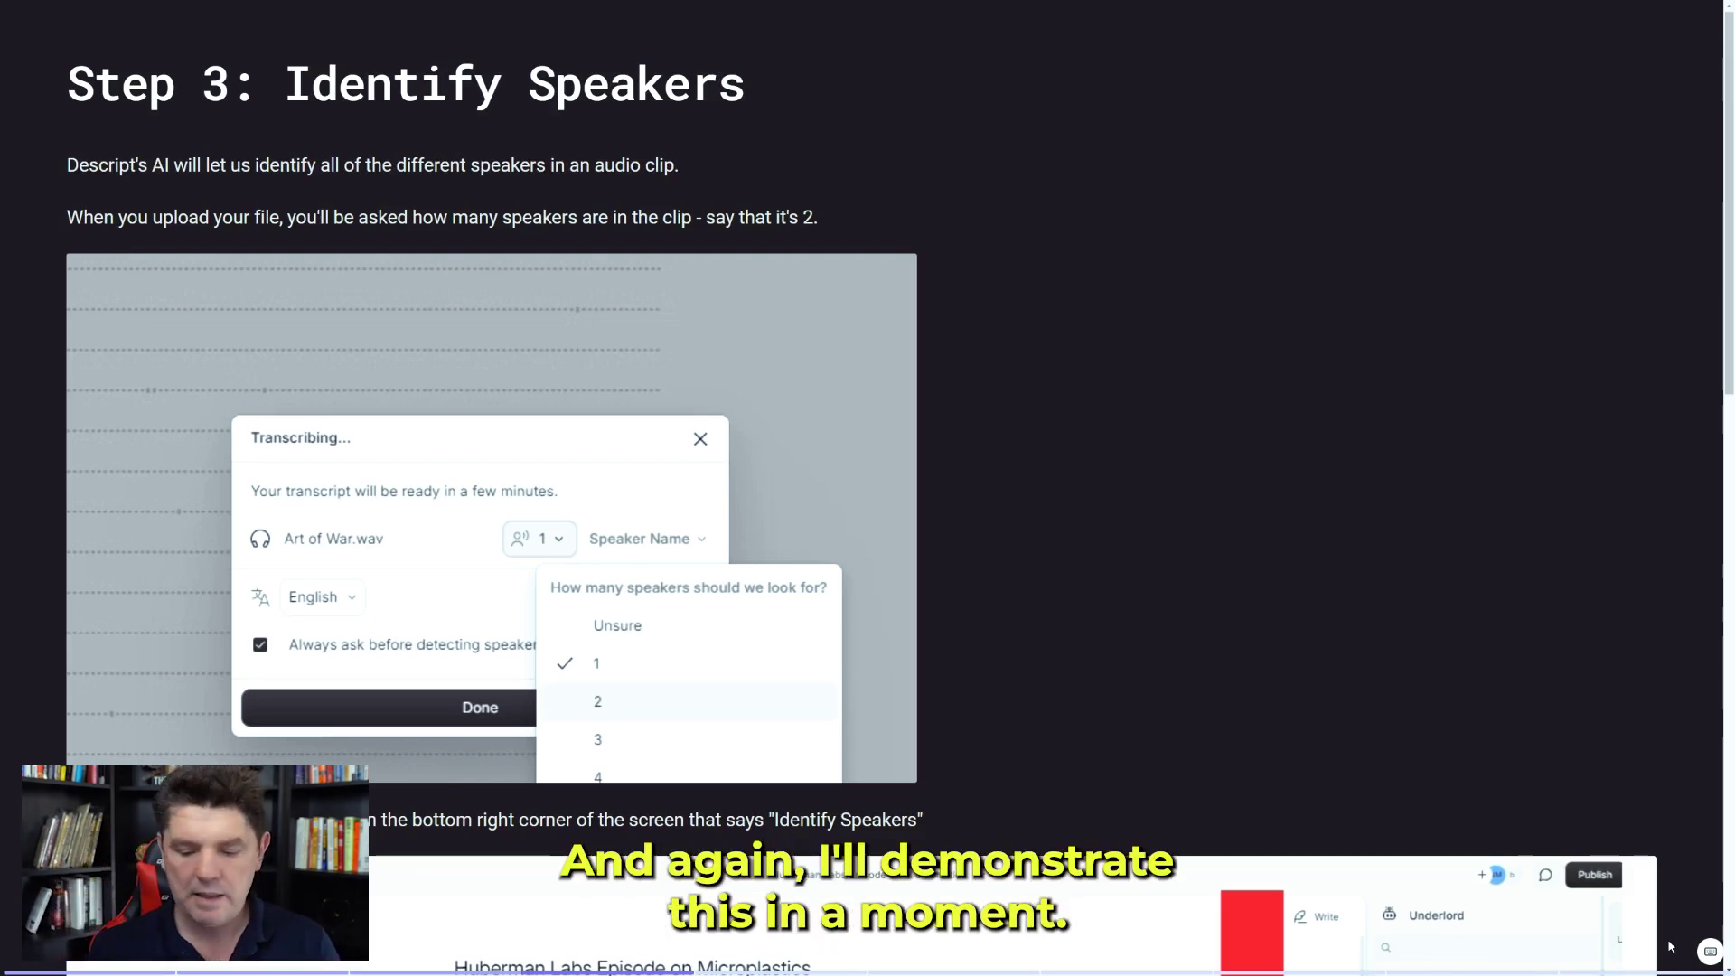
# Review the guide's Step 3 instructions on identifying the speakers in an audio clip.
pyautogui.scroll(-8, 1667, 938)
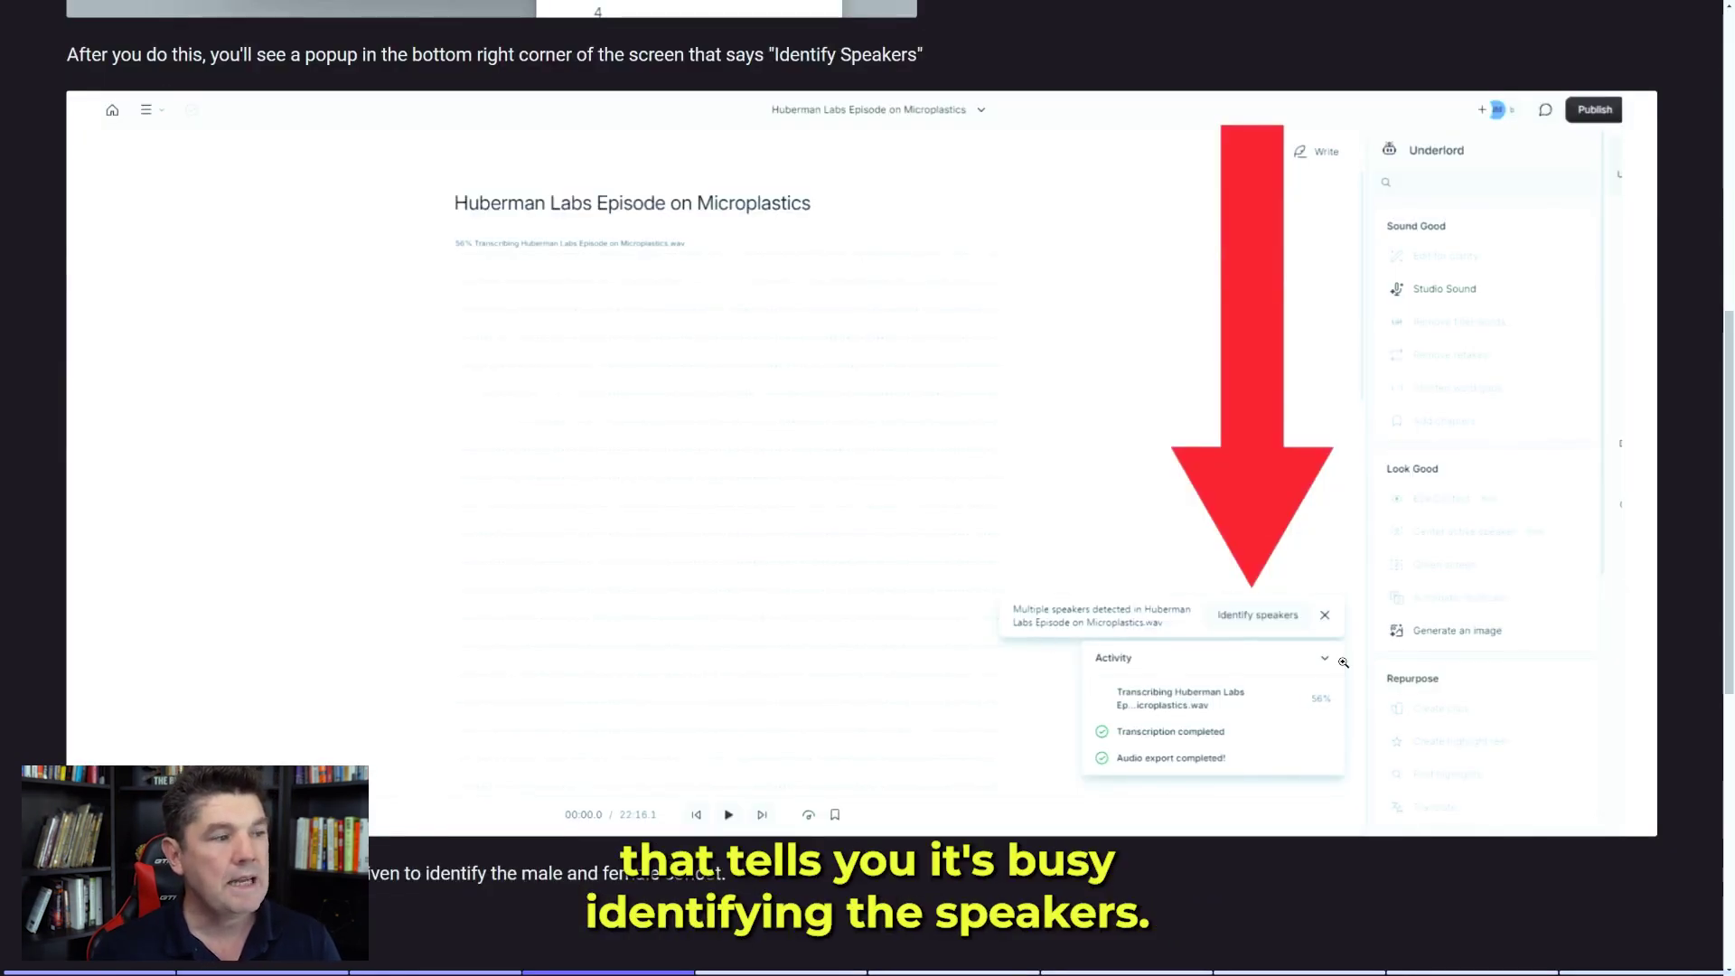
pyautogui.scroll(-7, 1245, 714)
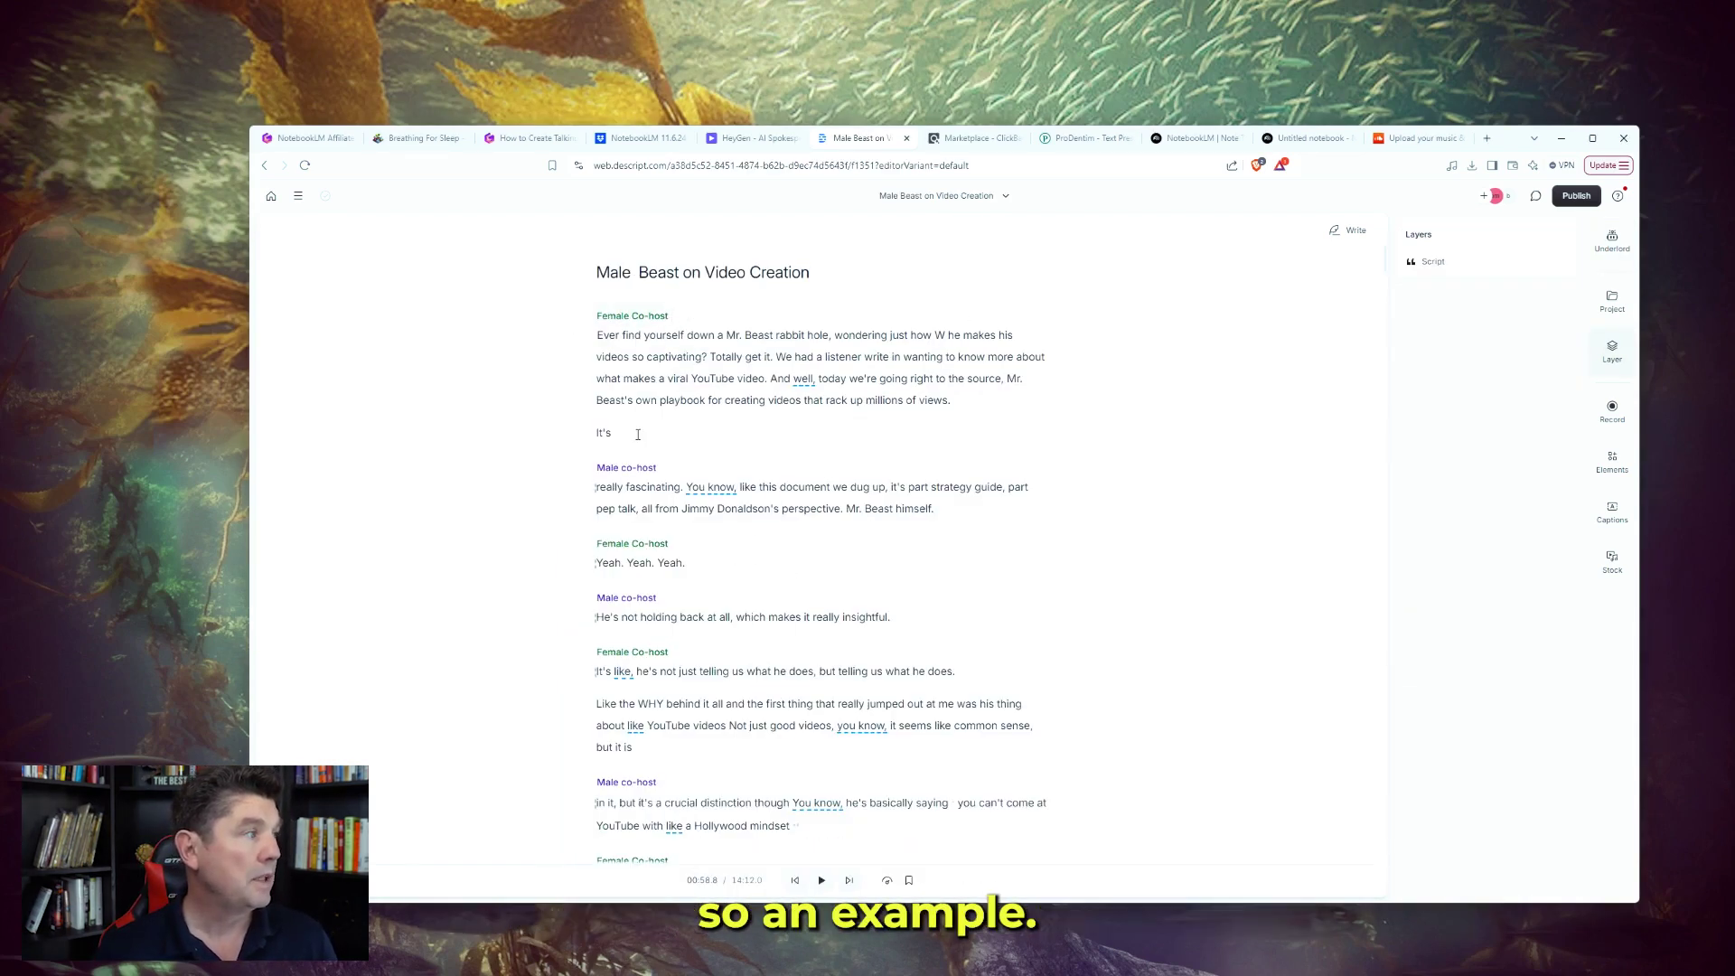
# Mute the Female Co-host's opening passage in the Descript transcript, from "Ever find yourself" to "It's".
pyautogui.moveTo(638, 435); pyautogui.dragTo(594, 334)
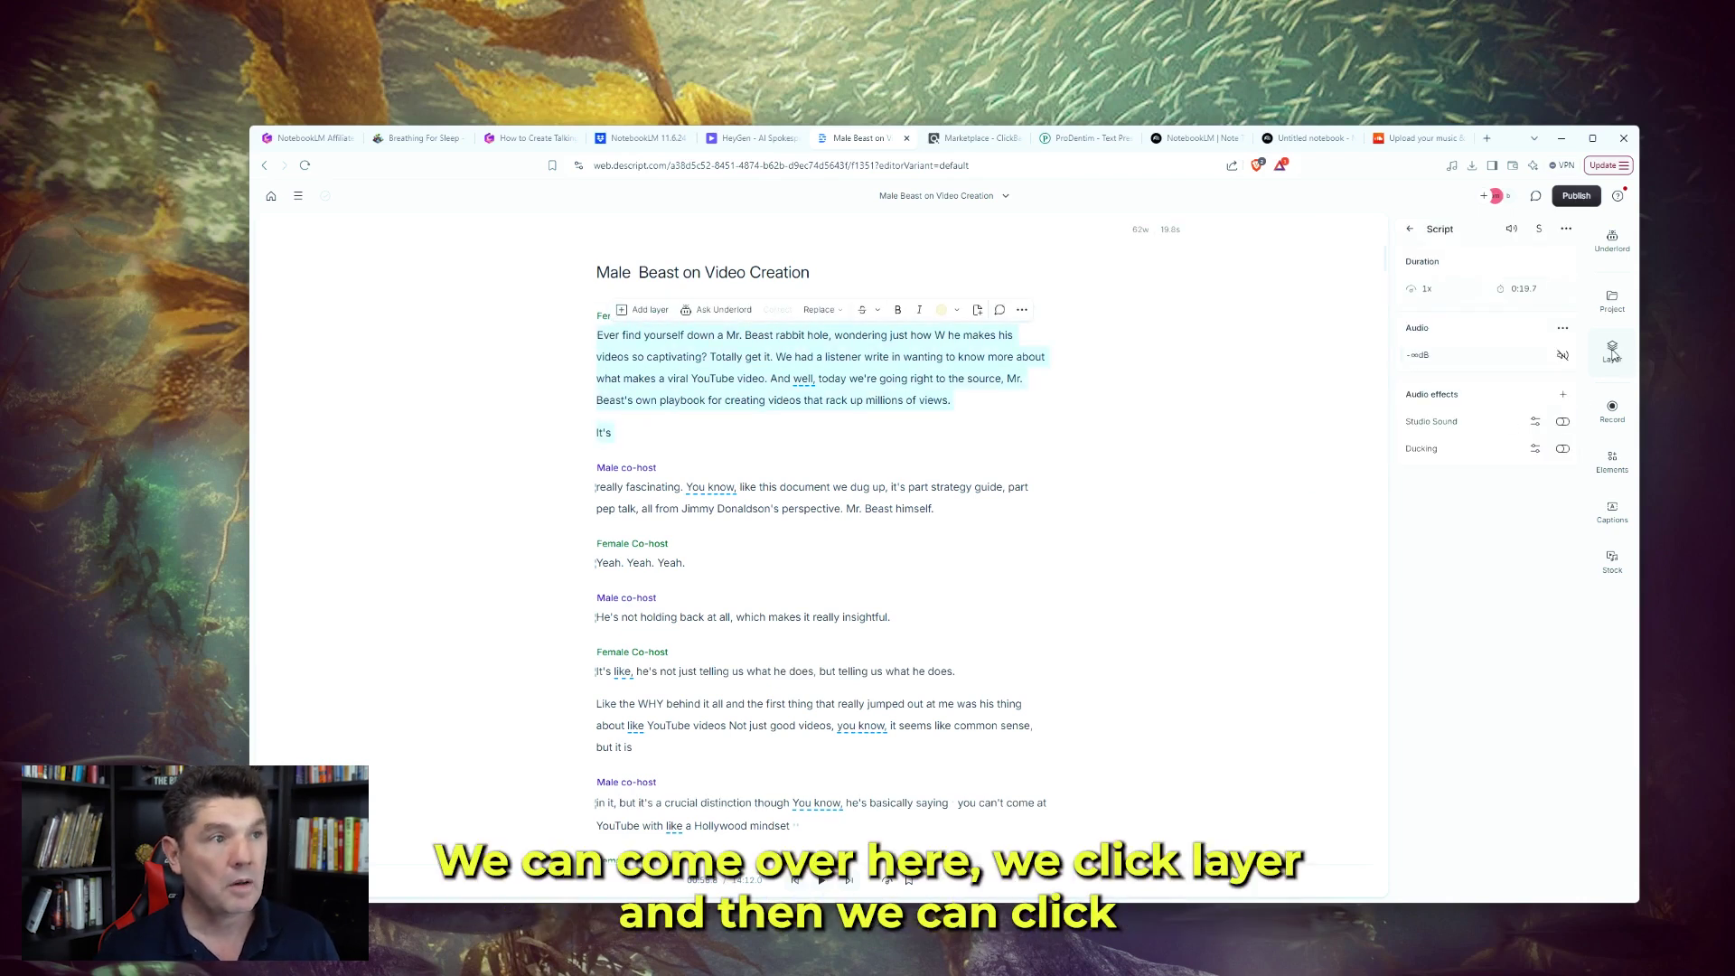
pyautogui.click(1563, 358)
pyautogui.click(1563, 357)
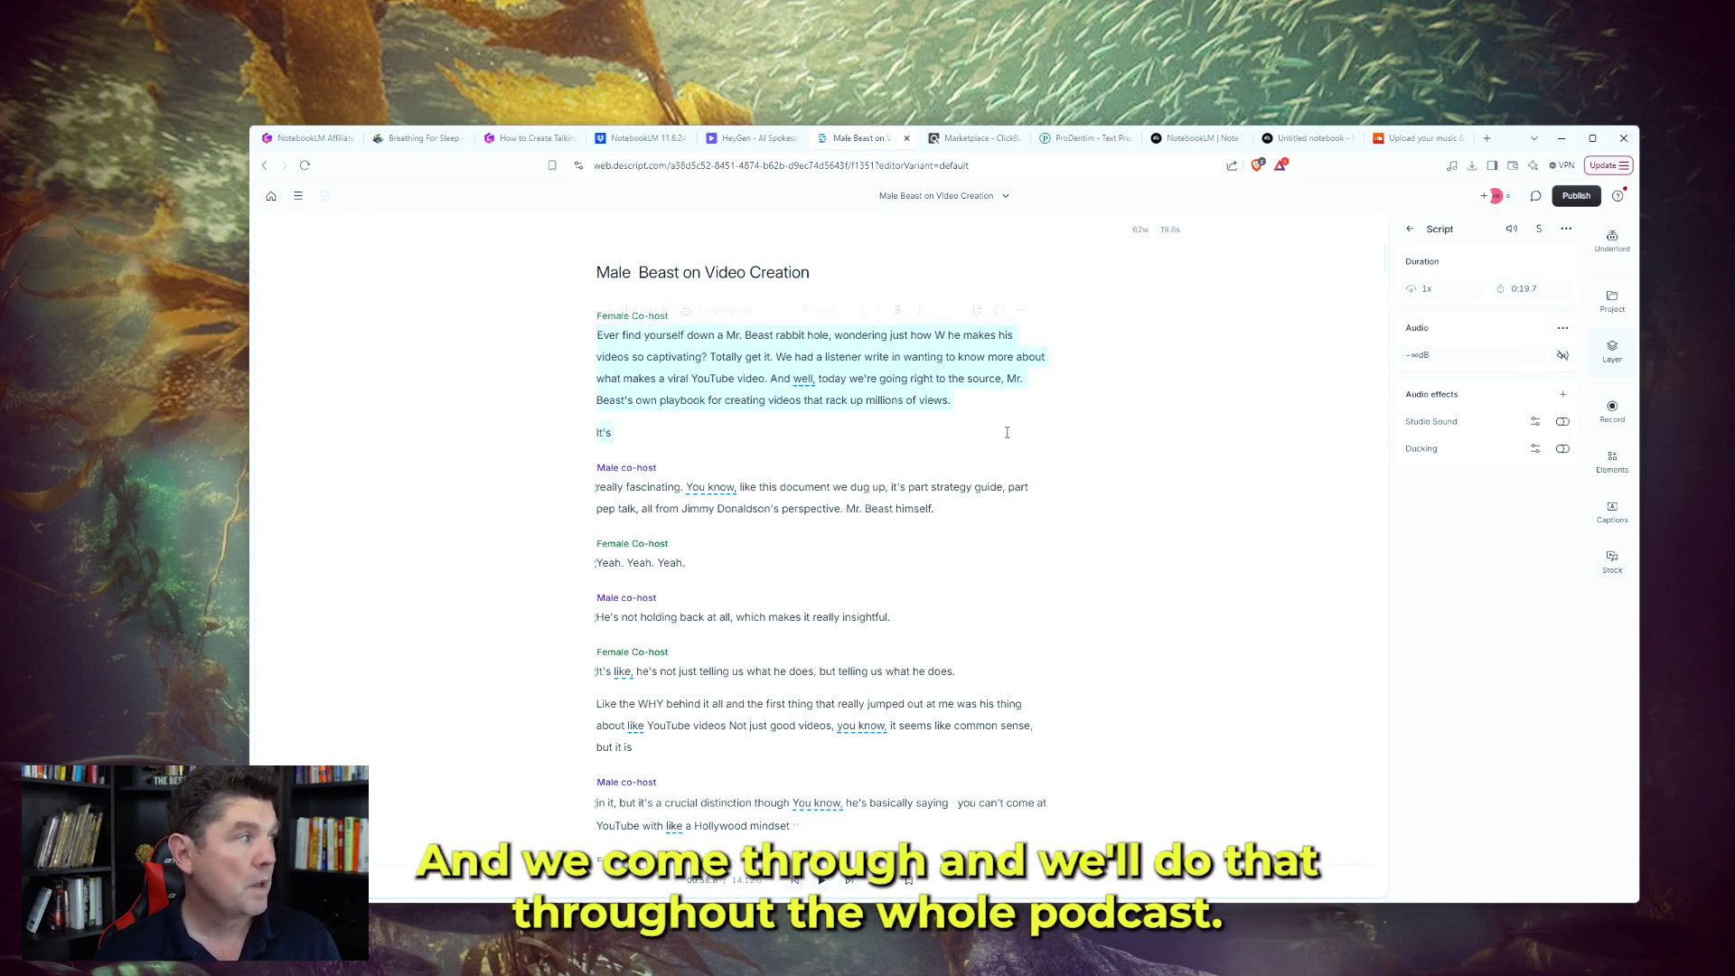
# Mute the Female Co-host's next three passages, from "Yeah. Yeah. Yeah." to "You're not", leaving out the Male co-host's lines.
pyautogui.scroll(-1, 725, 457)
pyautogui.moveTo(724, 458); pyautogui.dragTo(553, 446)
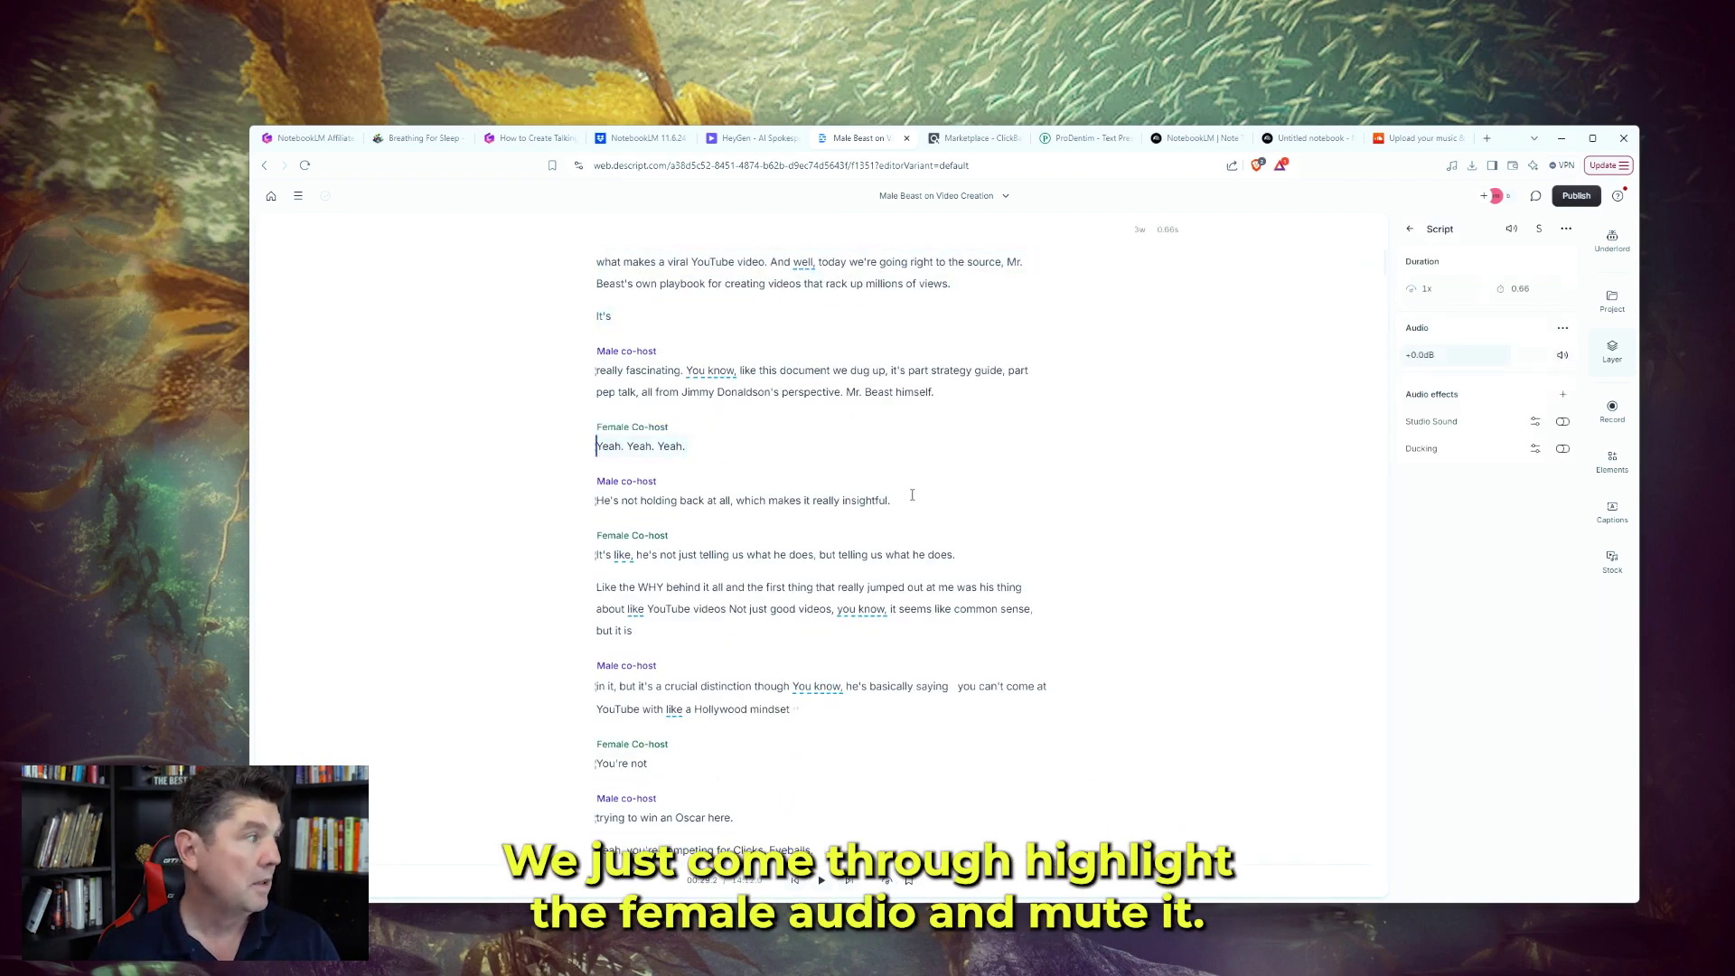
pyautogui.moveTo(637, 631); pyautogui.dragTo(570, 526)
pyautogui.scroll(-3, 970, 630)
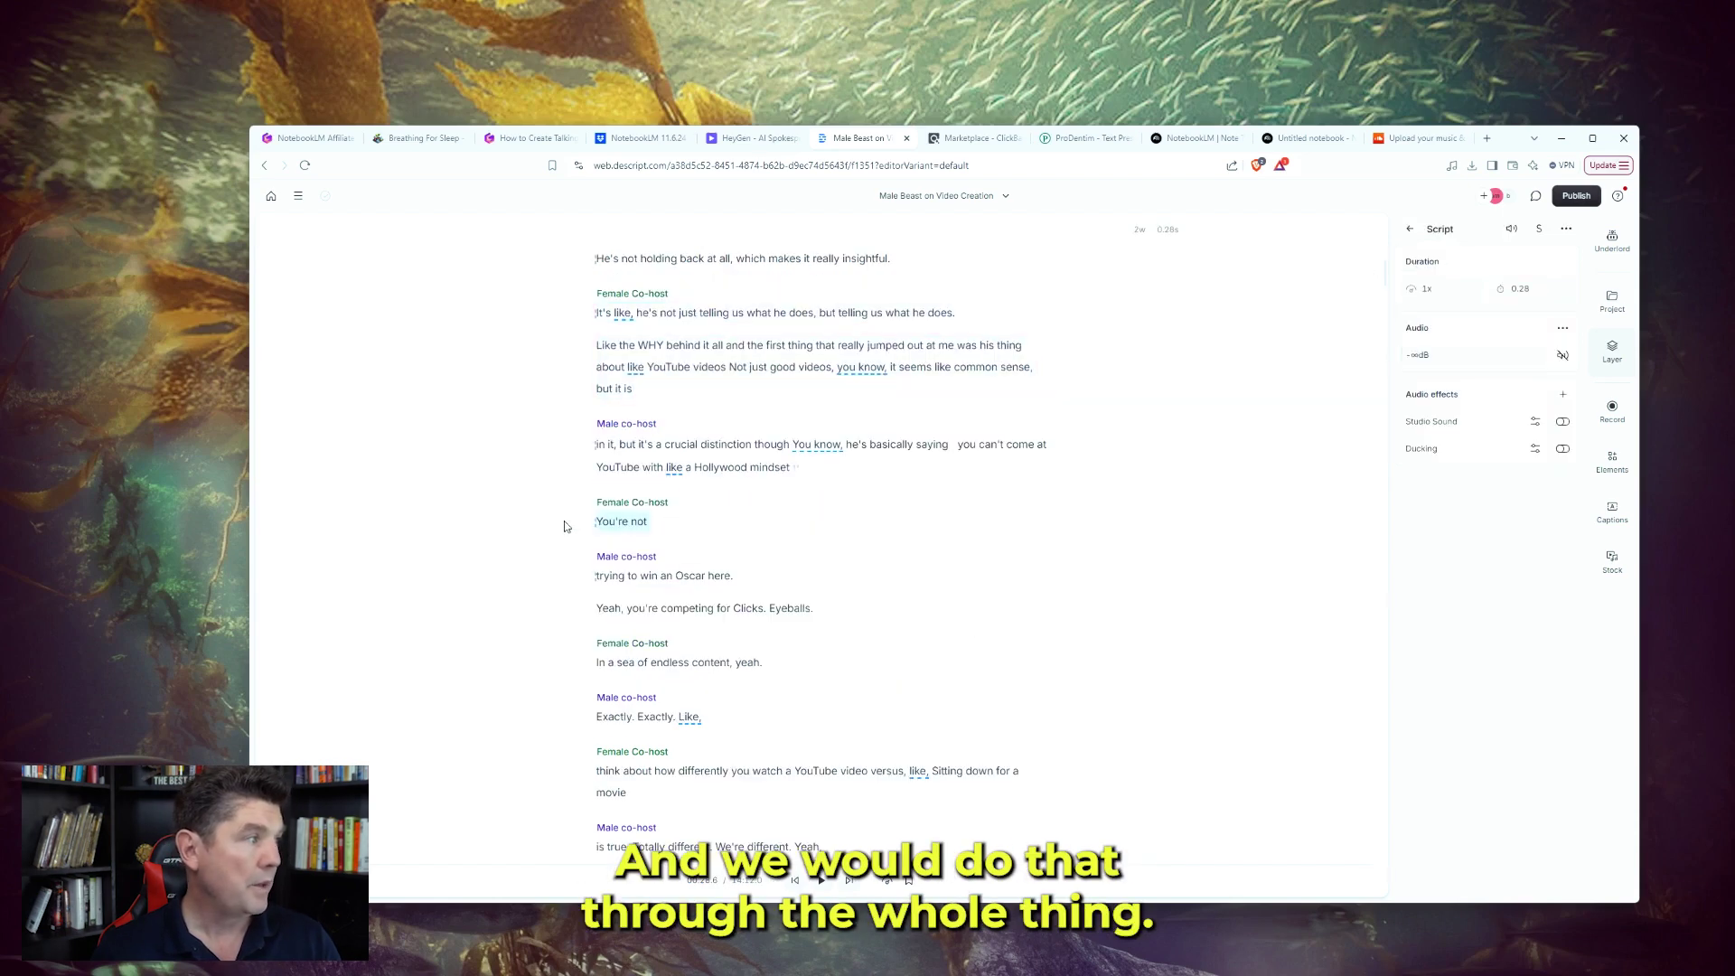
pyautogui.scroll(-3, 989, 527)
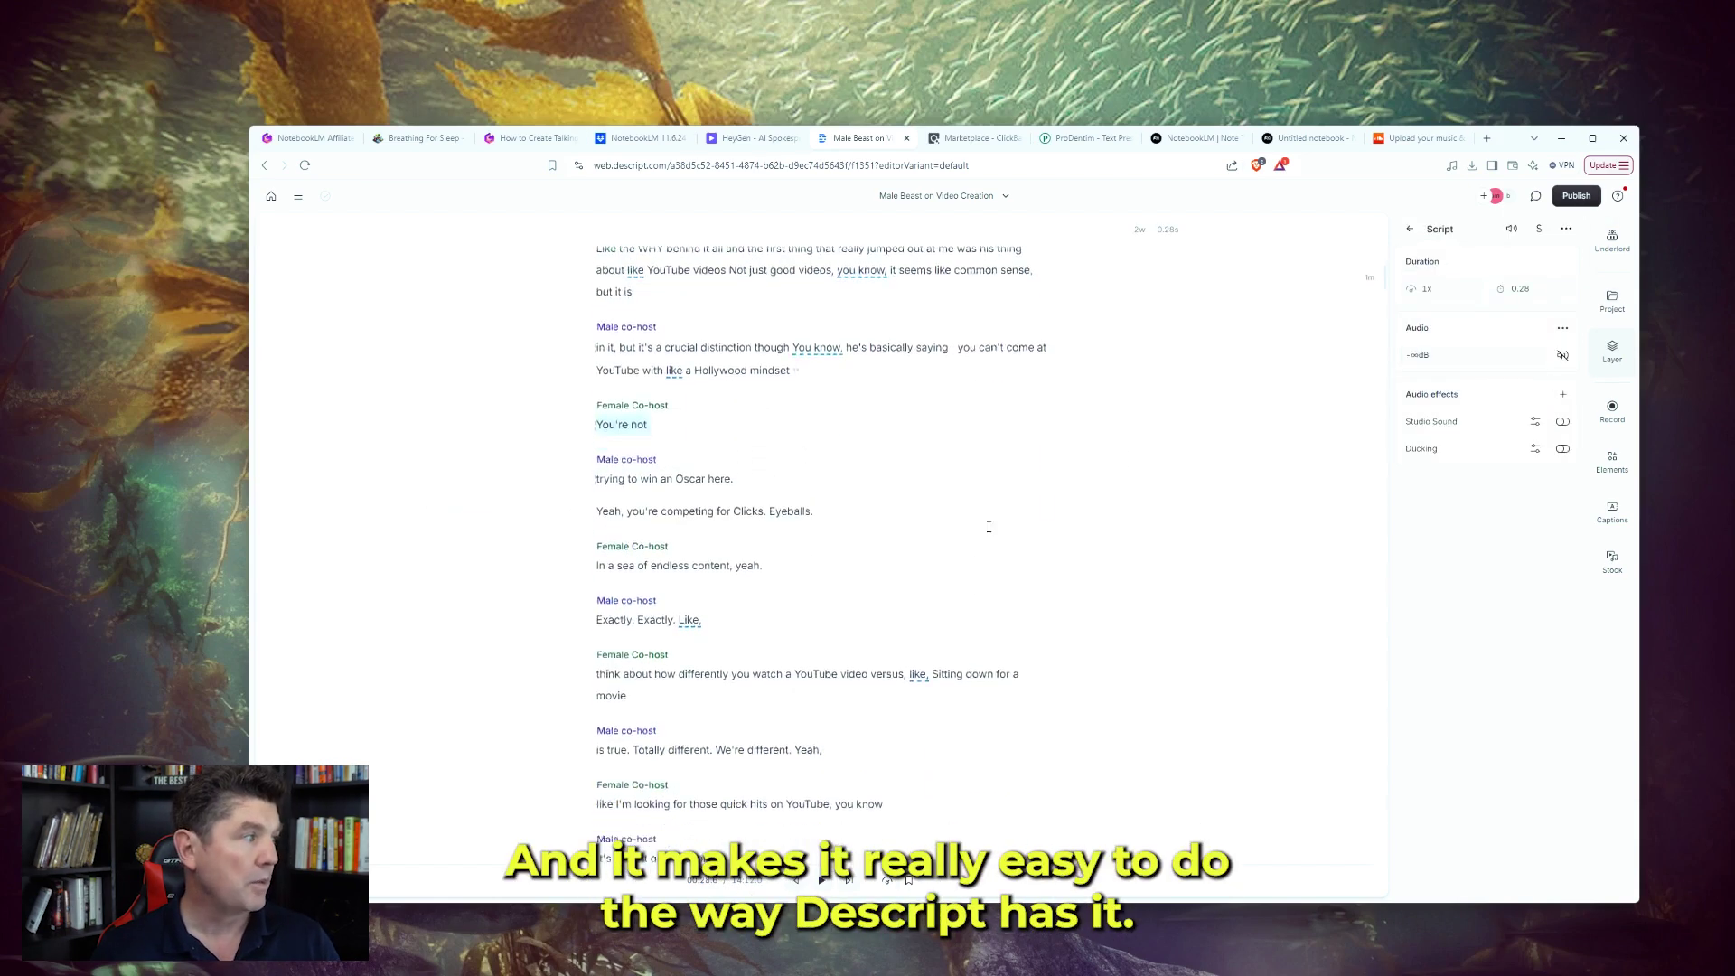
# Mute the Female Co-host's line "In a sea of endless content, yeah.".
pyautogui.click(774, 394)
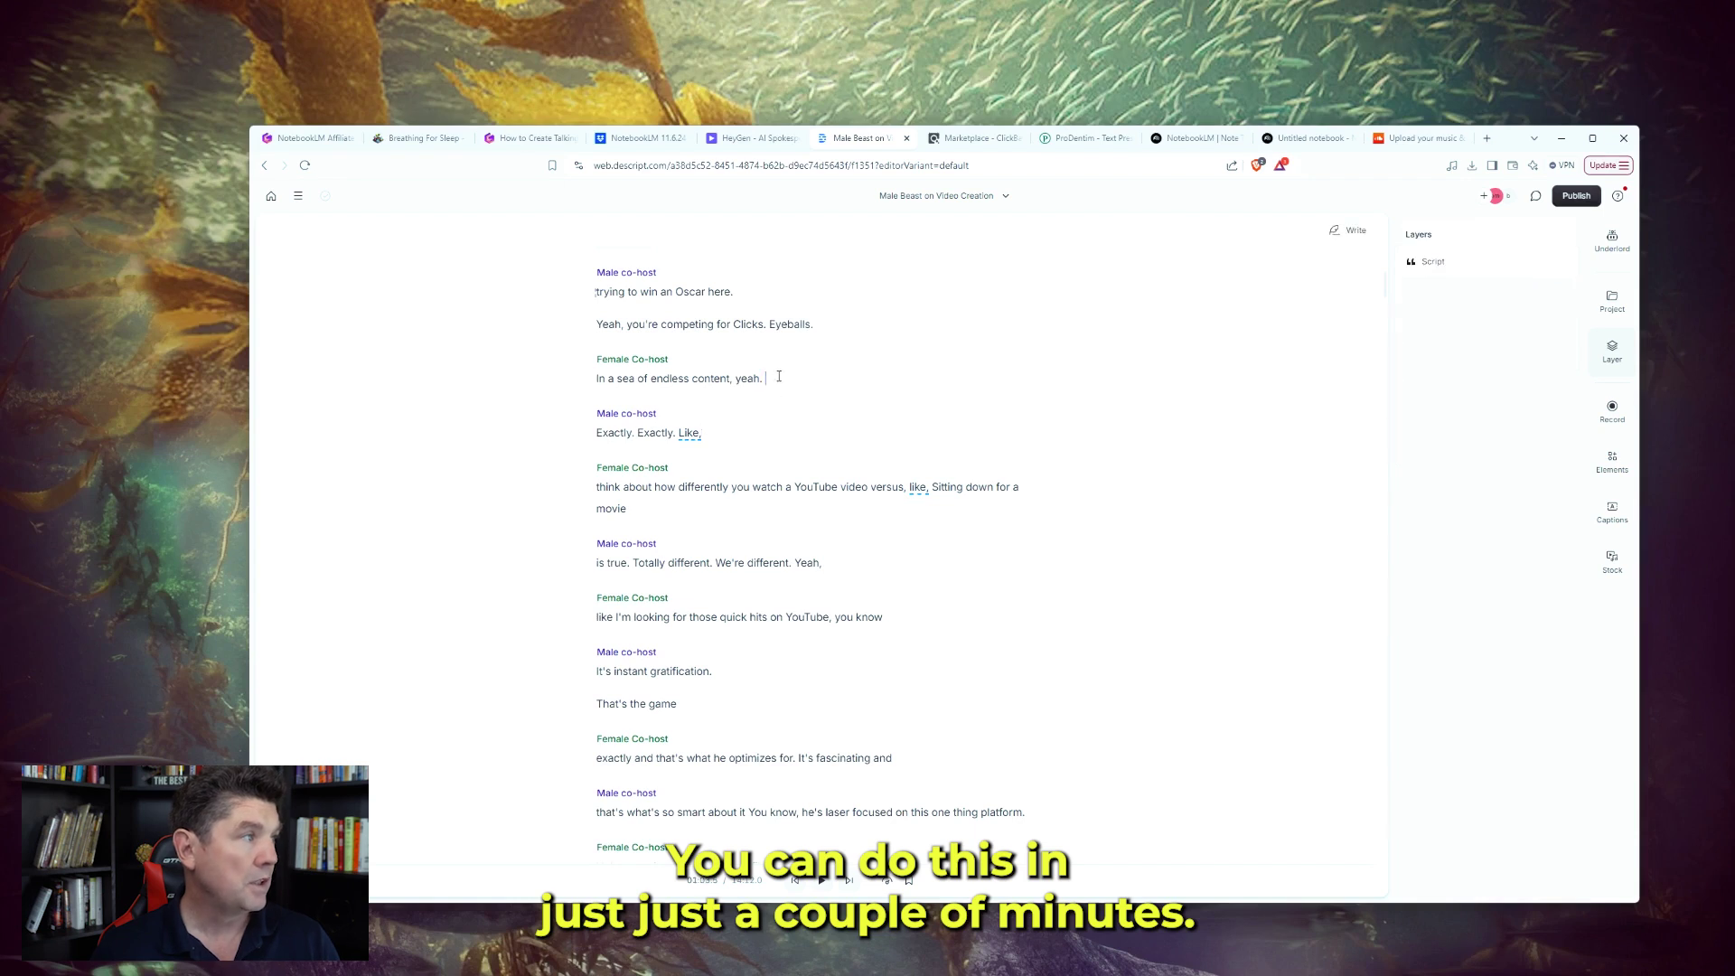
pyautogui.moveTo(775, 377); pyautogui.dragTo(558, 404)
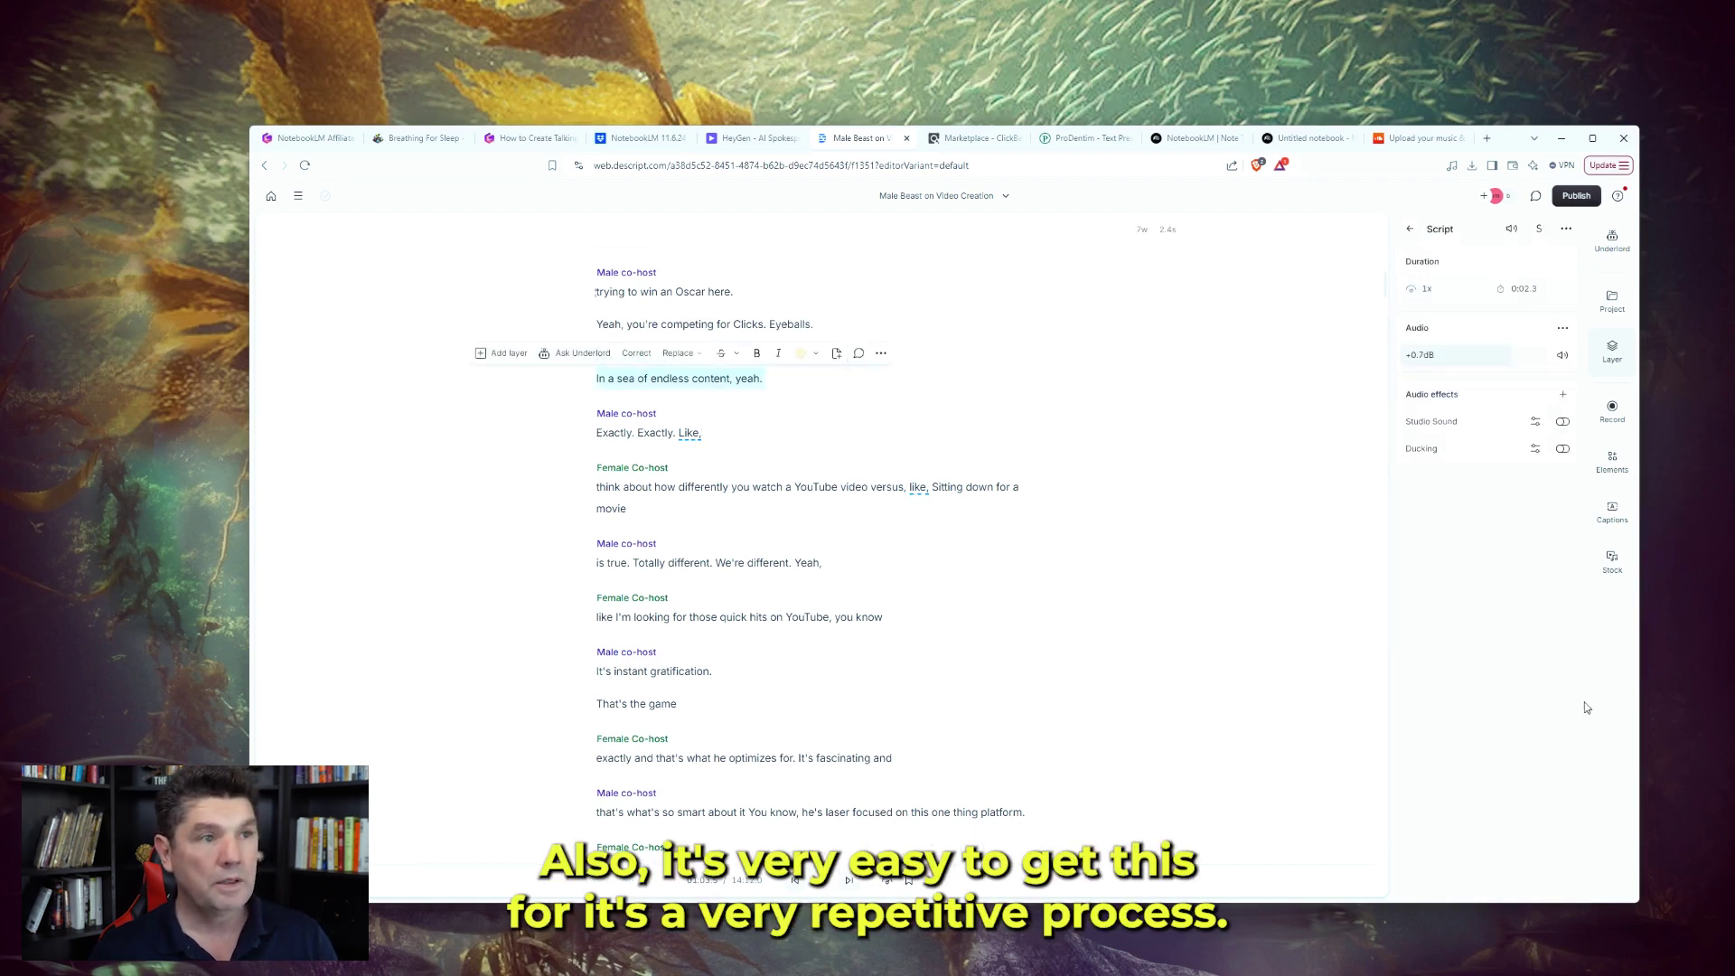
pyautogui.click(1564, 357)
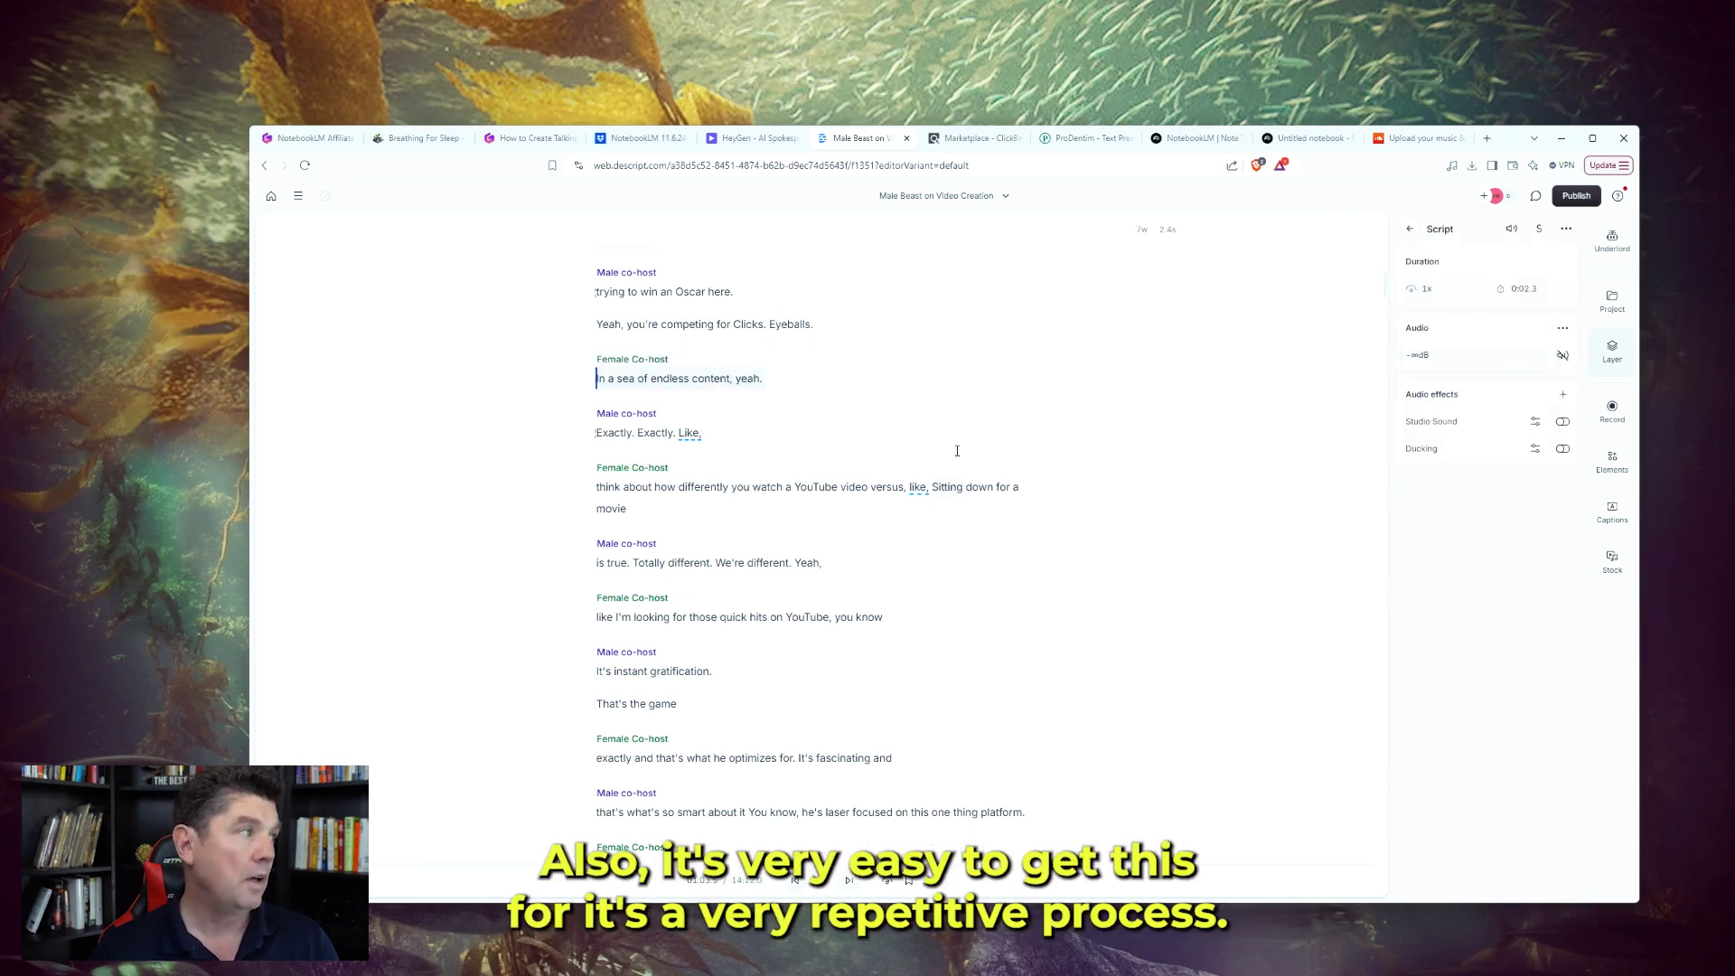
# Mute the Female Co-host's passage from "think about how differently you watch a YouTube video" to "movie".
pyautogui.hotkey('shift', 'Down')
pyautogui.hotkey('shift', 'Down')
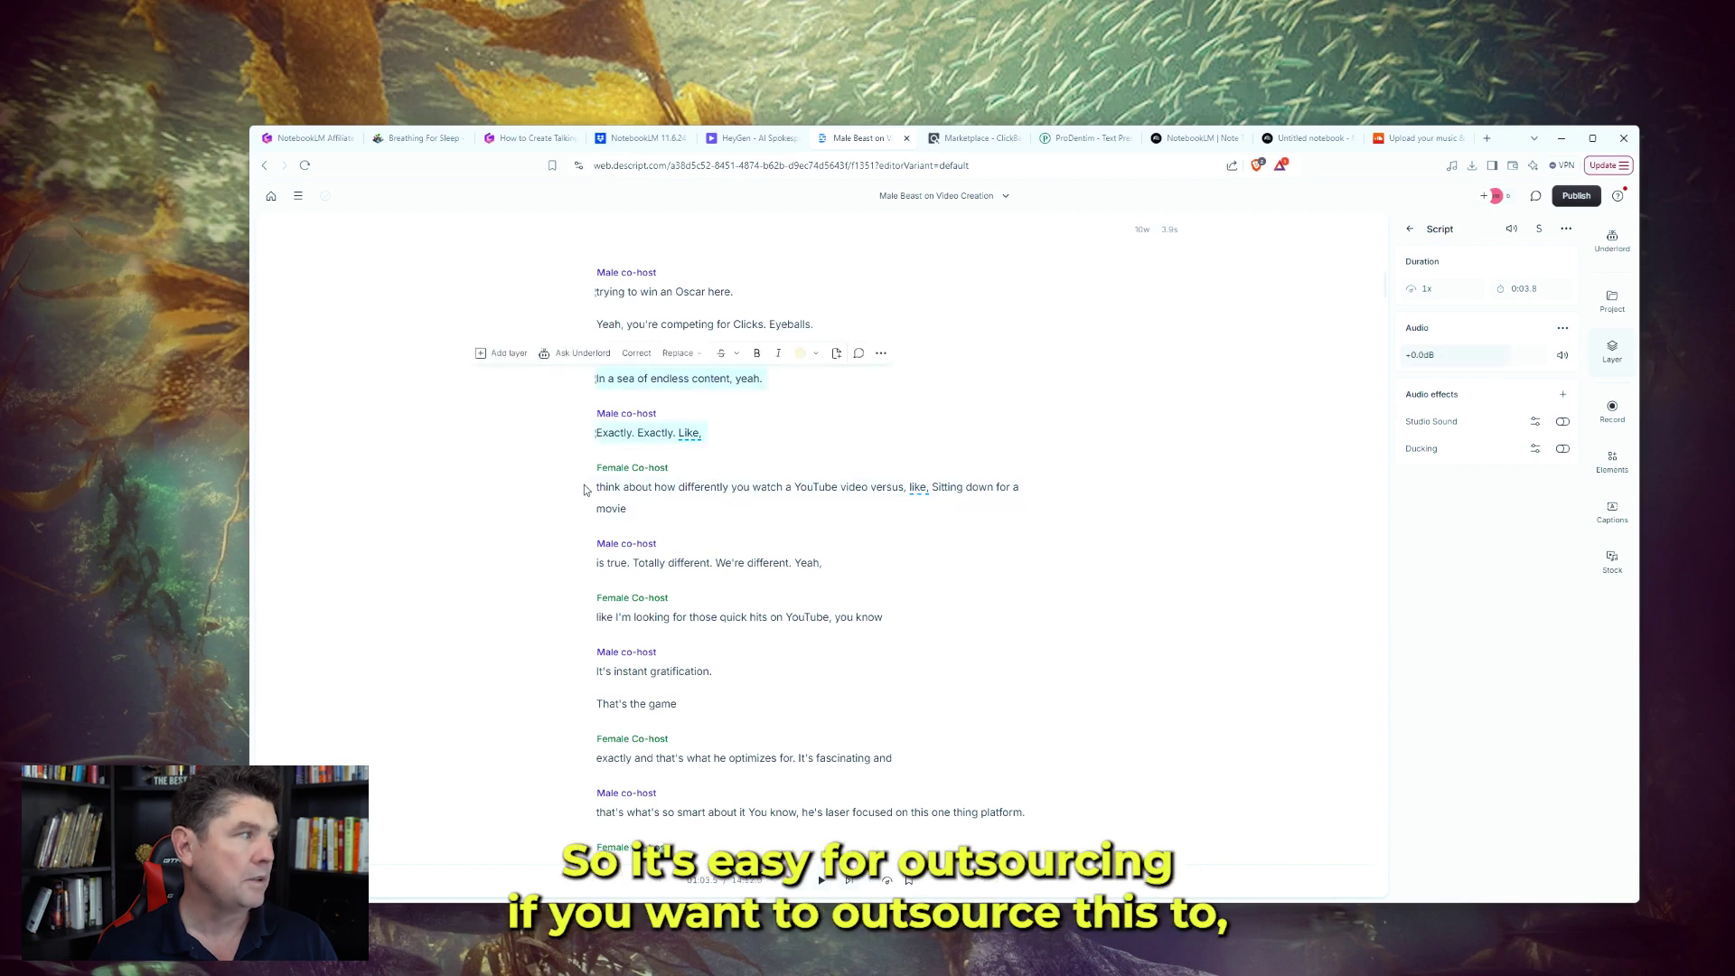
pyautogui.click(655, 512)
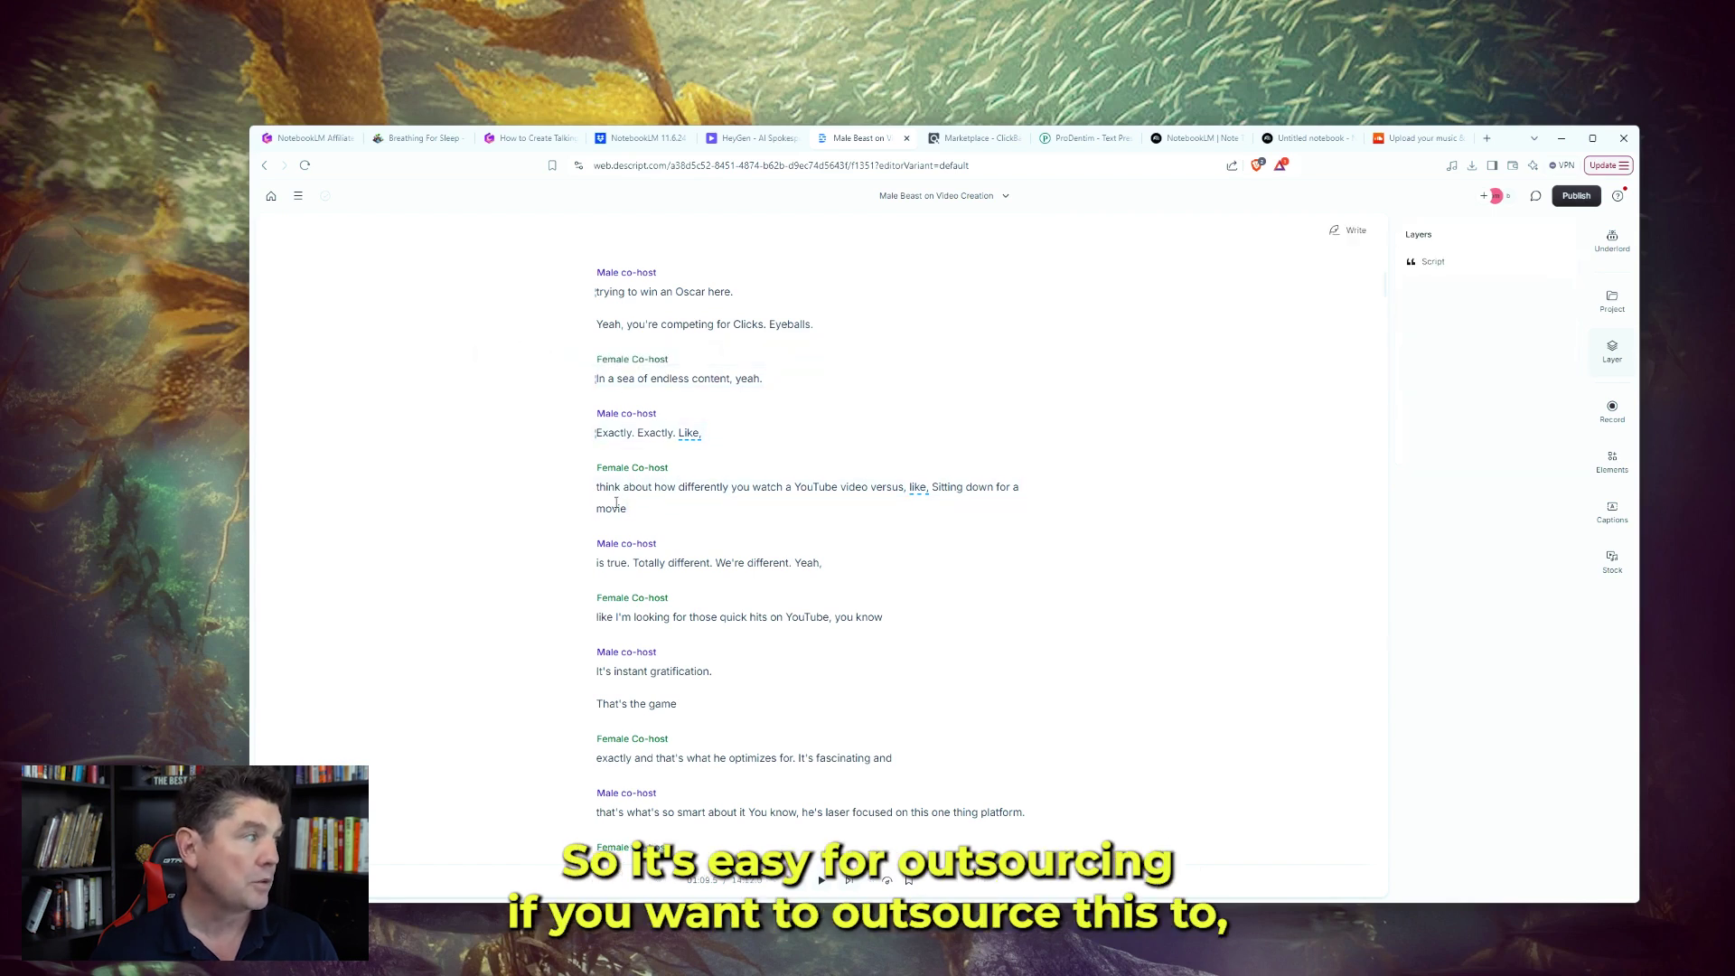
pyautogui.moveTo(616, 502); pyautogui.dragTo(591, 490)
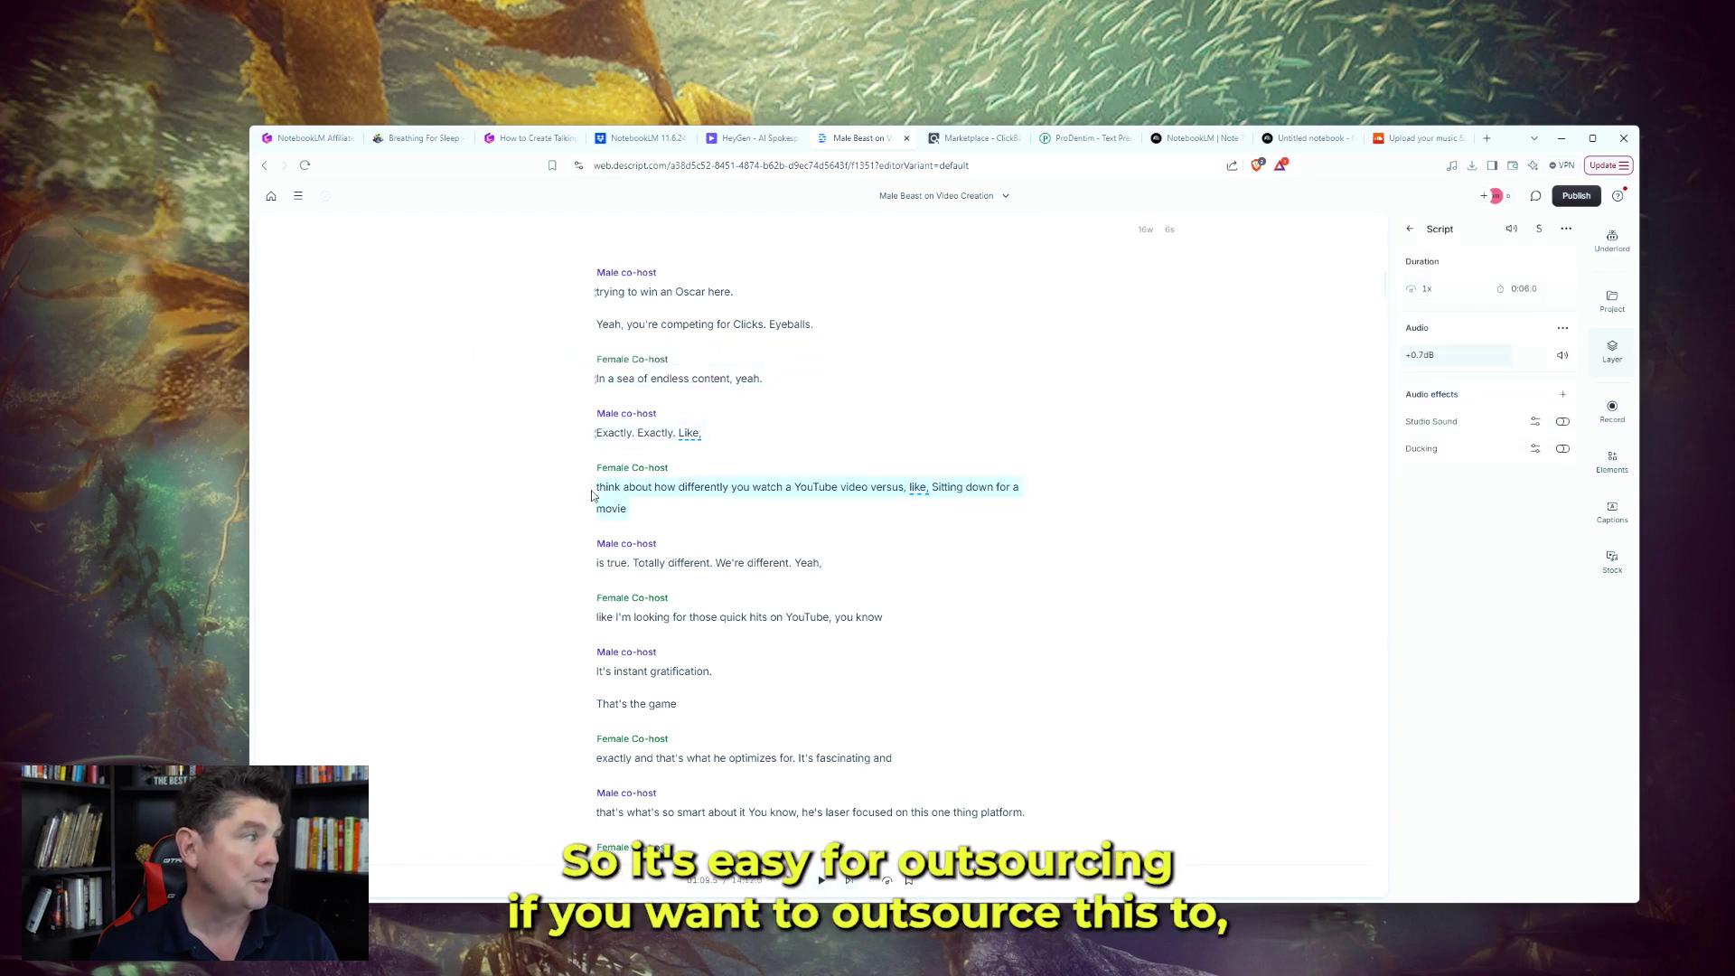
pyautogui.click(1562, 355)
# Mute the Female Co-host's line "like I'm looking for those quick hits on YouTube, you know".
pyautogui.scroll(-3, 908, 441)
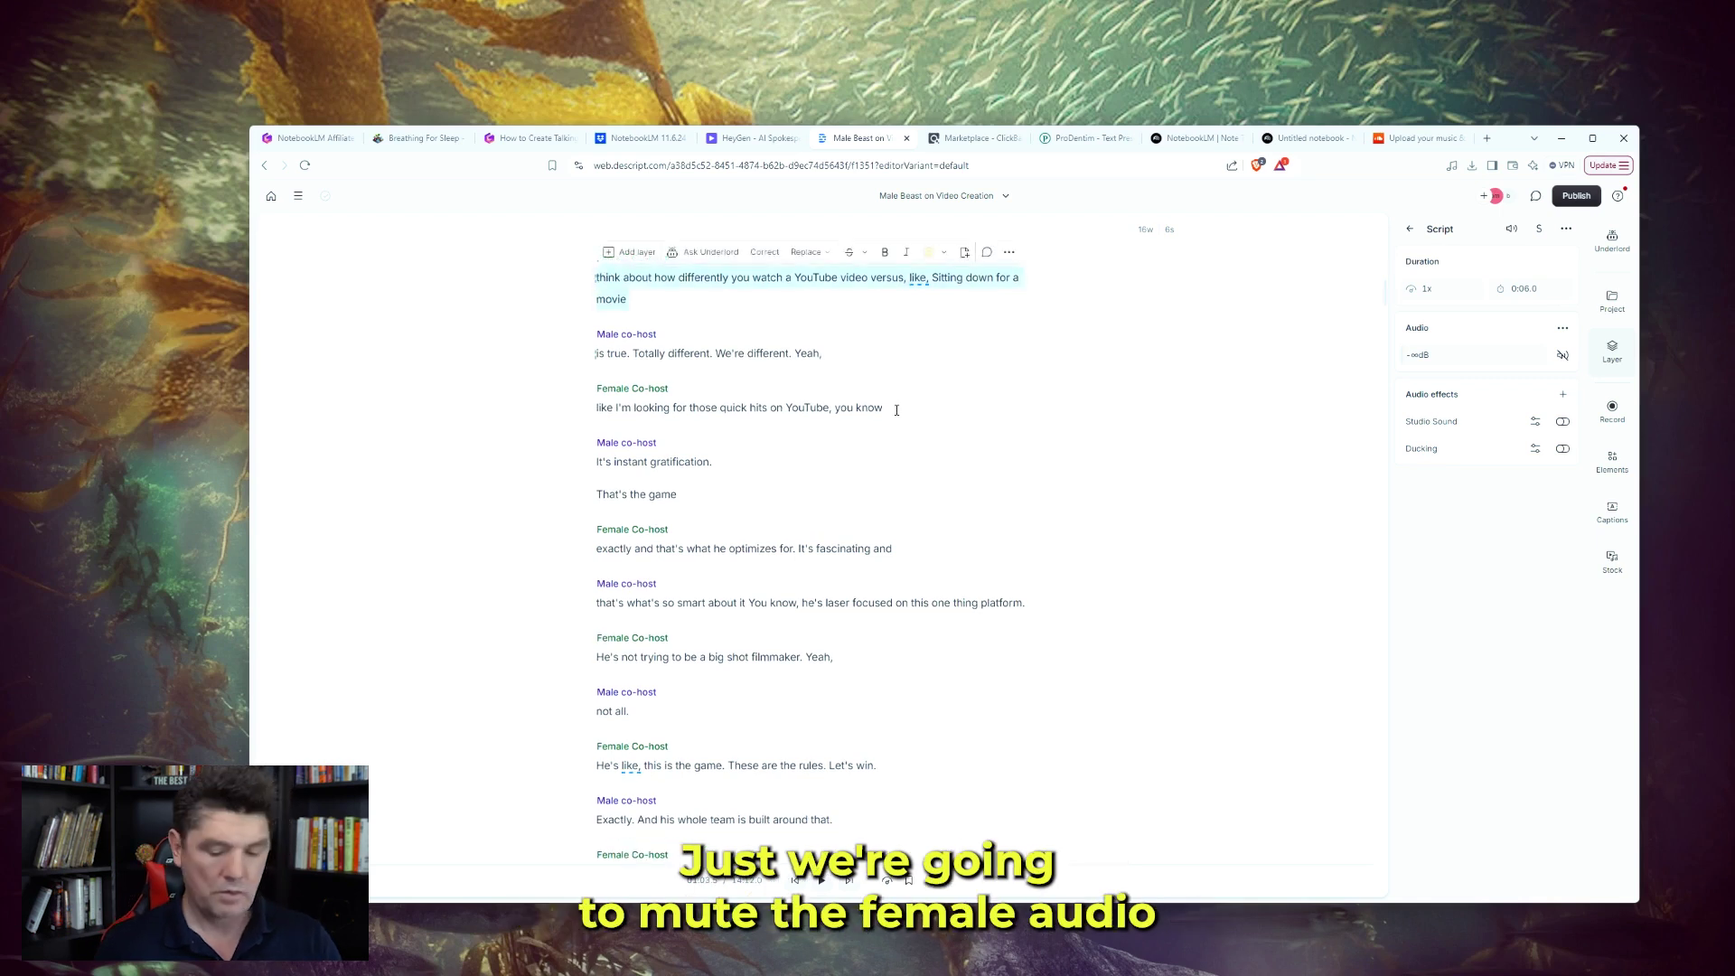
pyautogui.click(897, 411)
pyautogui.moveTo(896, 411); pyautogui.dragTo(581, 413)
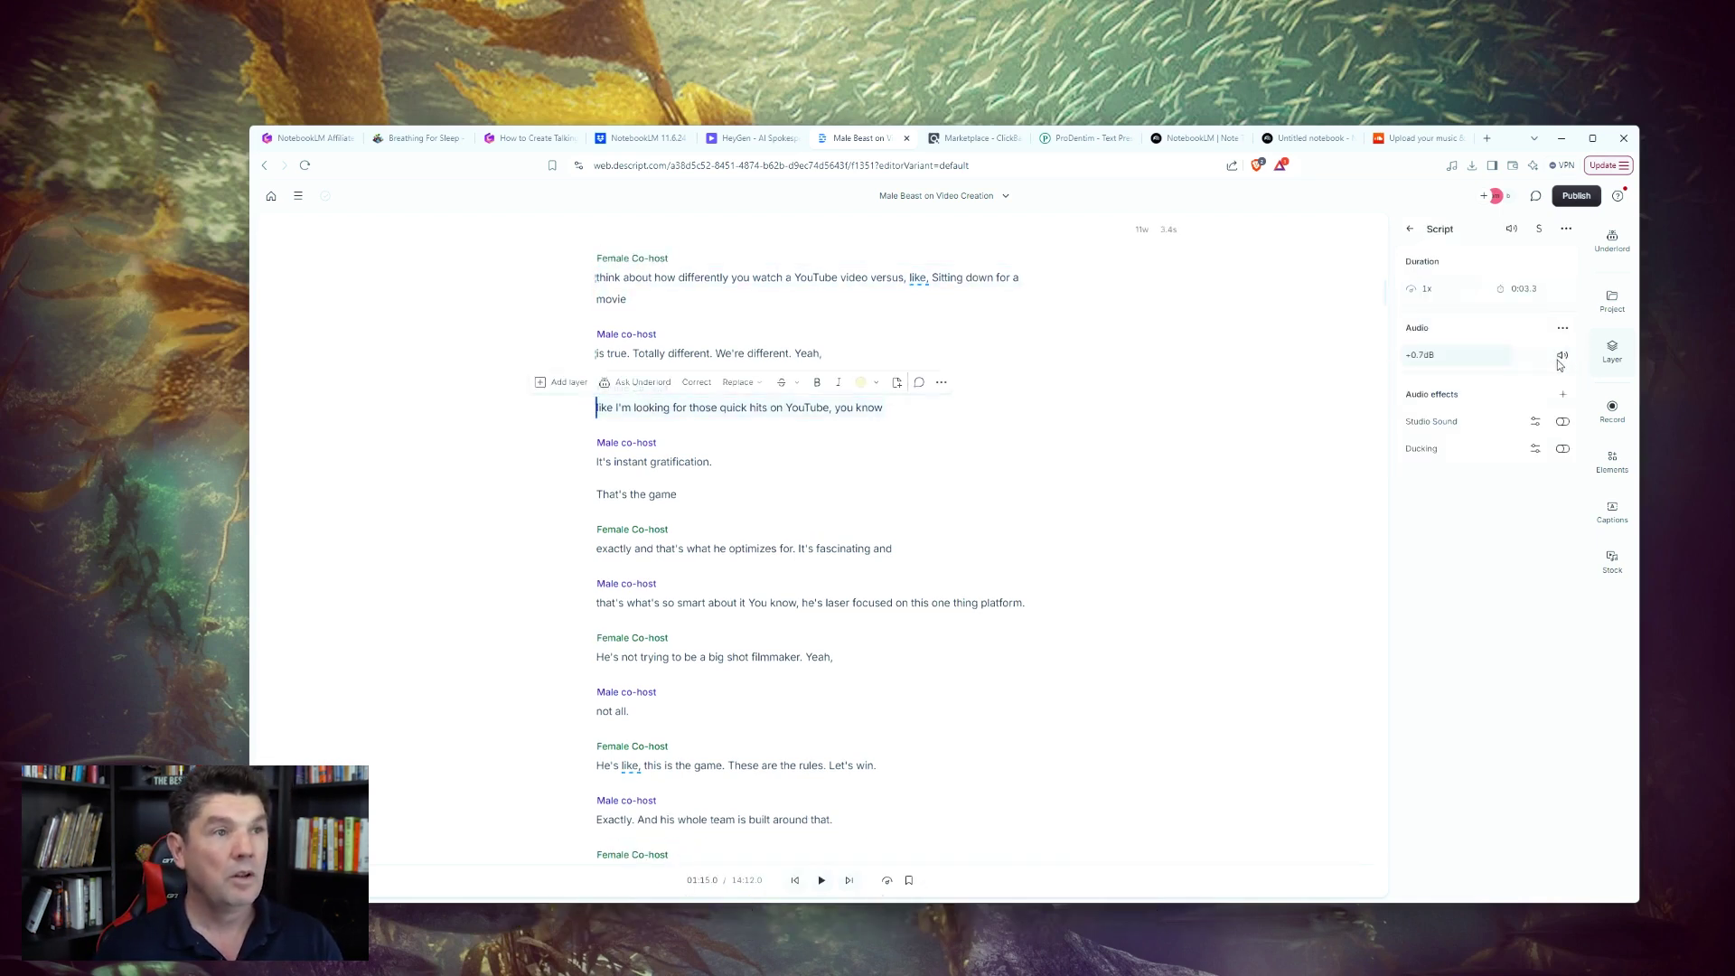
pyautogui.click(1561, 356)
pyautogui.scroll(5, 1301, 427)
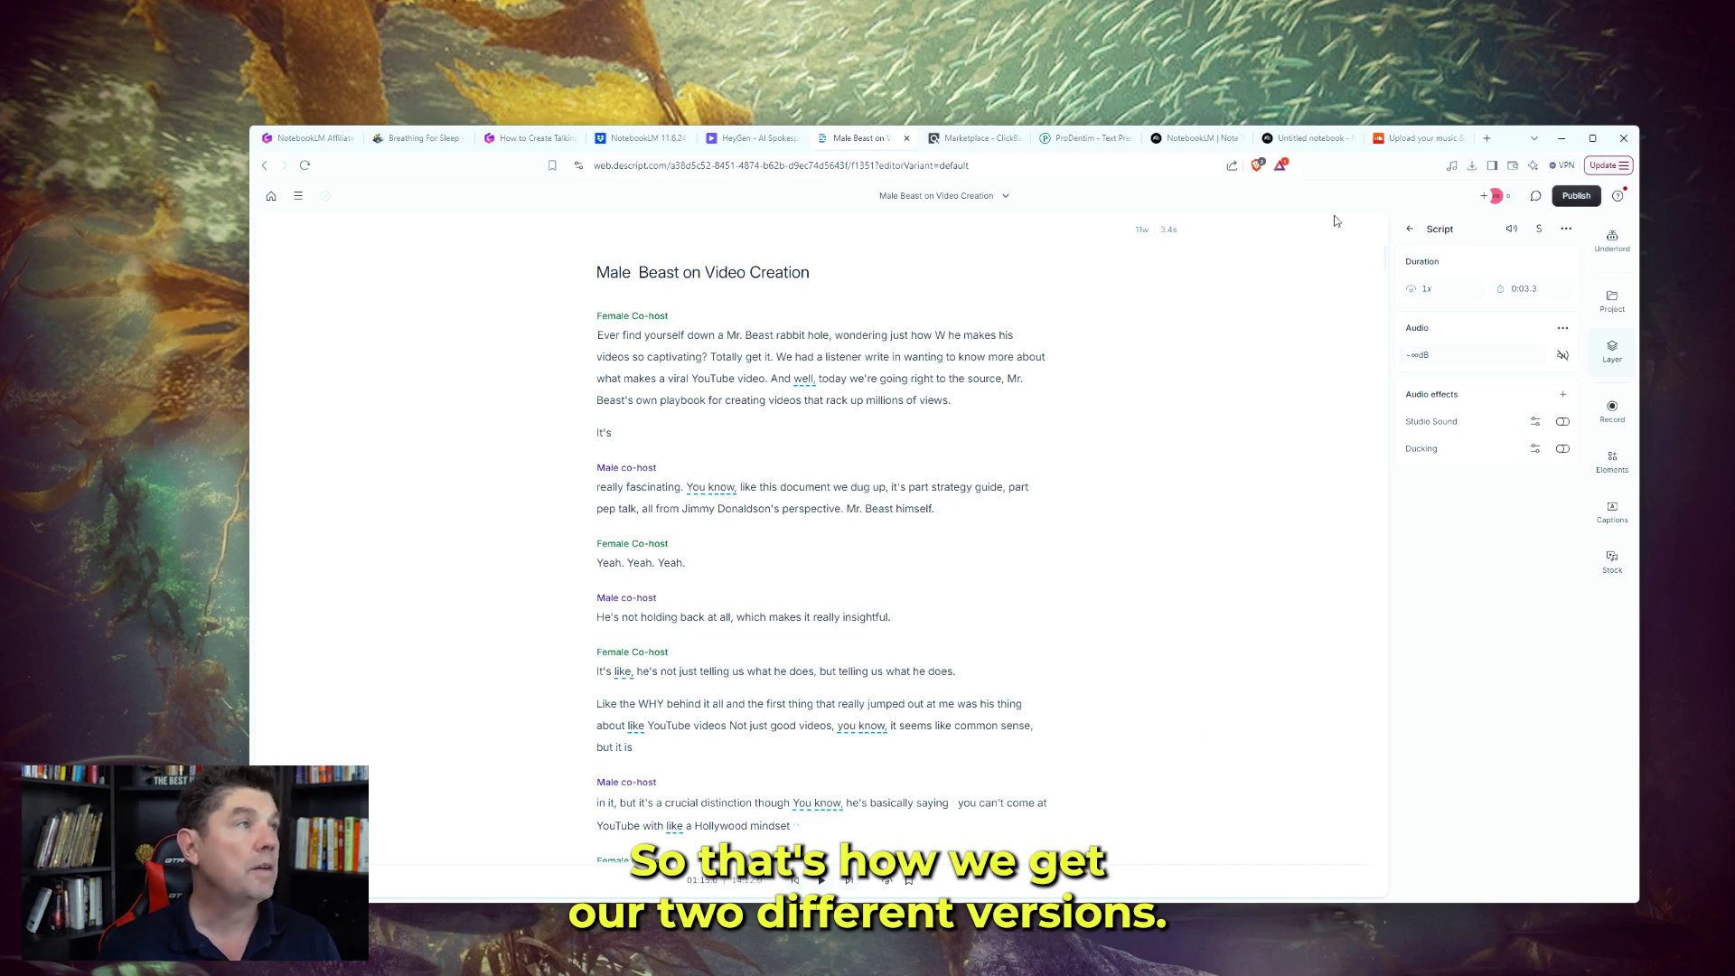
# Switch to the Gamma guide and review Step 4 on muting, exporting and creating one audio file for each speaker.
pyautogui.click(531, 137)
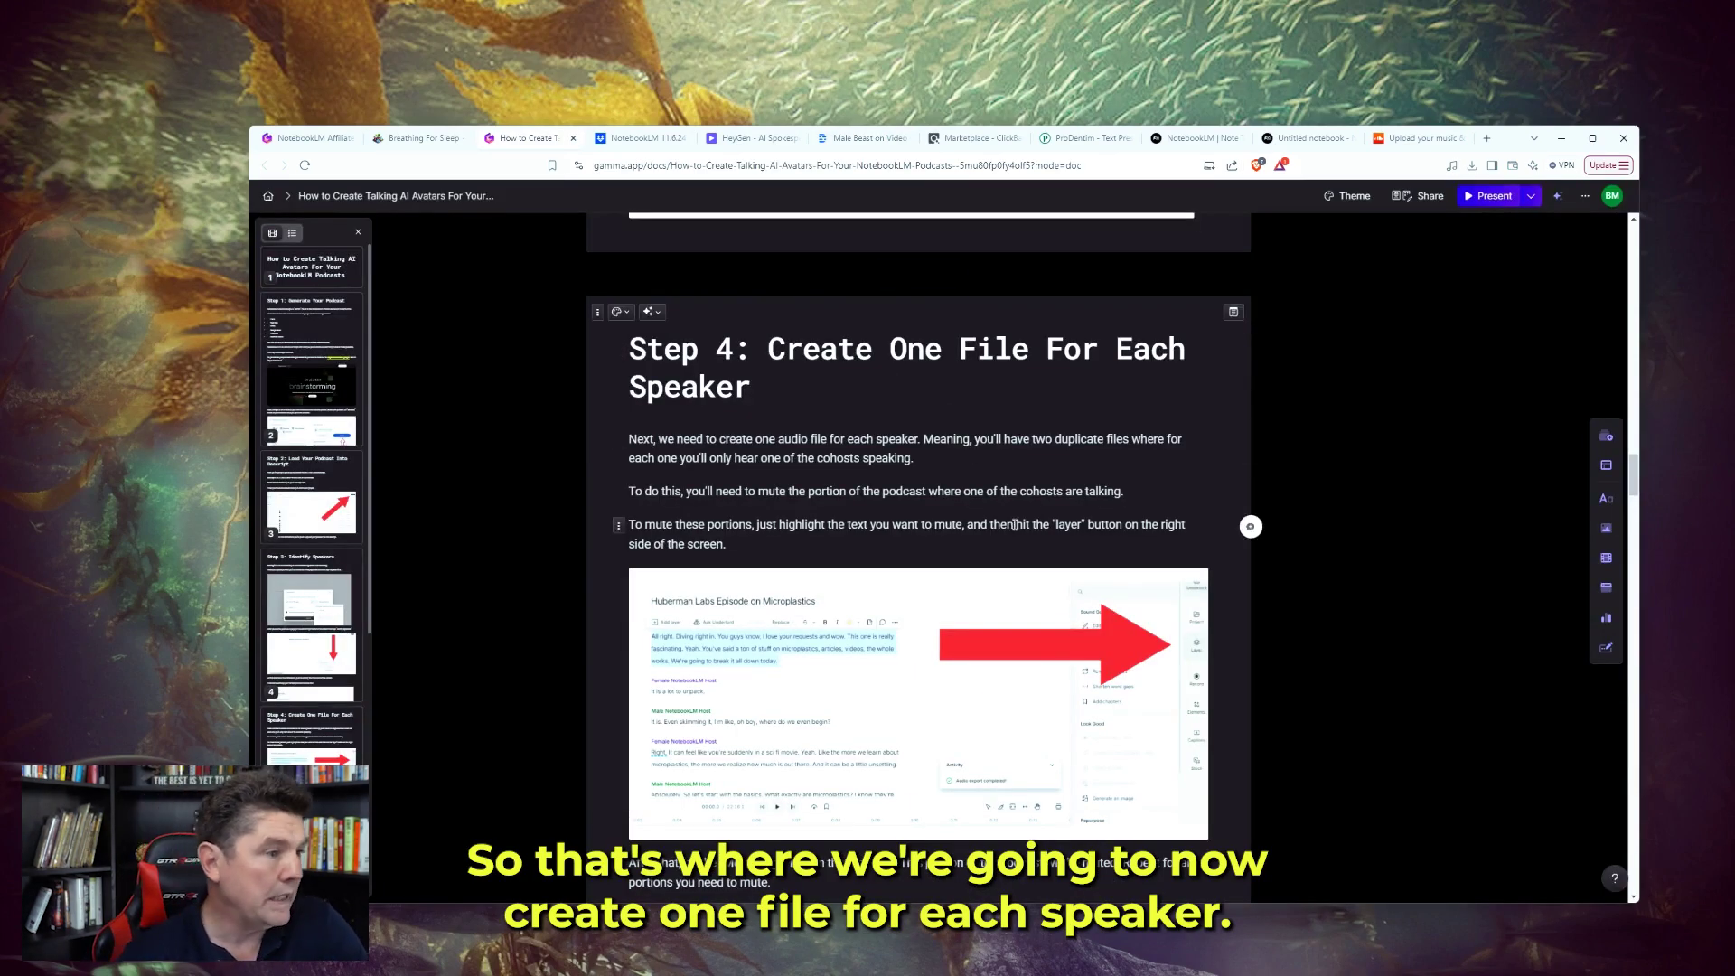
pyautogui.scroll(-1, 1014, 524)
pyautogui.scroll(-10, 1014, 524)
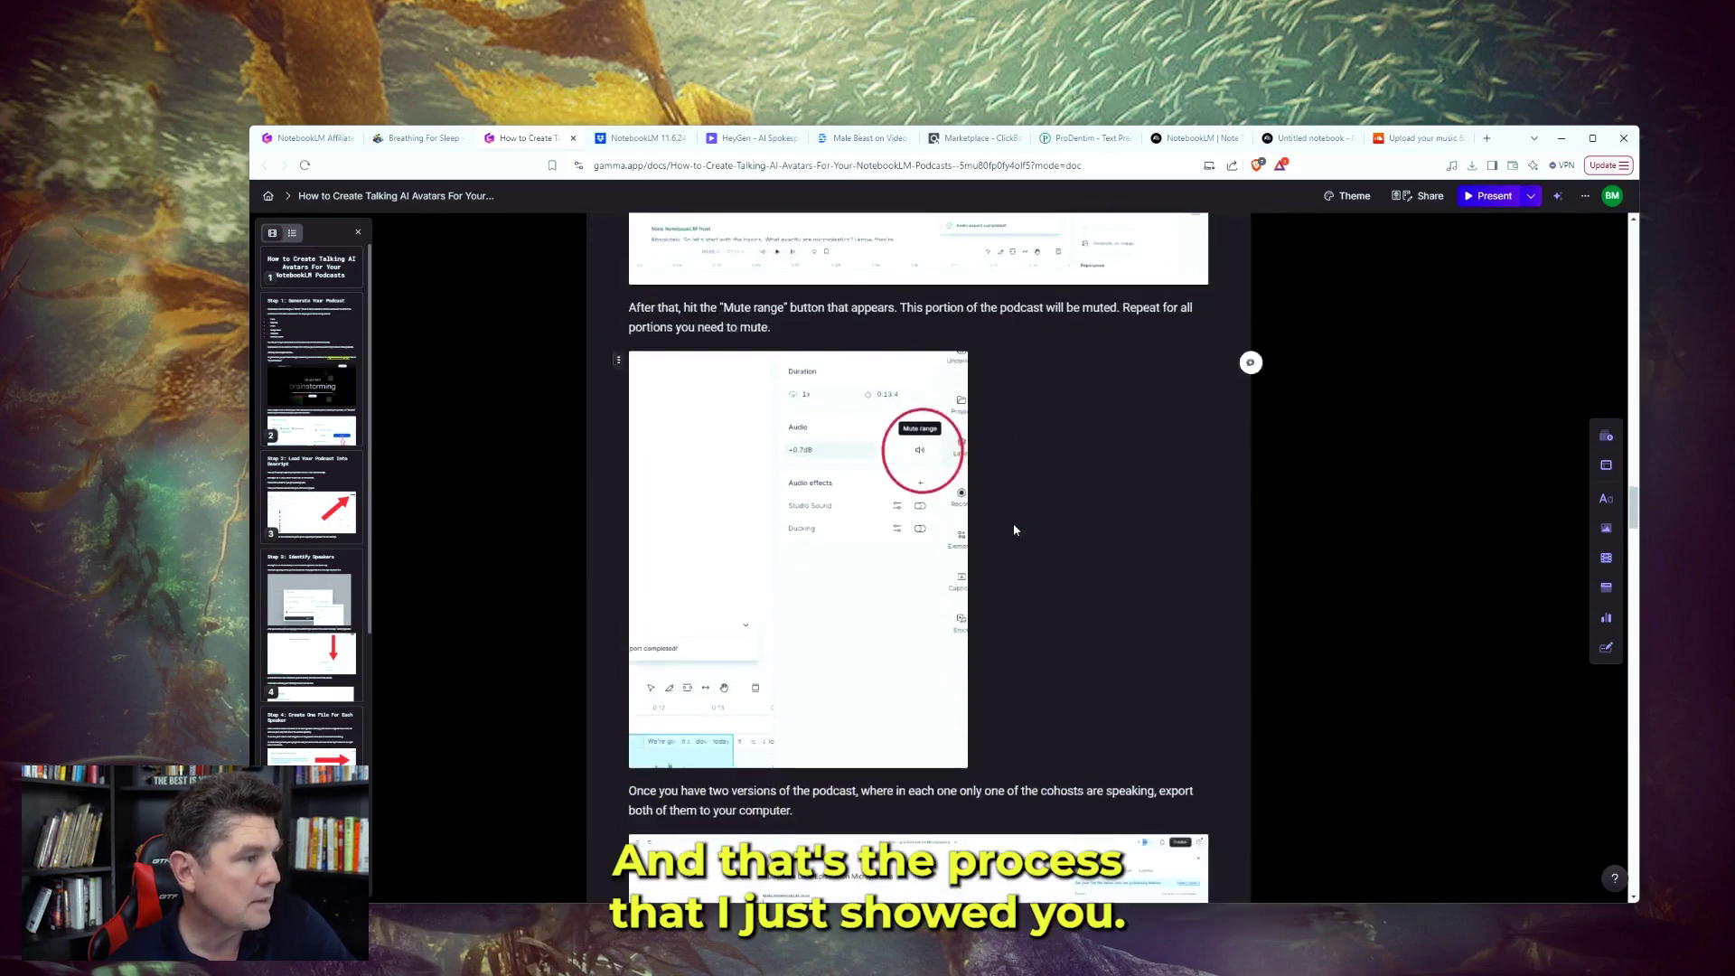
pyautogui.scroll(8, 1013, 527)
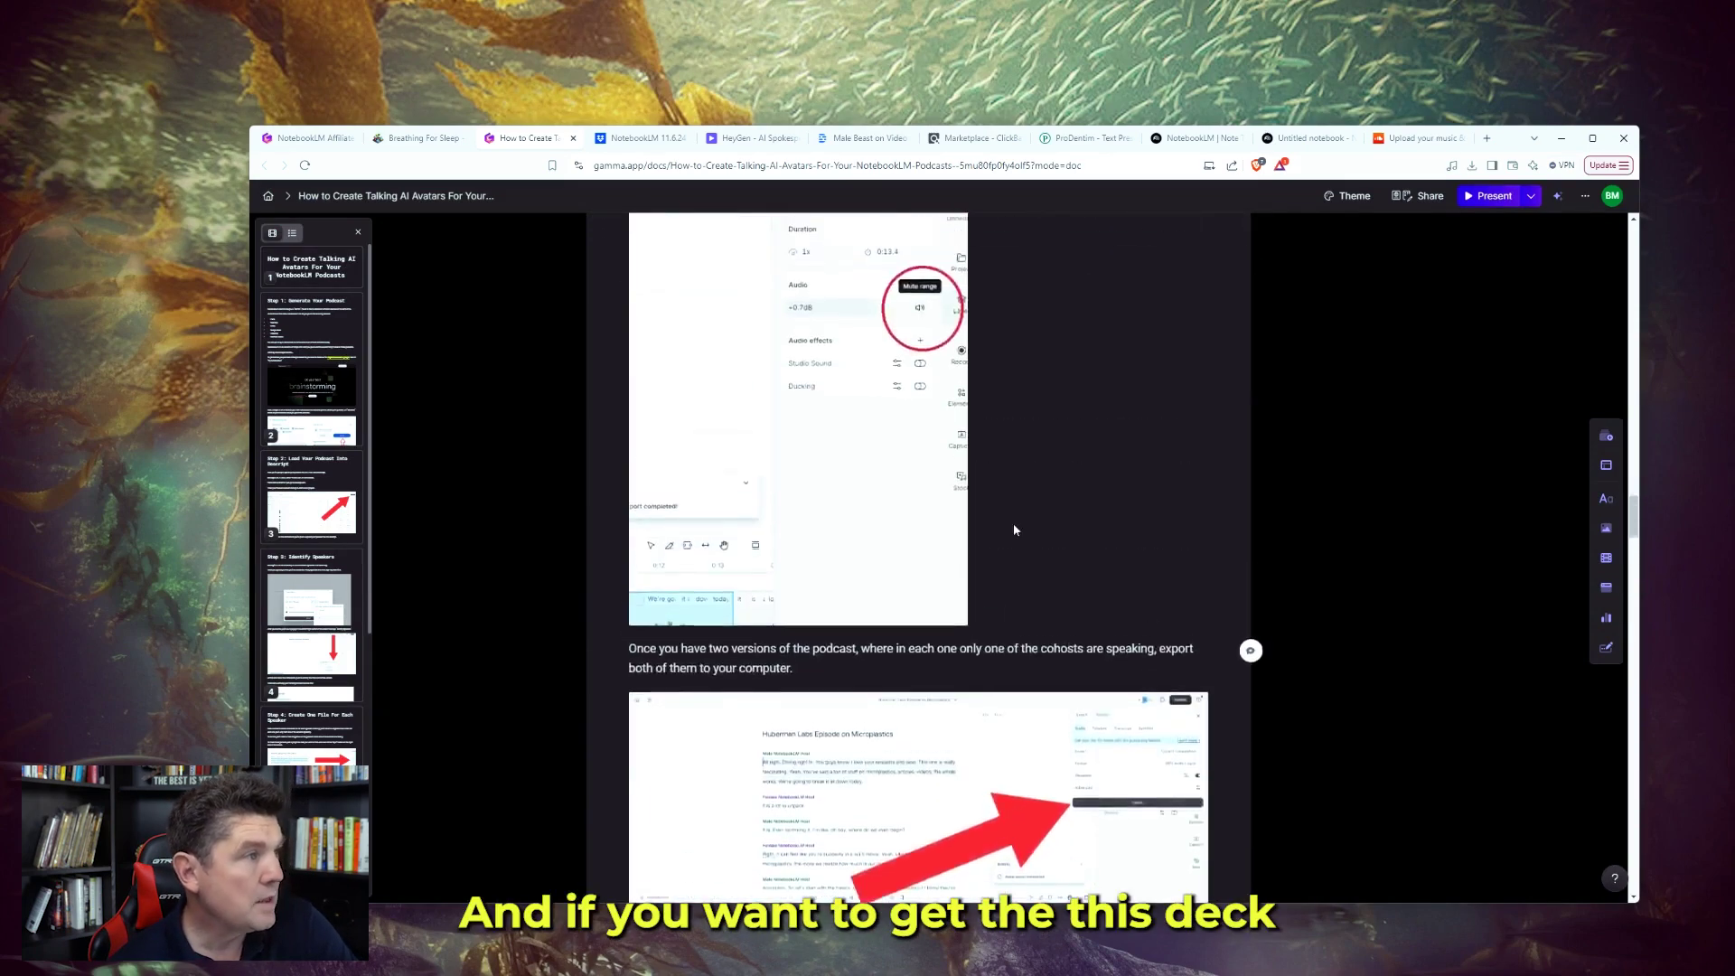
pyautogui.scroll(2, 1015, 524)
pyautogui.scroll(-3, 1014, 528)
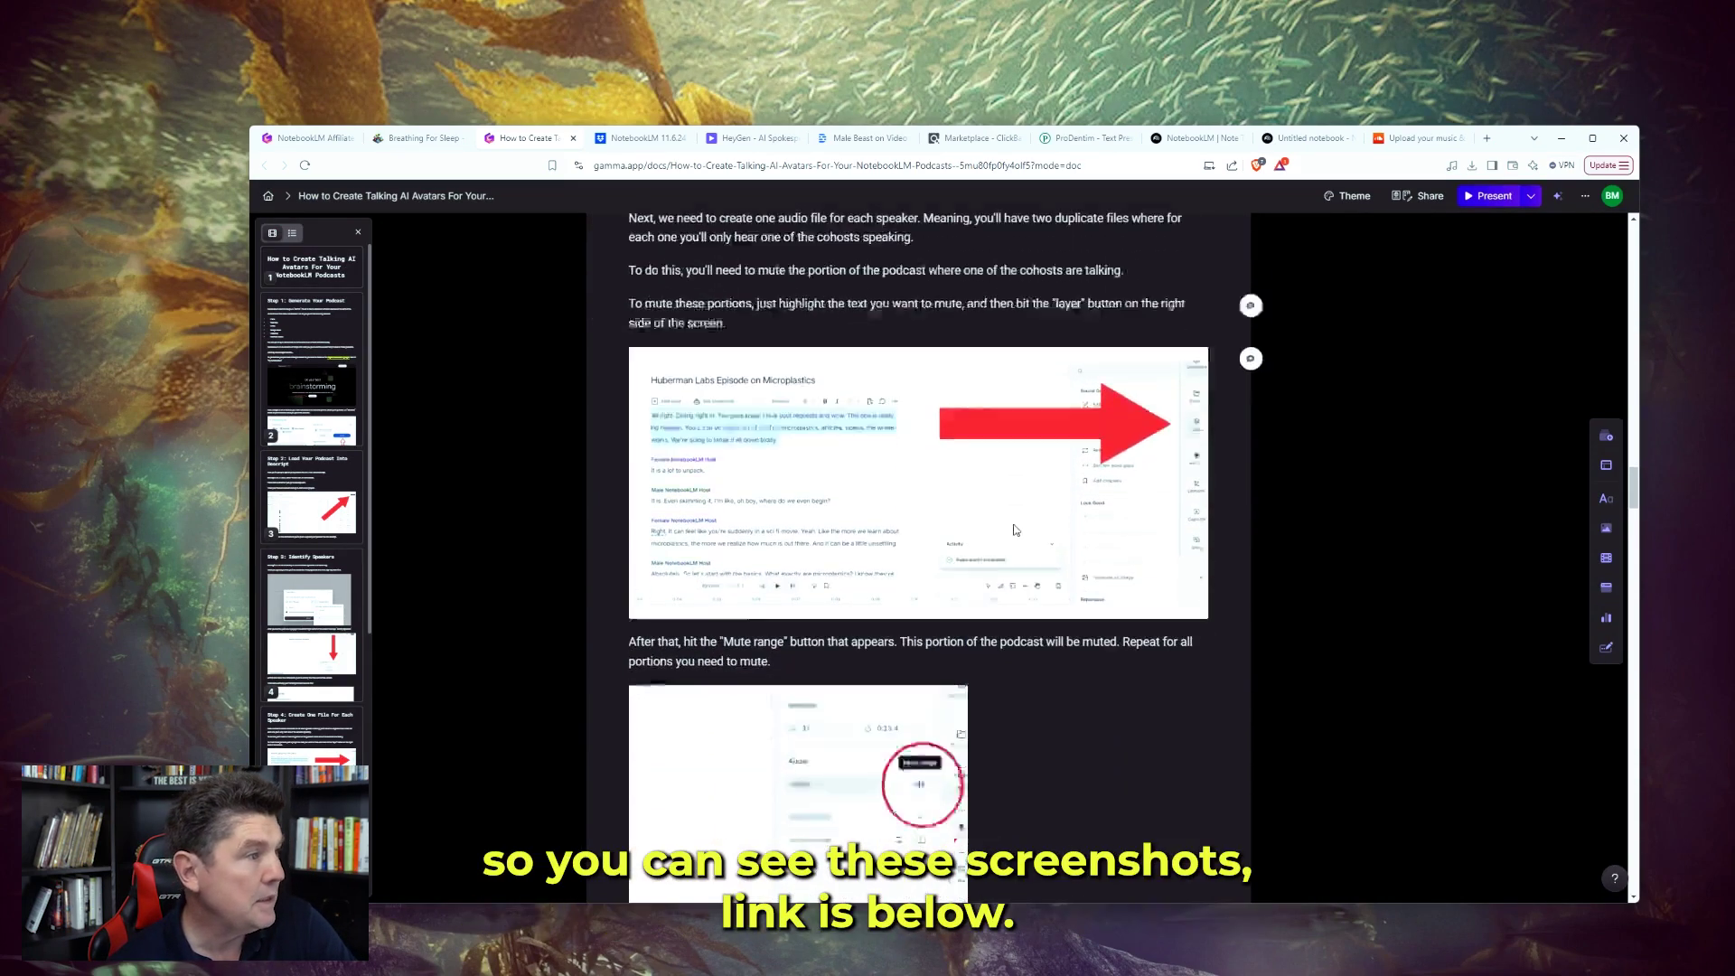
pyautogui.scroll(-7, 1014, 531)
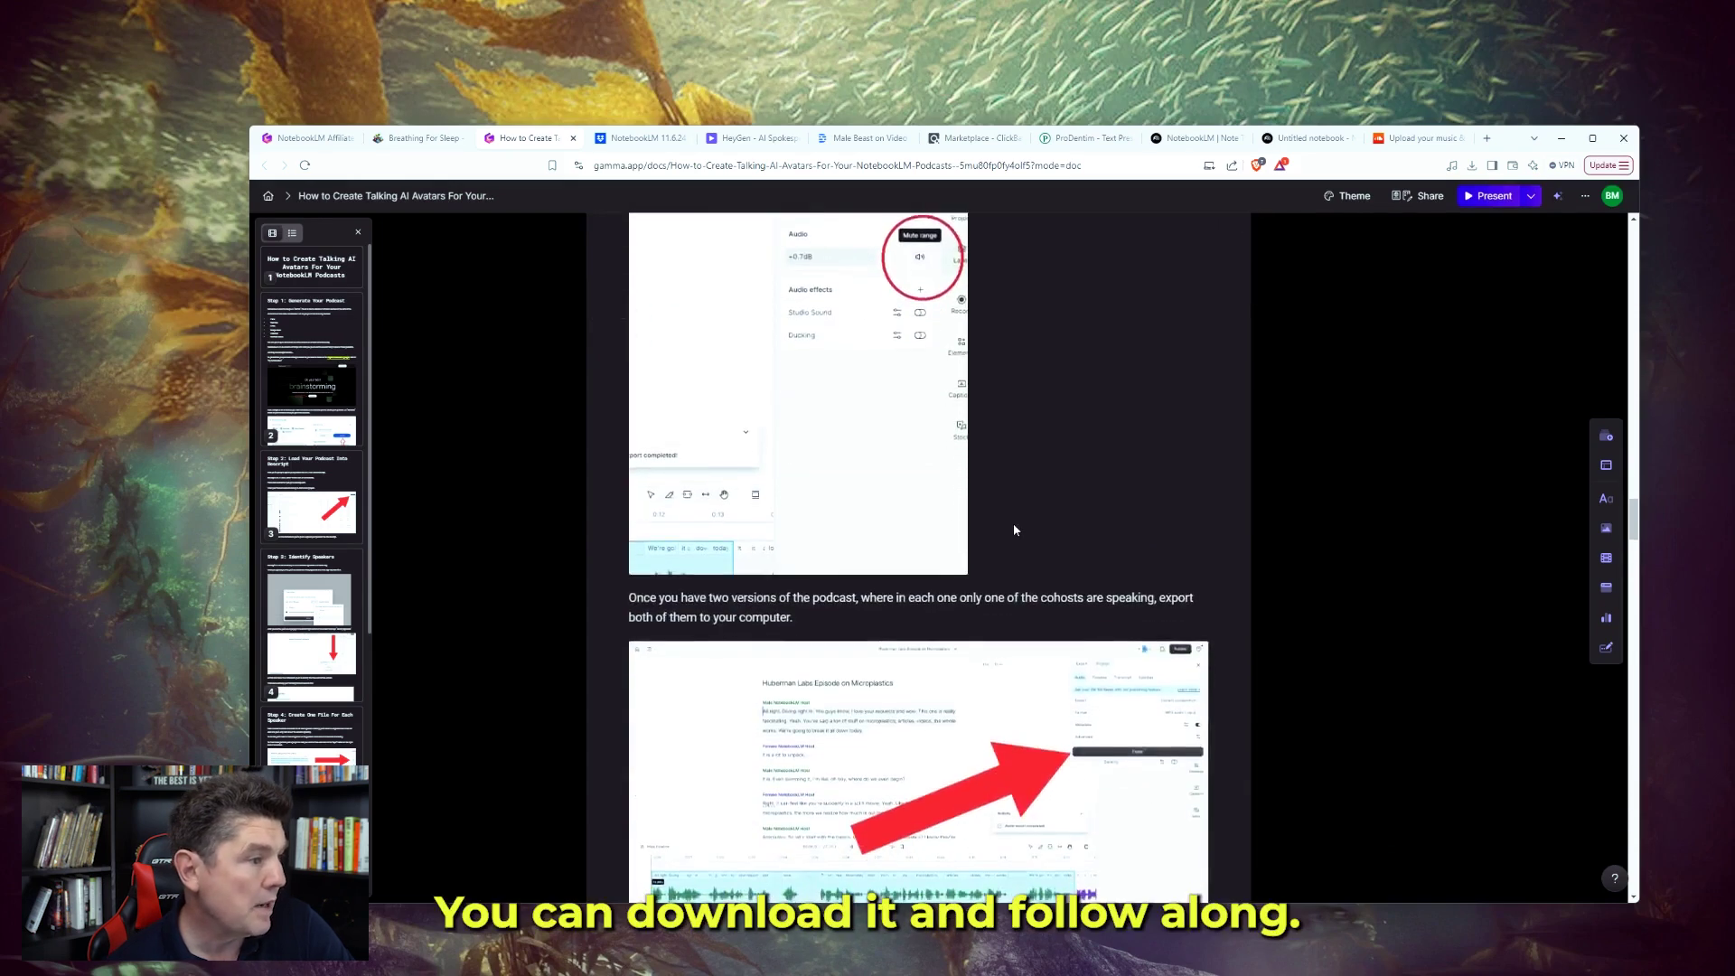
pyautogui.scroll(-2, 1013, 529)
pyautogui.scroll(3, 1014, 531)
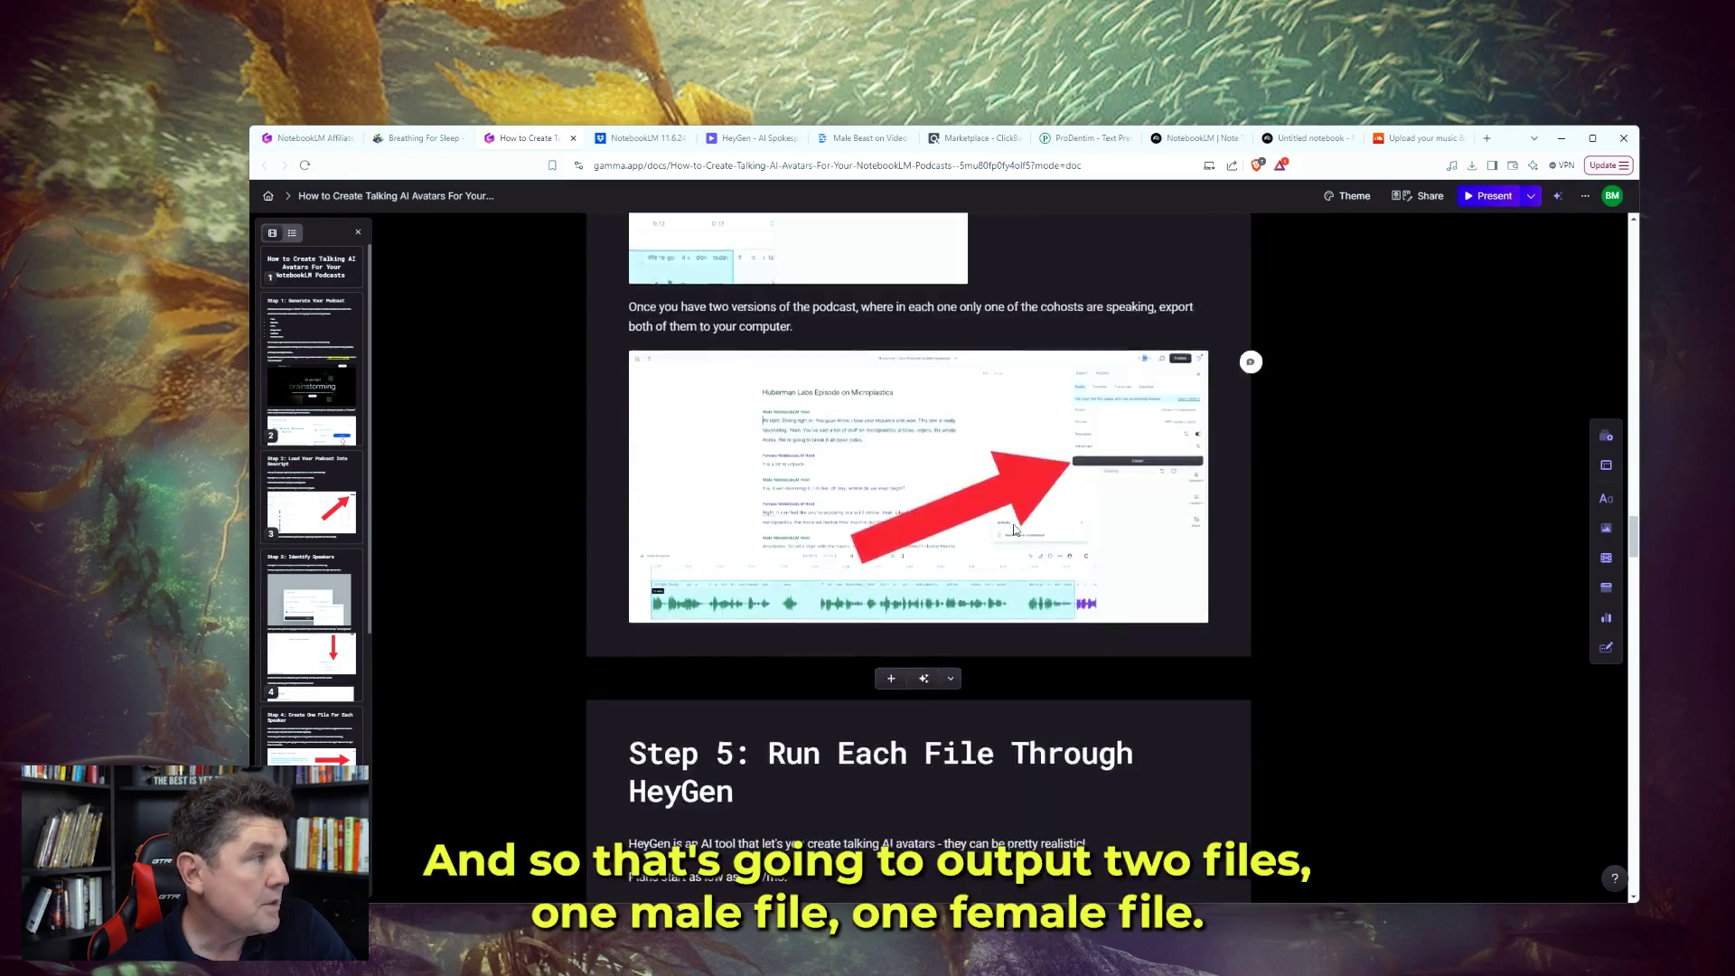
pyautogui.scroll(-4, 1015, 530)
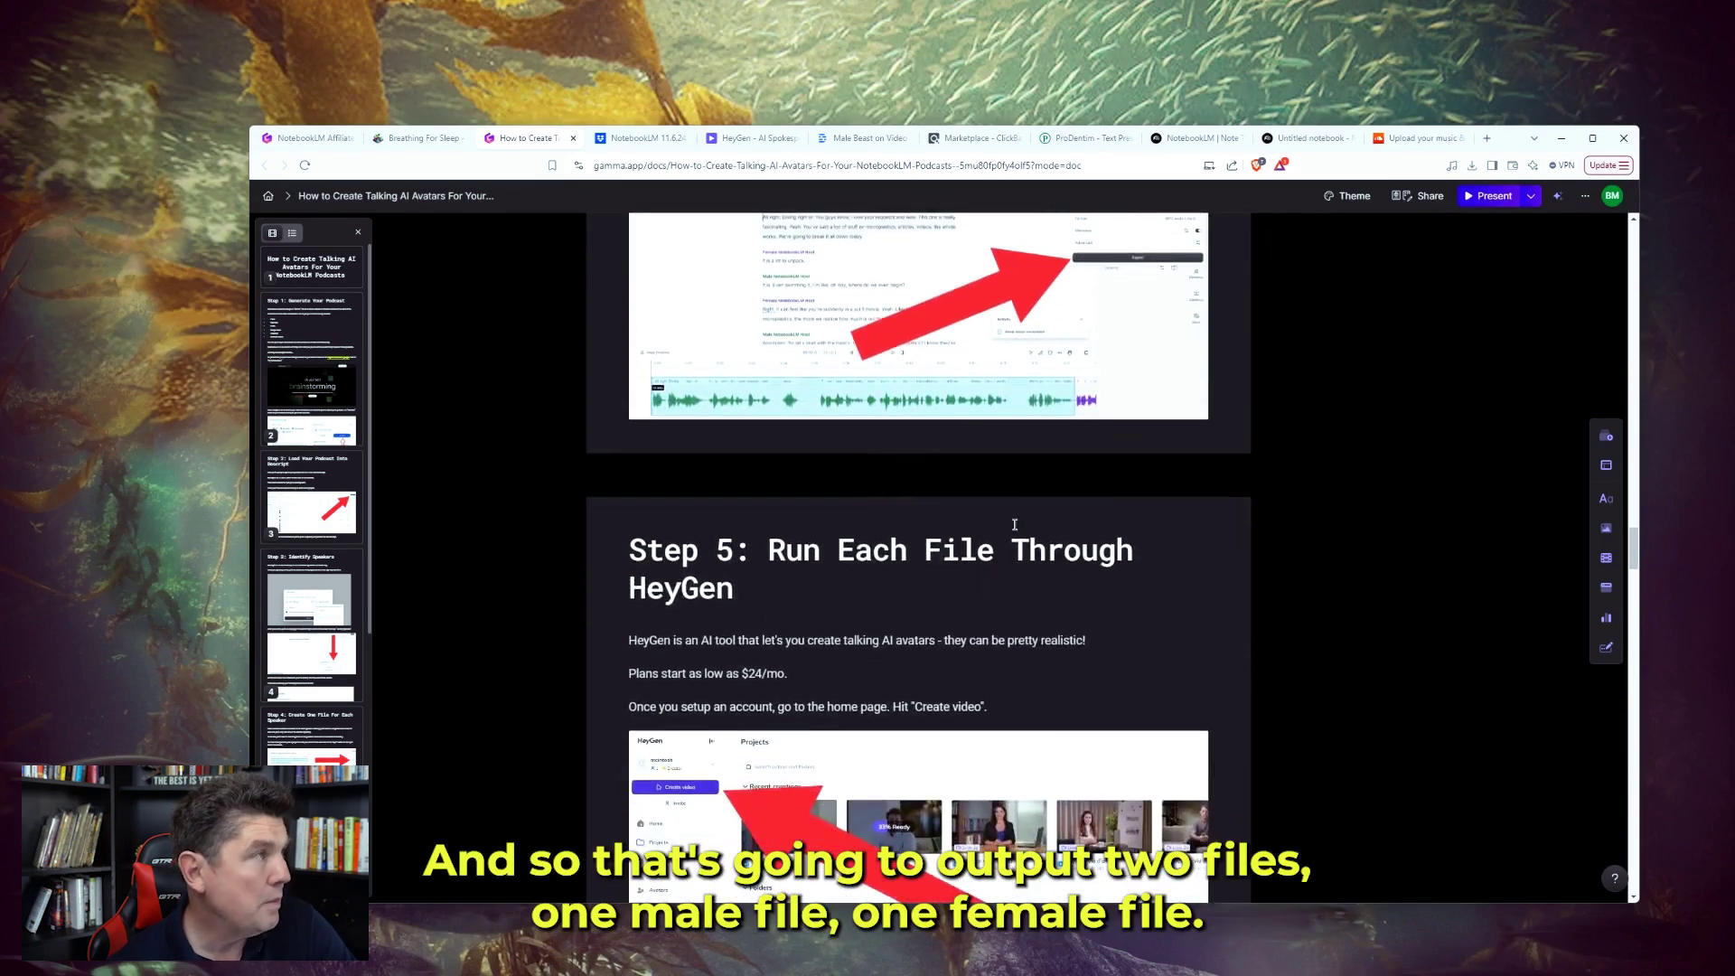
pyautogui.scroll(-1, 1013, 524)
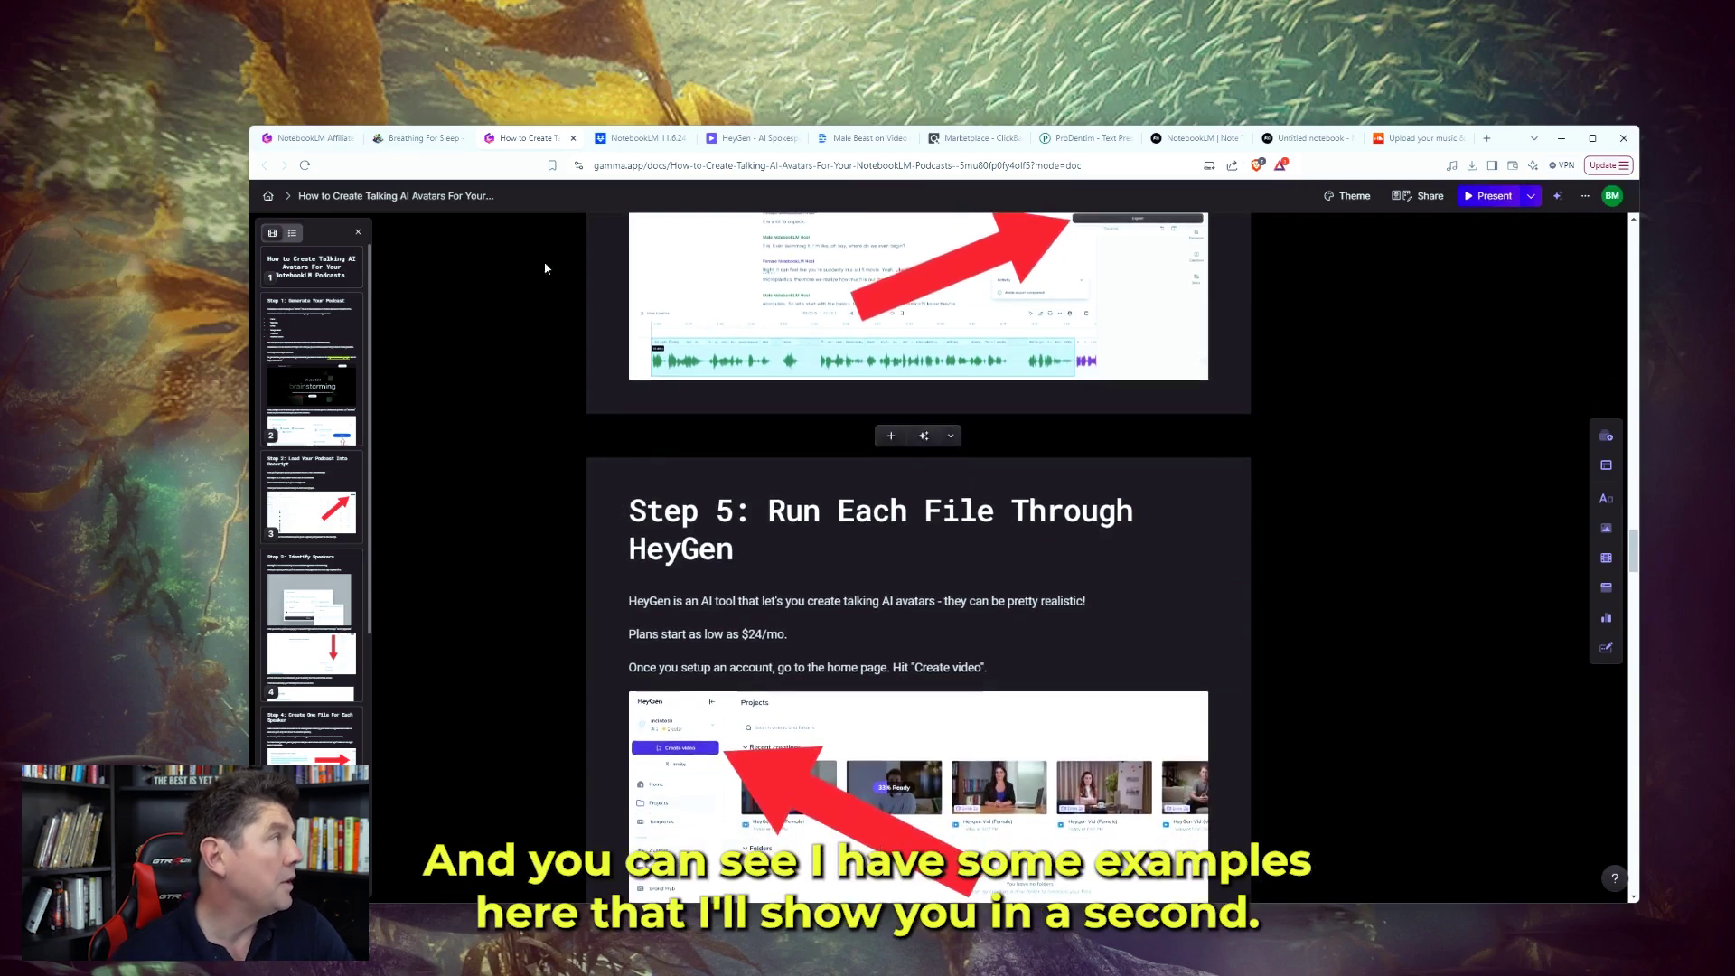
# Switch to the shared NotebookLM 11.6.24 Dropbox folder and play the Skincare Pod (Female) and Skincare Pod (Male) audio examples.
pyautogui.click(640, 138)
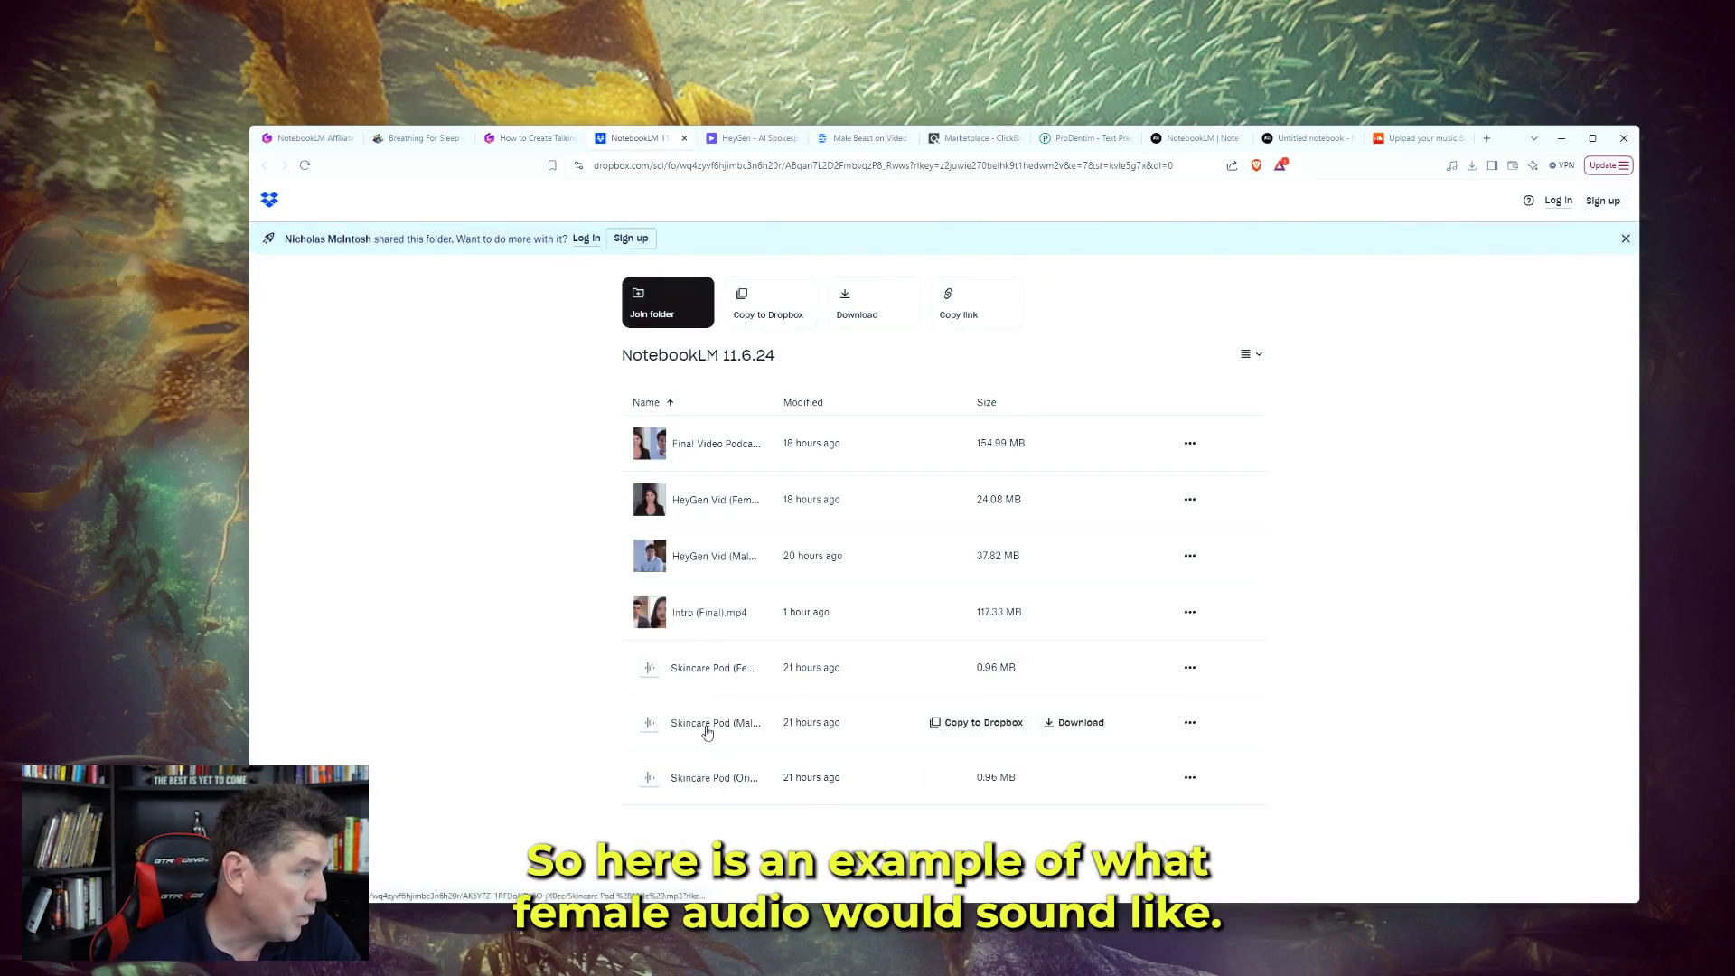
pyautogui.click(707, 669)
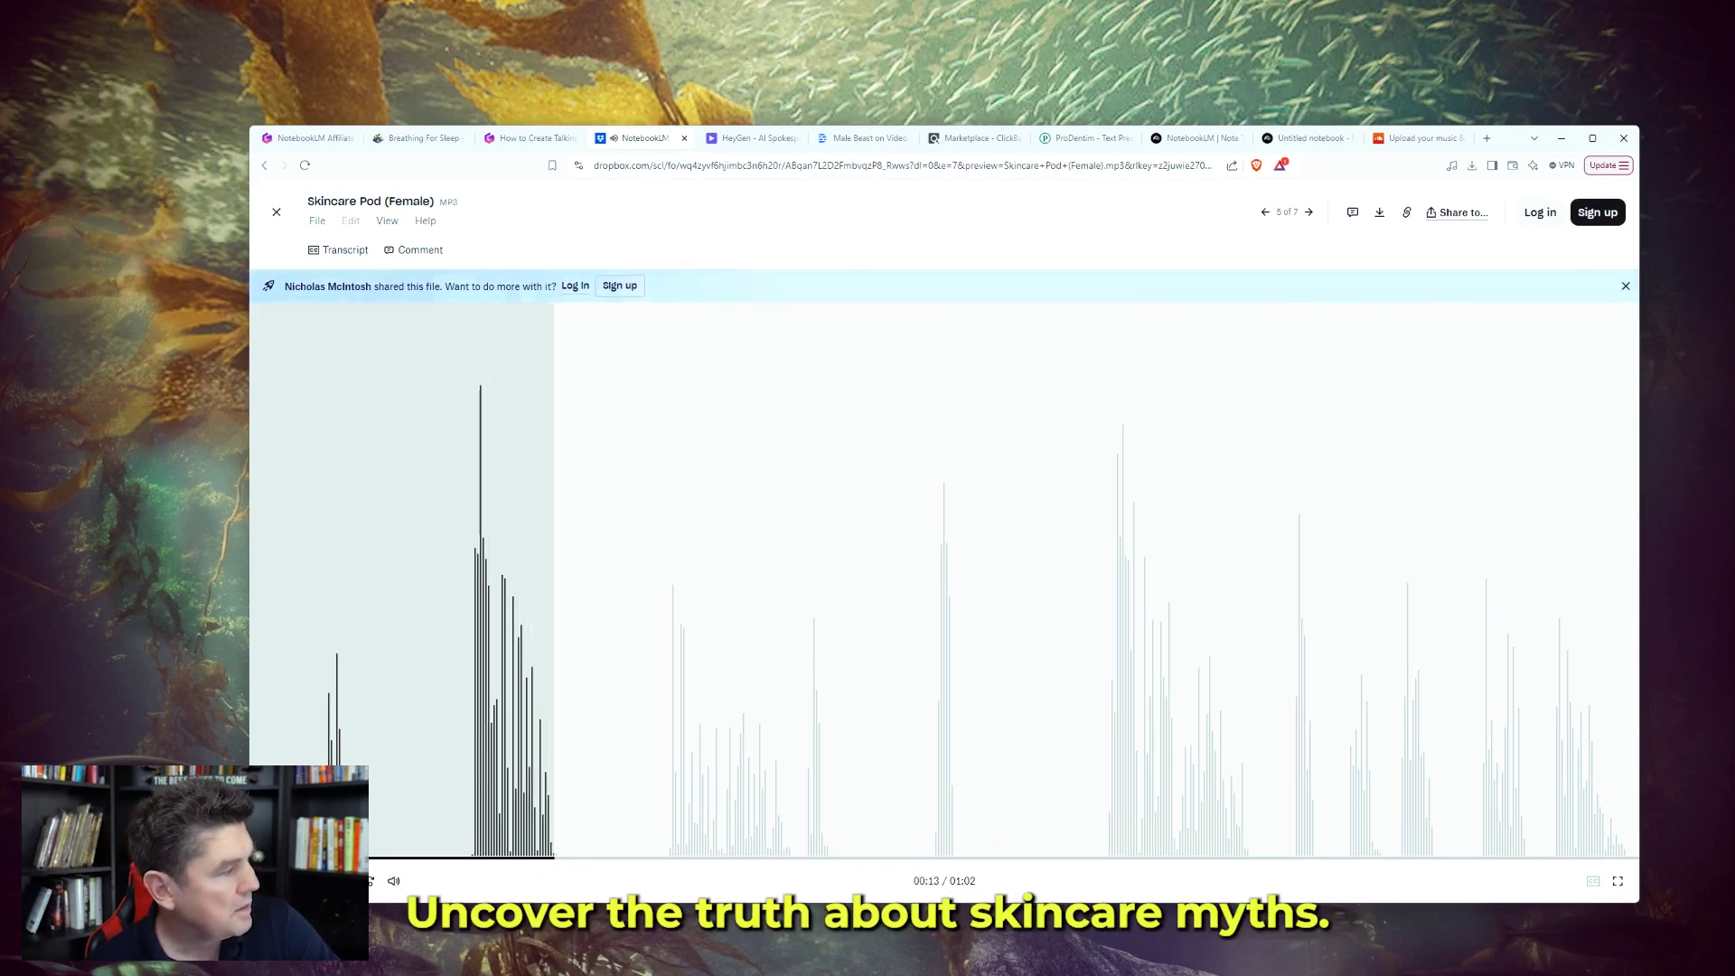
pyautogui.click(264, 165)
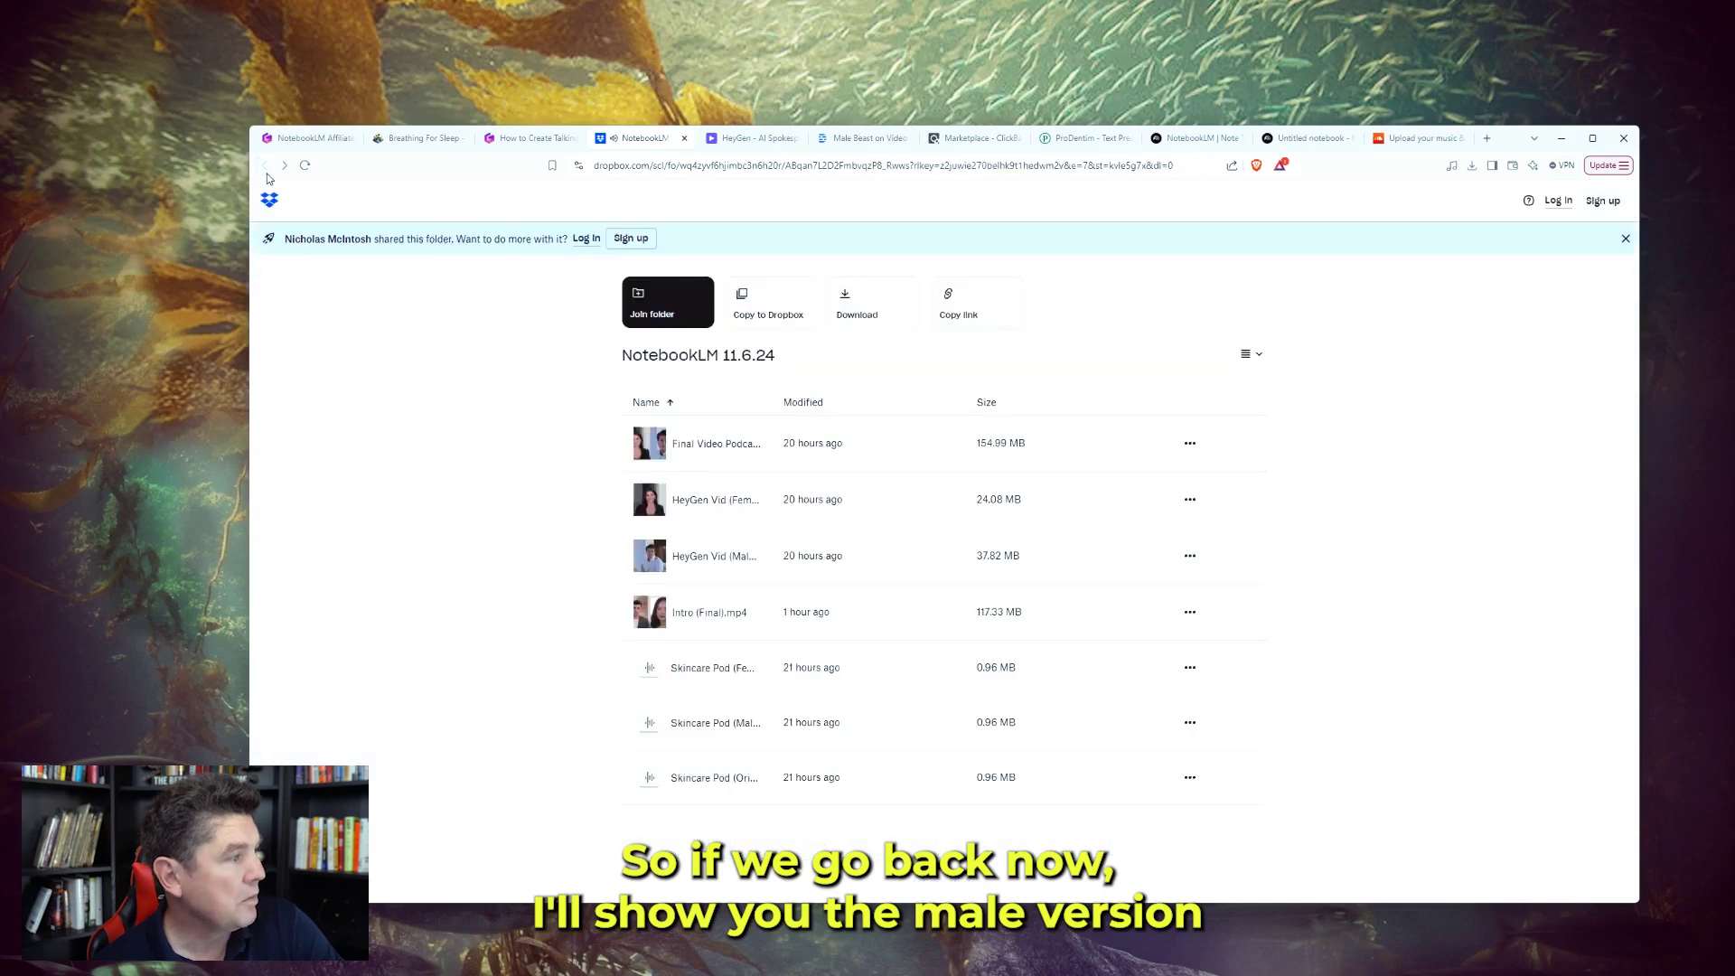
pyautogui.click(716, 723)
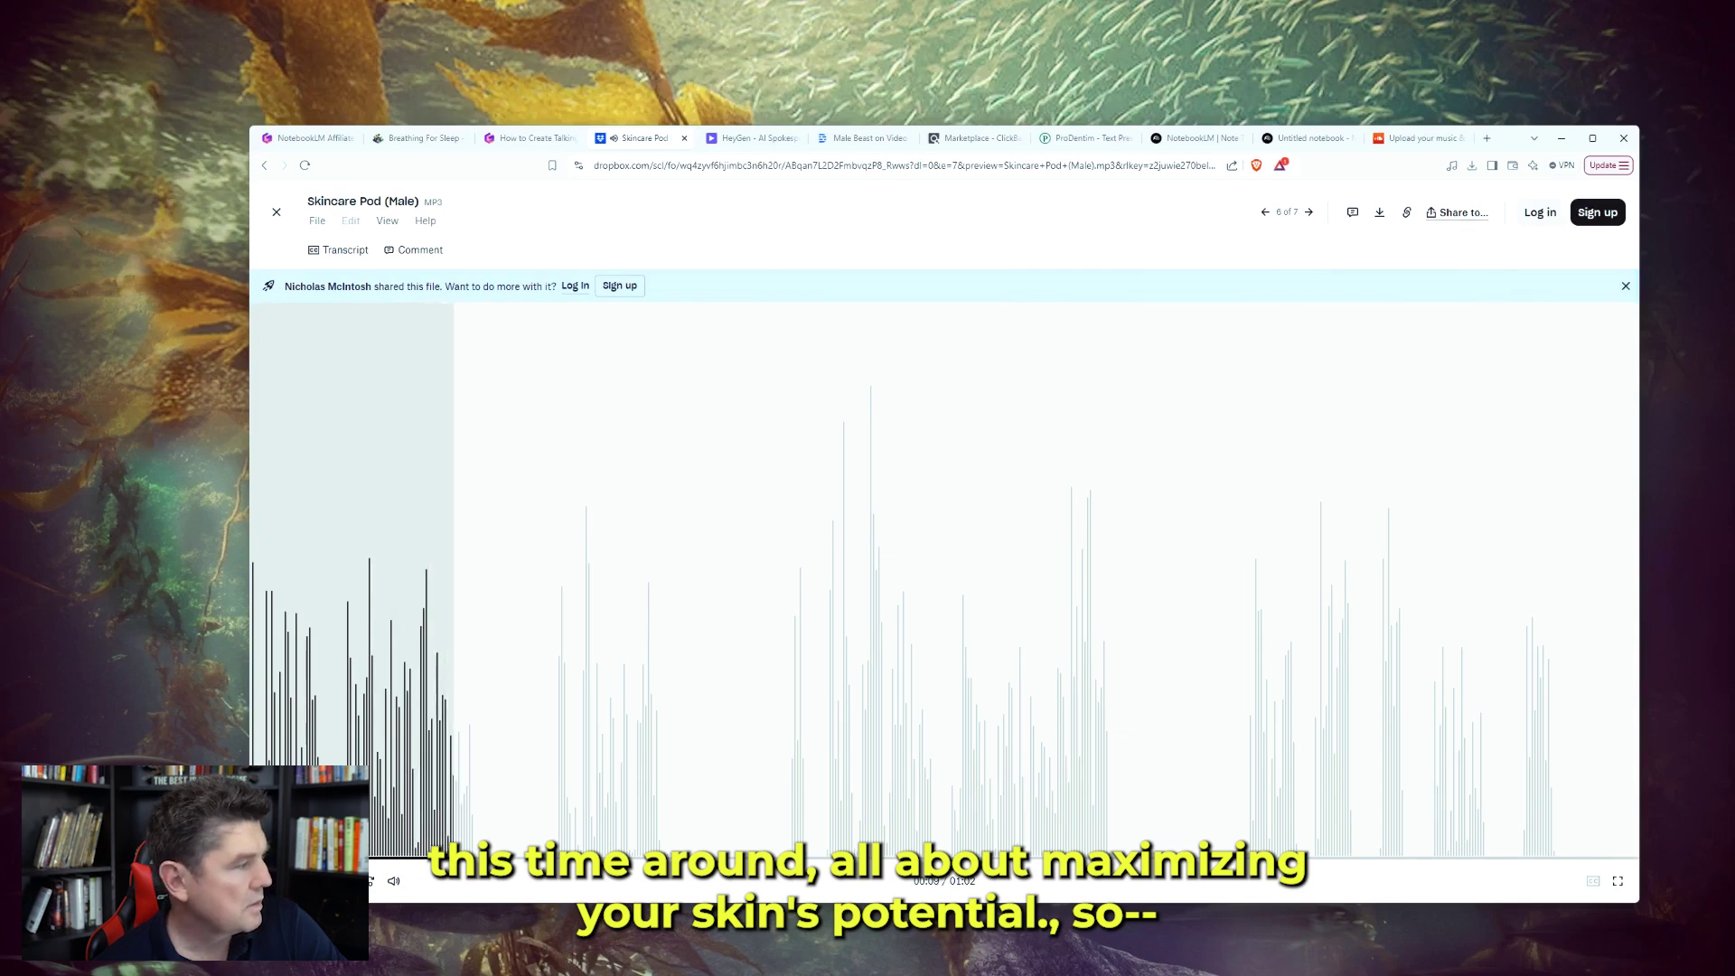
pyautogui.click(264, 165)
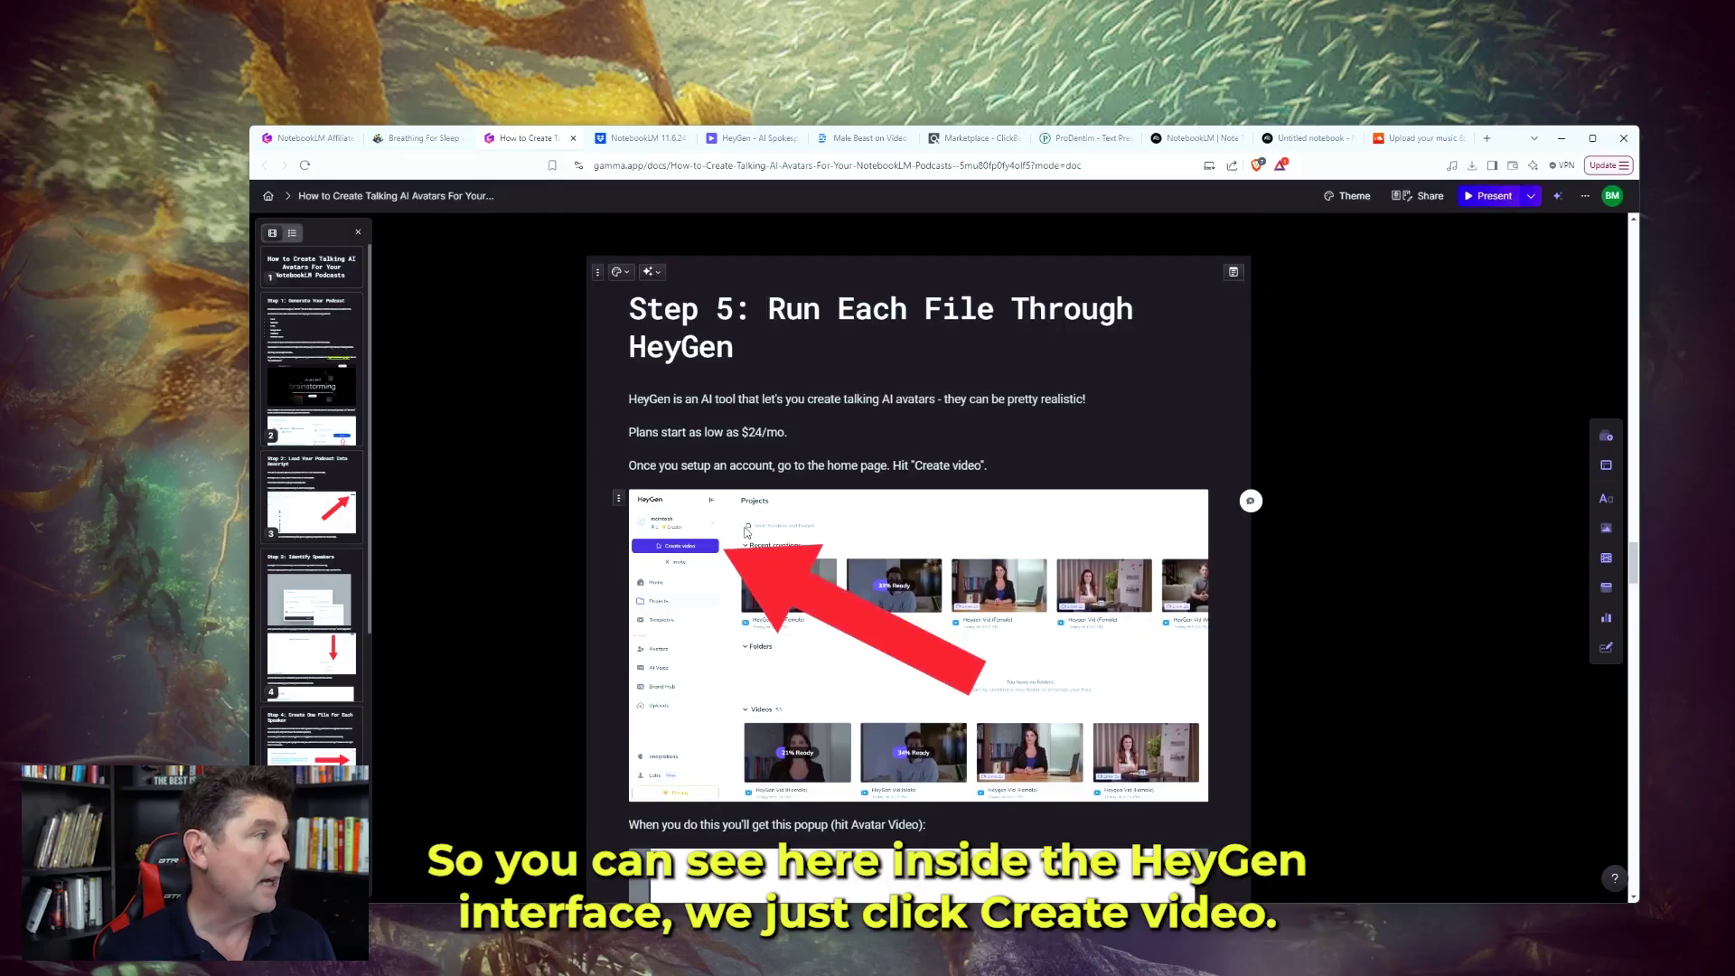
# Review the guide's Step 5 instructions on creating an Avatar Video and picking an avatar for each cohost in HeyGen.
pyautogui.click(679, 555)
pyautogui.scroll(-5, 847, 572)
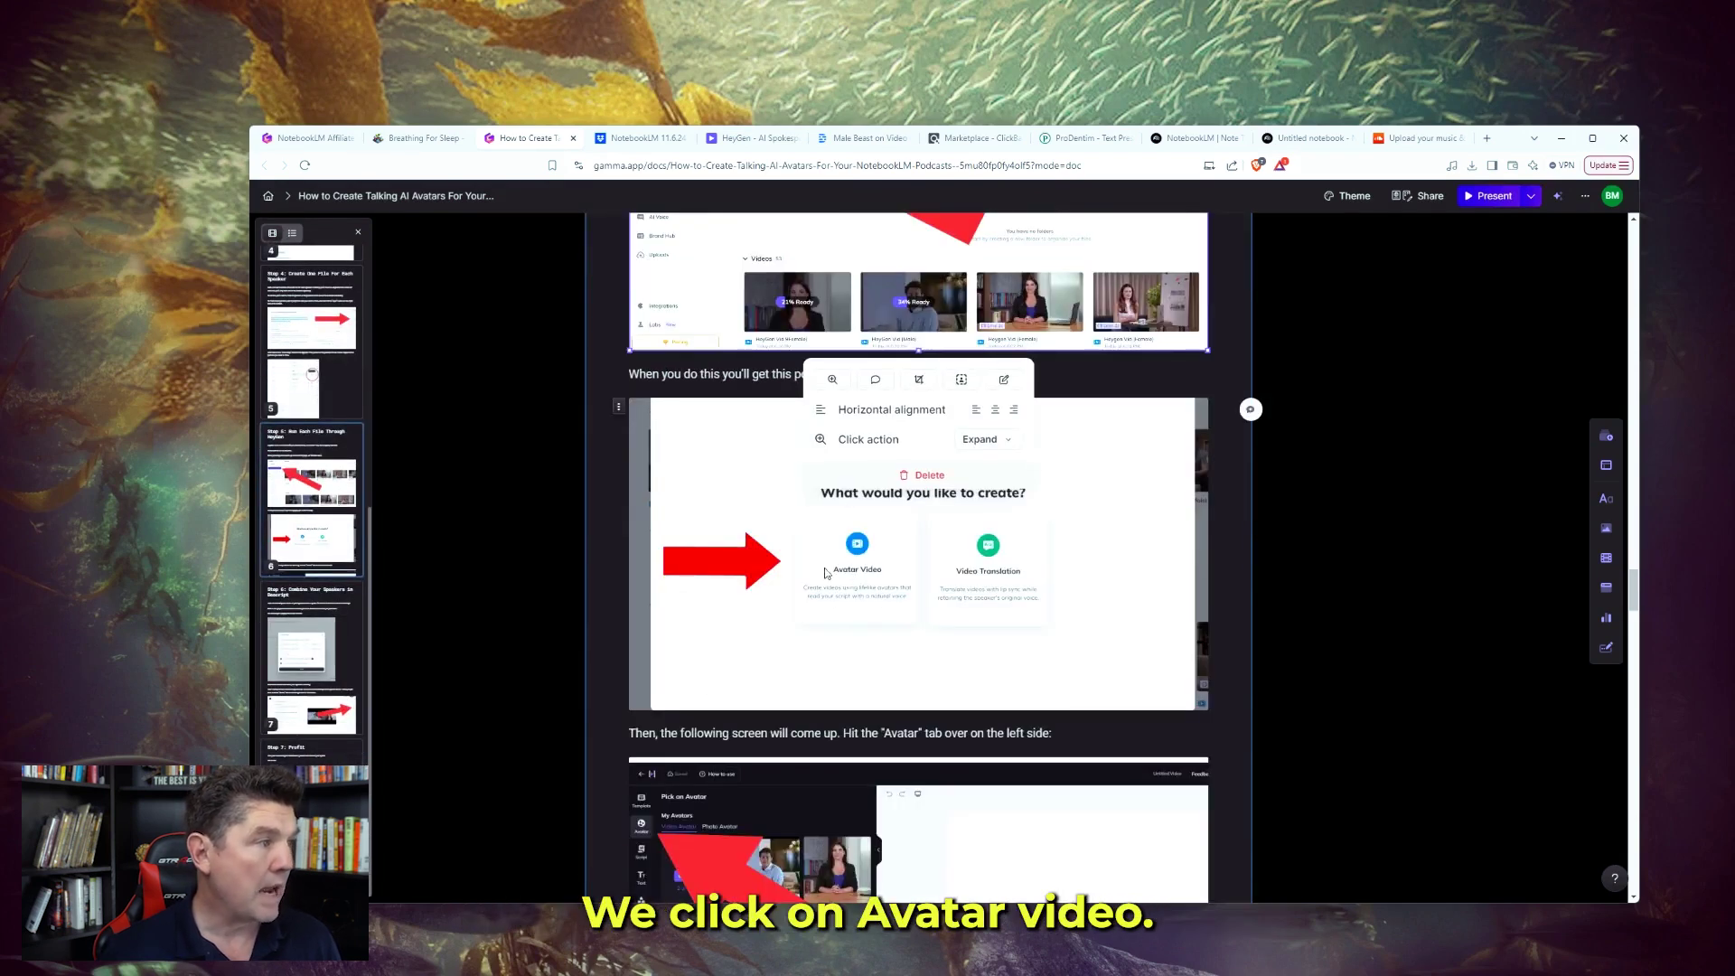
pyautogui.scroll(-4, 1200, 532)
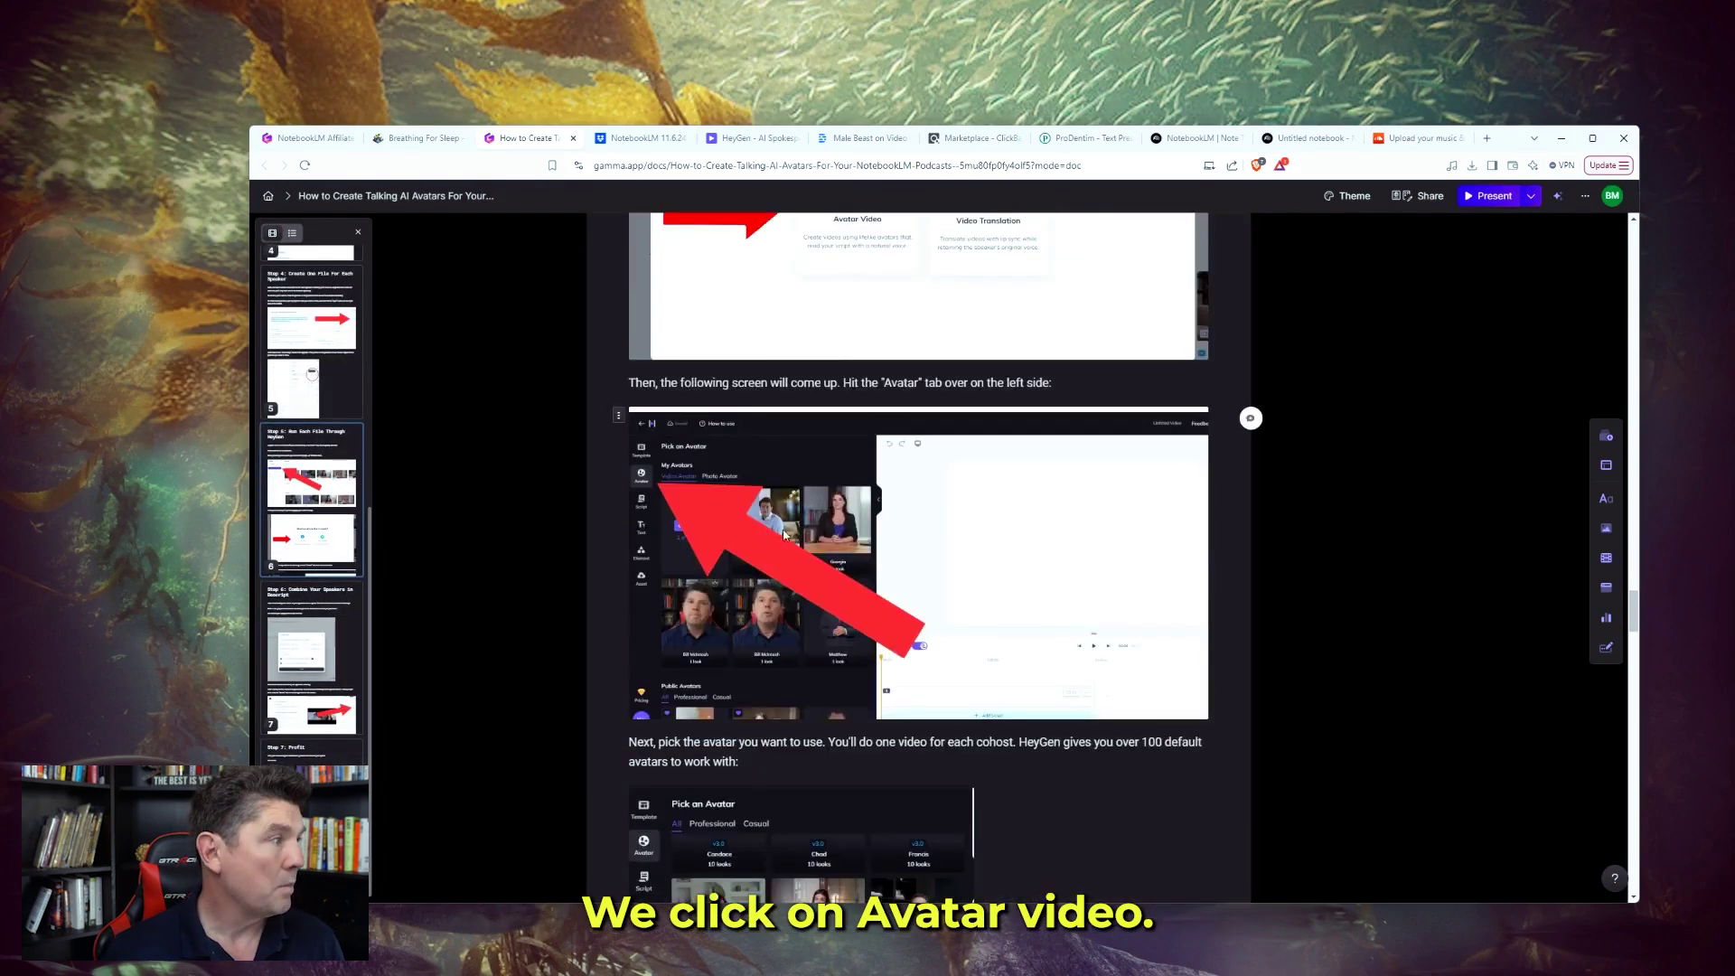
pyautogui.scroll(-1, 773, 534)
pyautogui.scroll(-1, 773, 534)
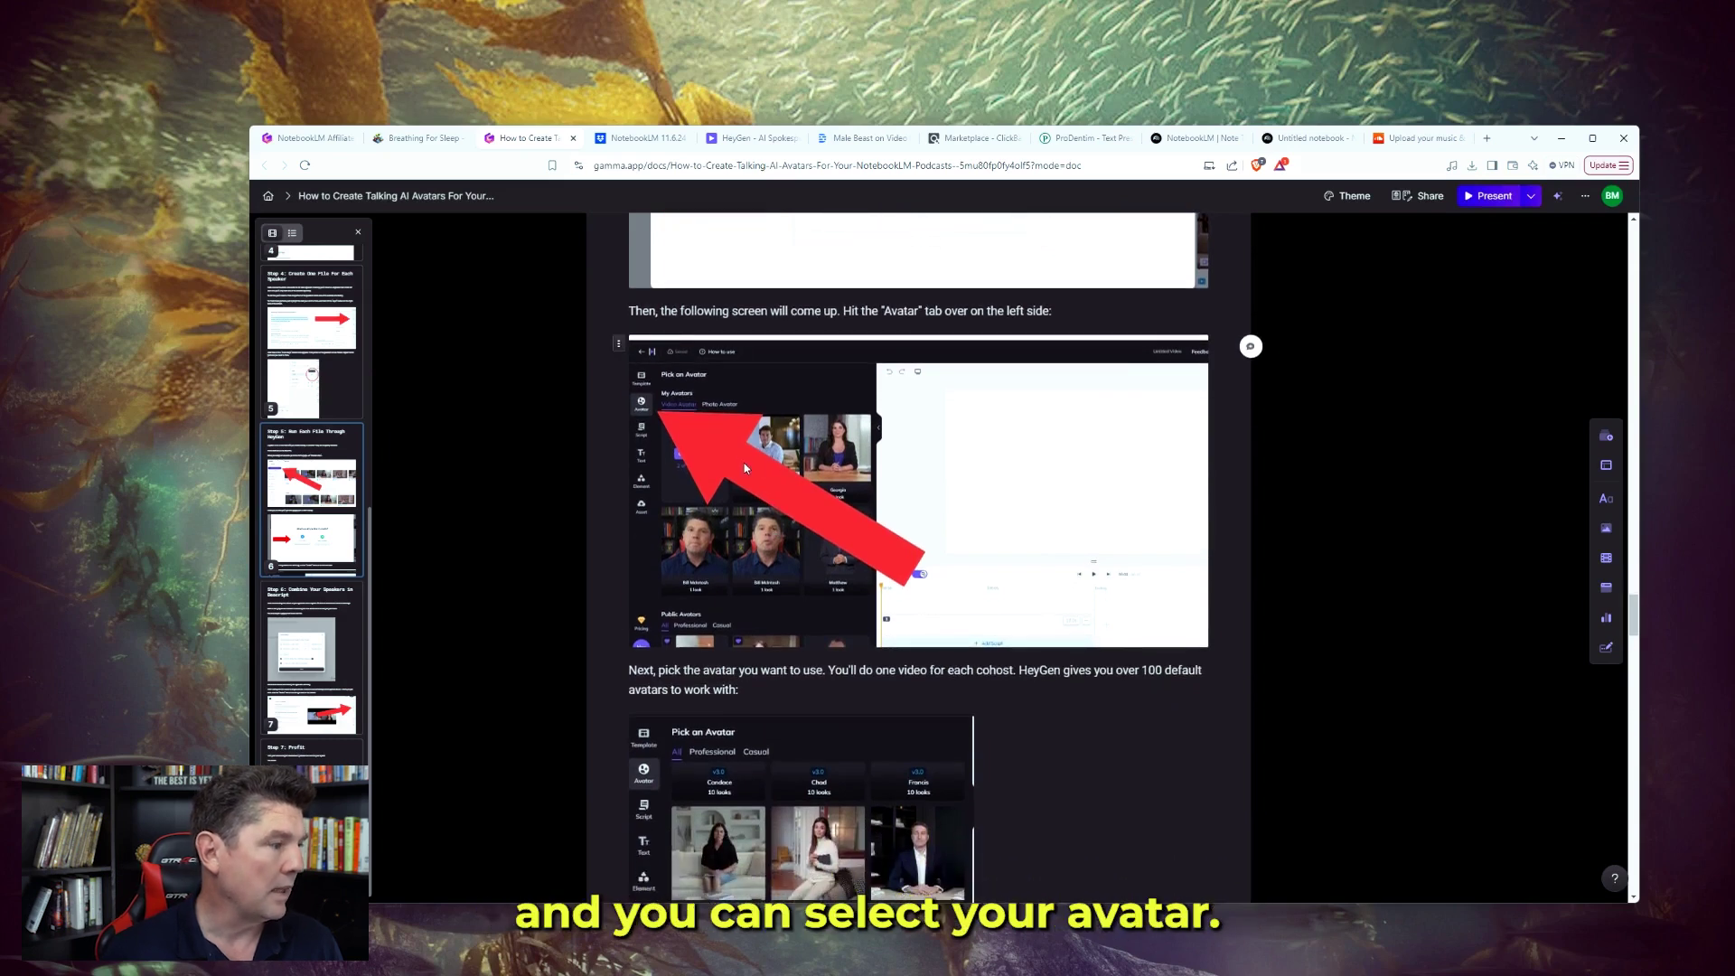
pyautogui.scroll(-3, 745, 468)
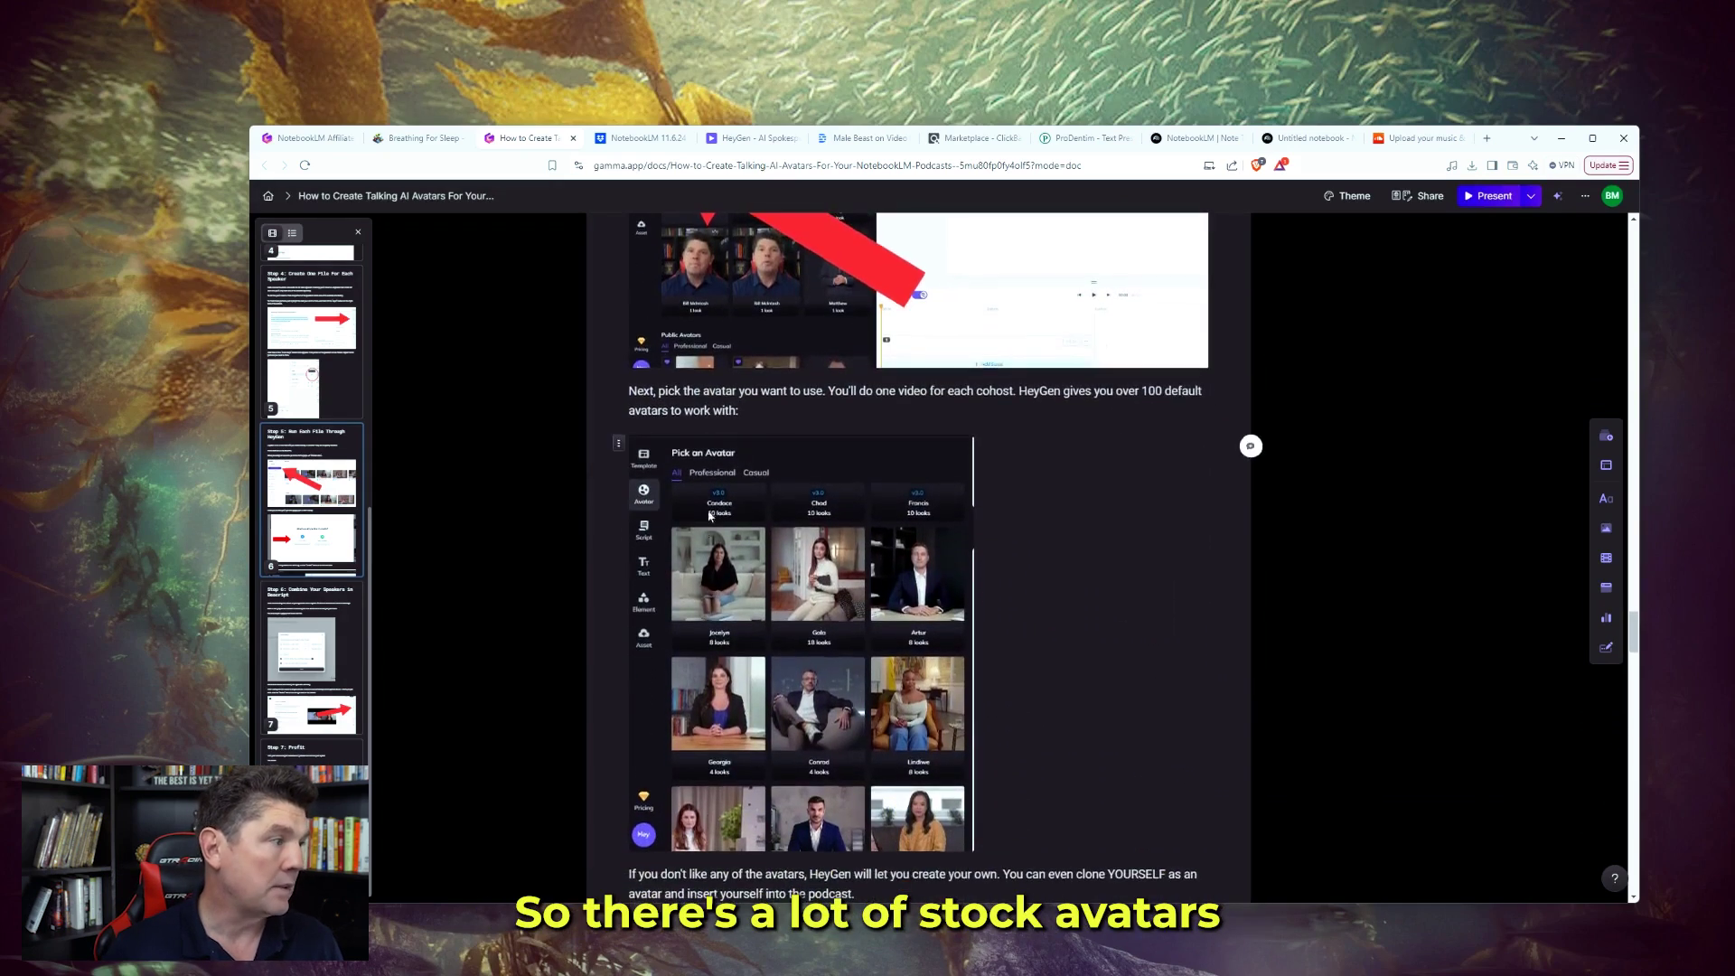
pyautogui.scroll(-2, 882, 689)
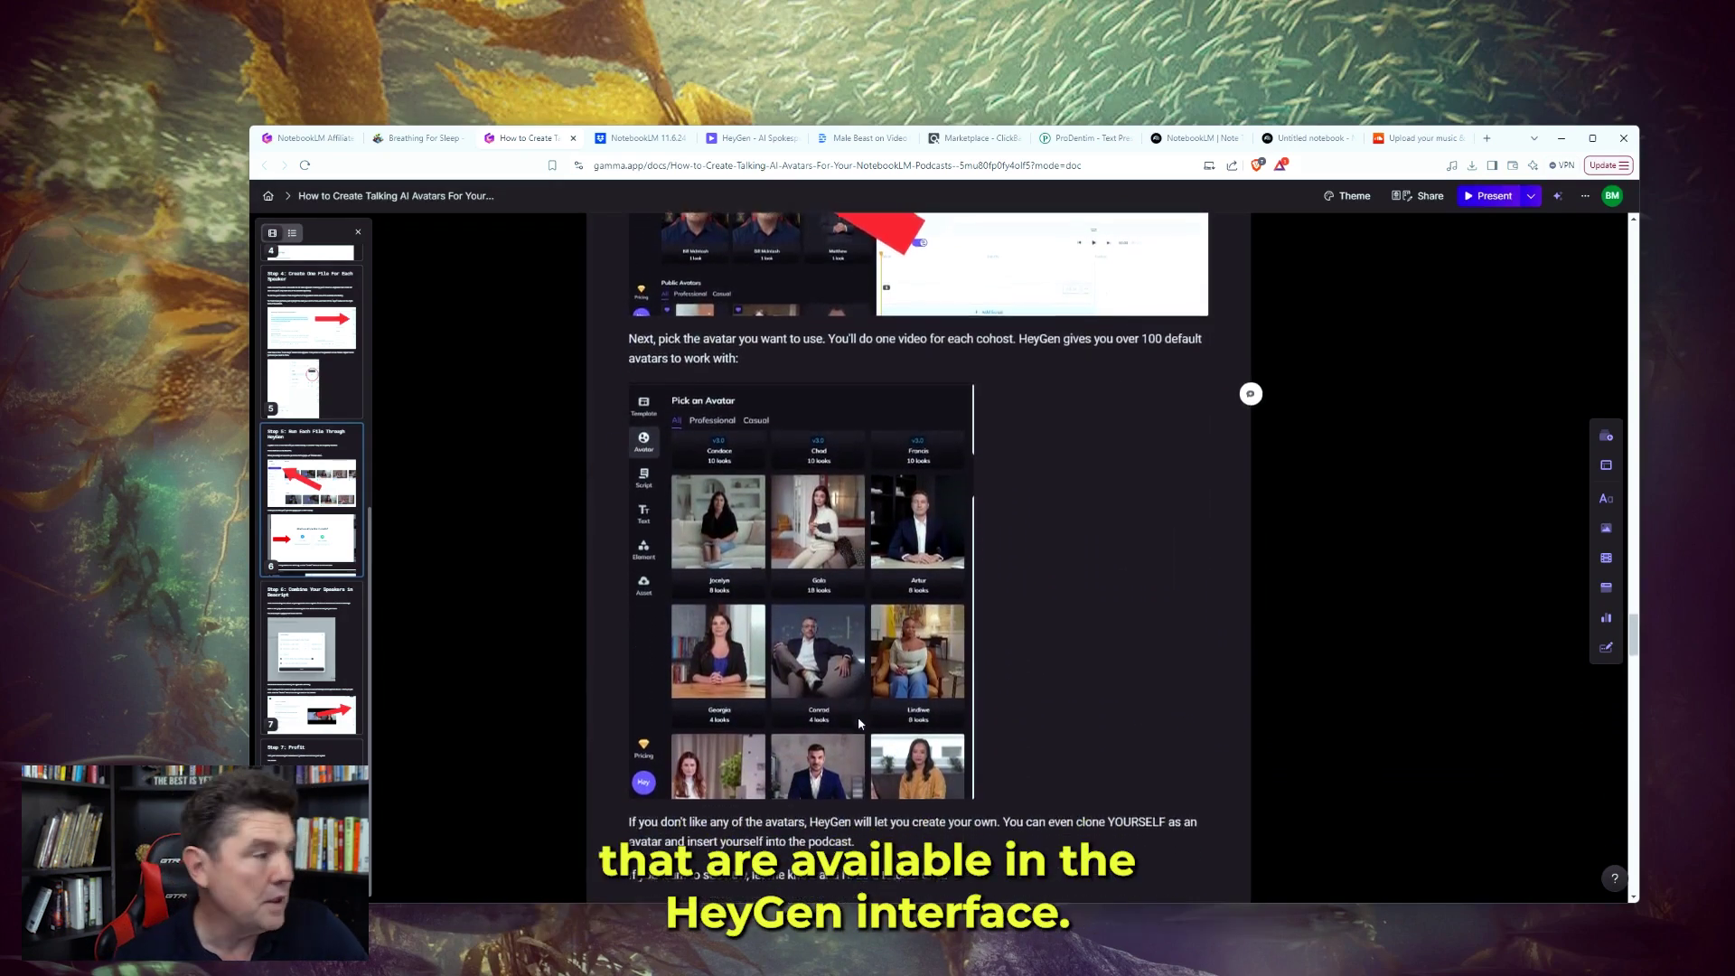
pyautogui.scroll(4, 728, 484)
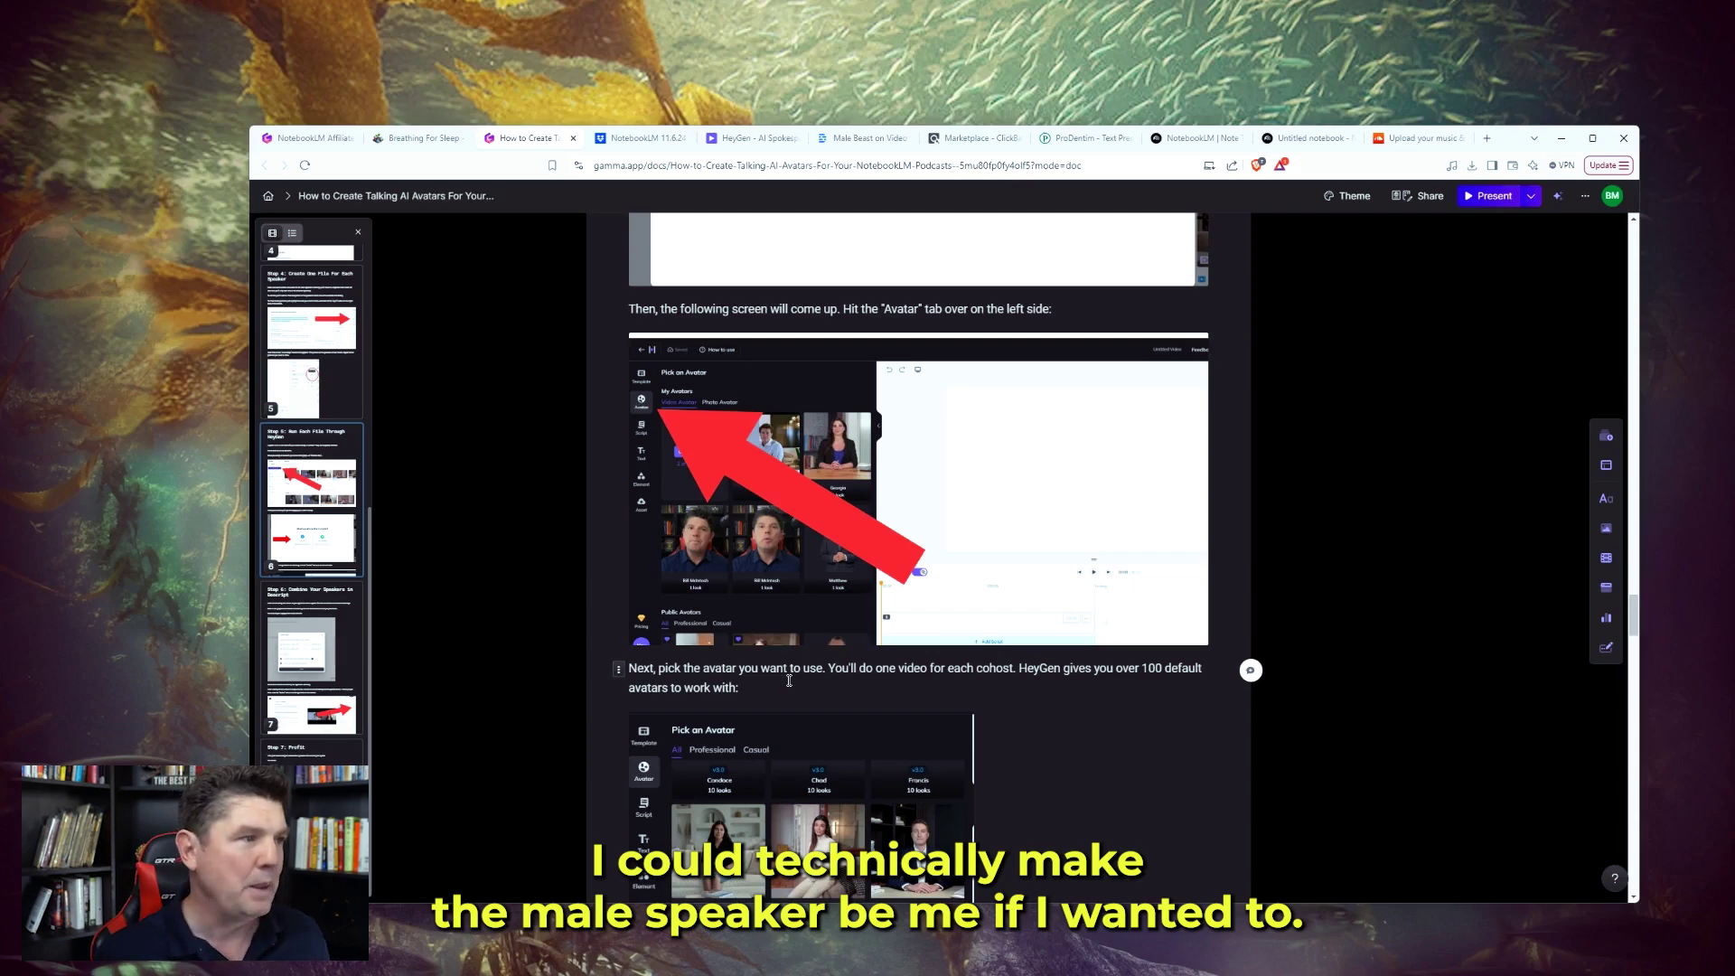
# Review the guide's instructions on choosing a HeyGen avatar, deleting the script track and uploading the podcast audio.
pyautogui.scroll(-3, 789, 680)
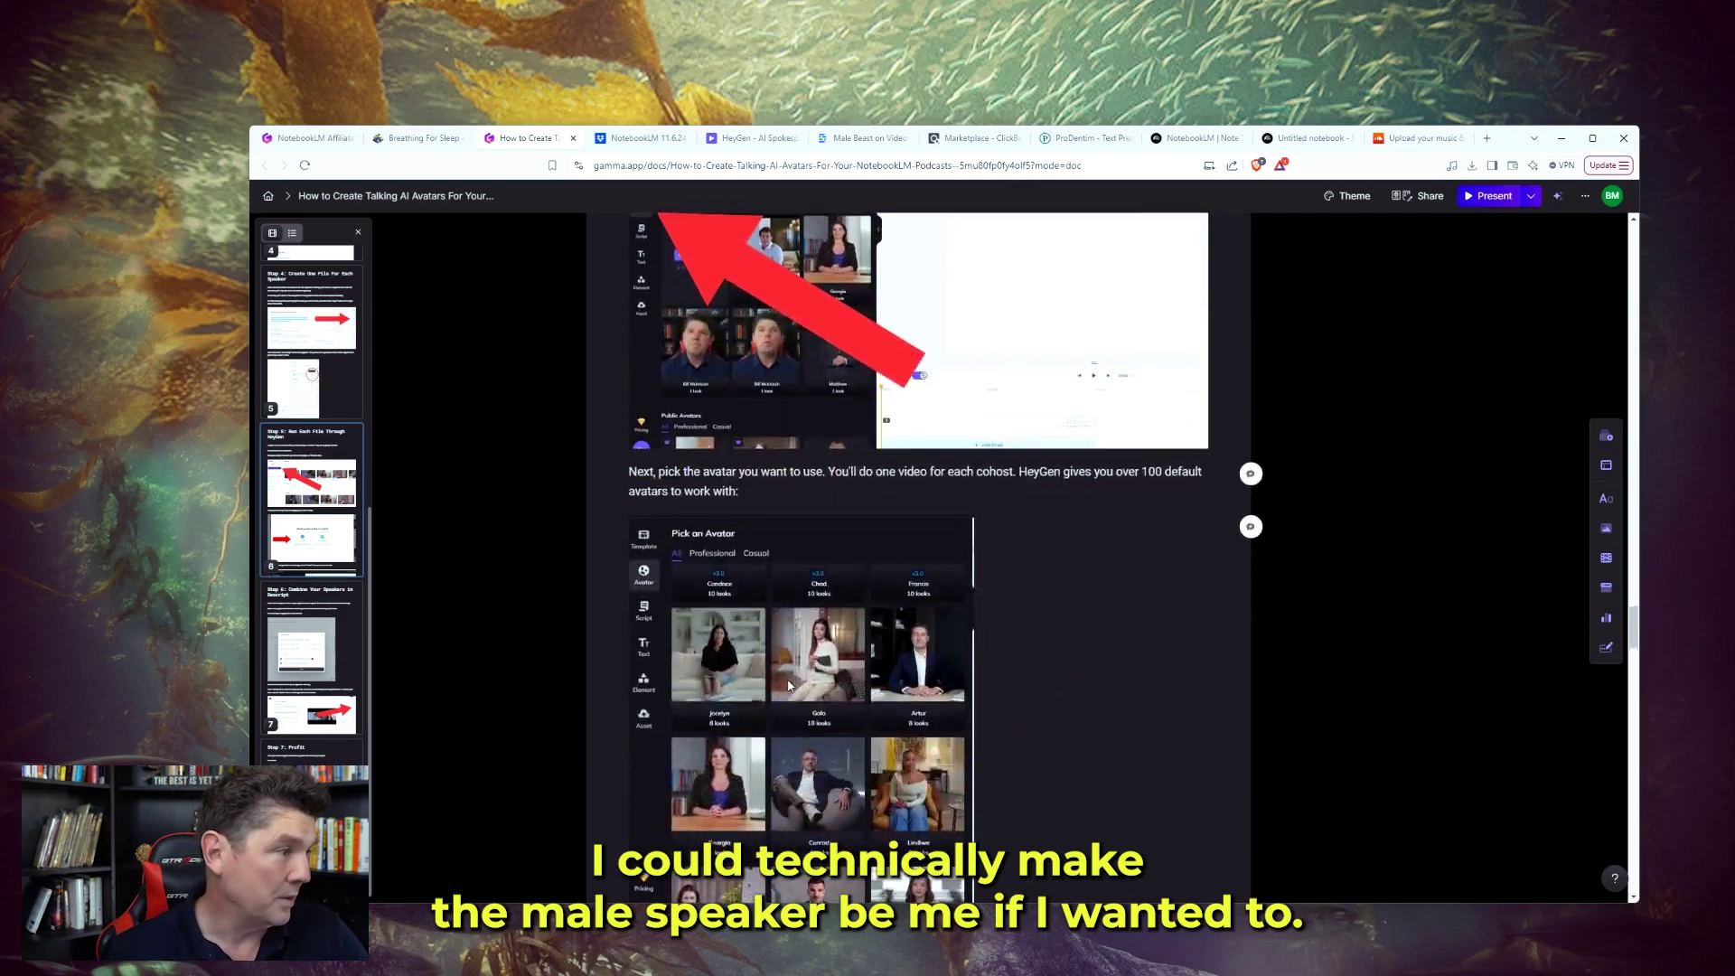
pyautogui.scroll(-1, 789, 685)
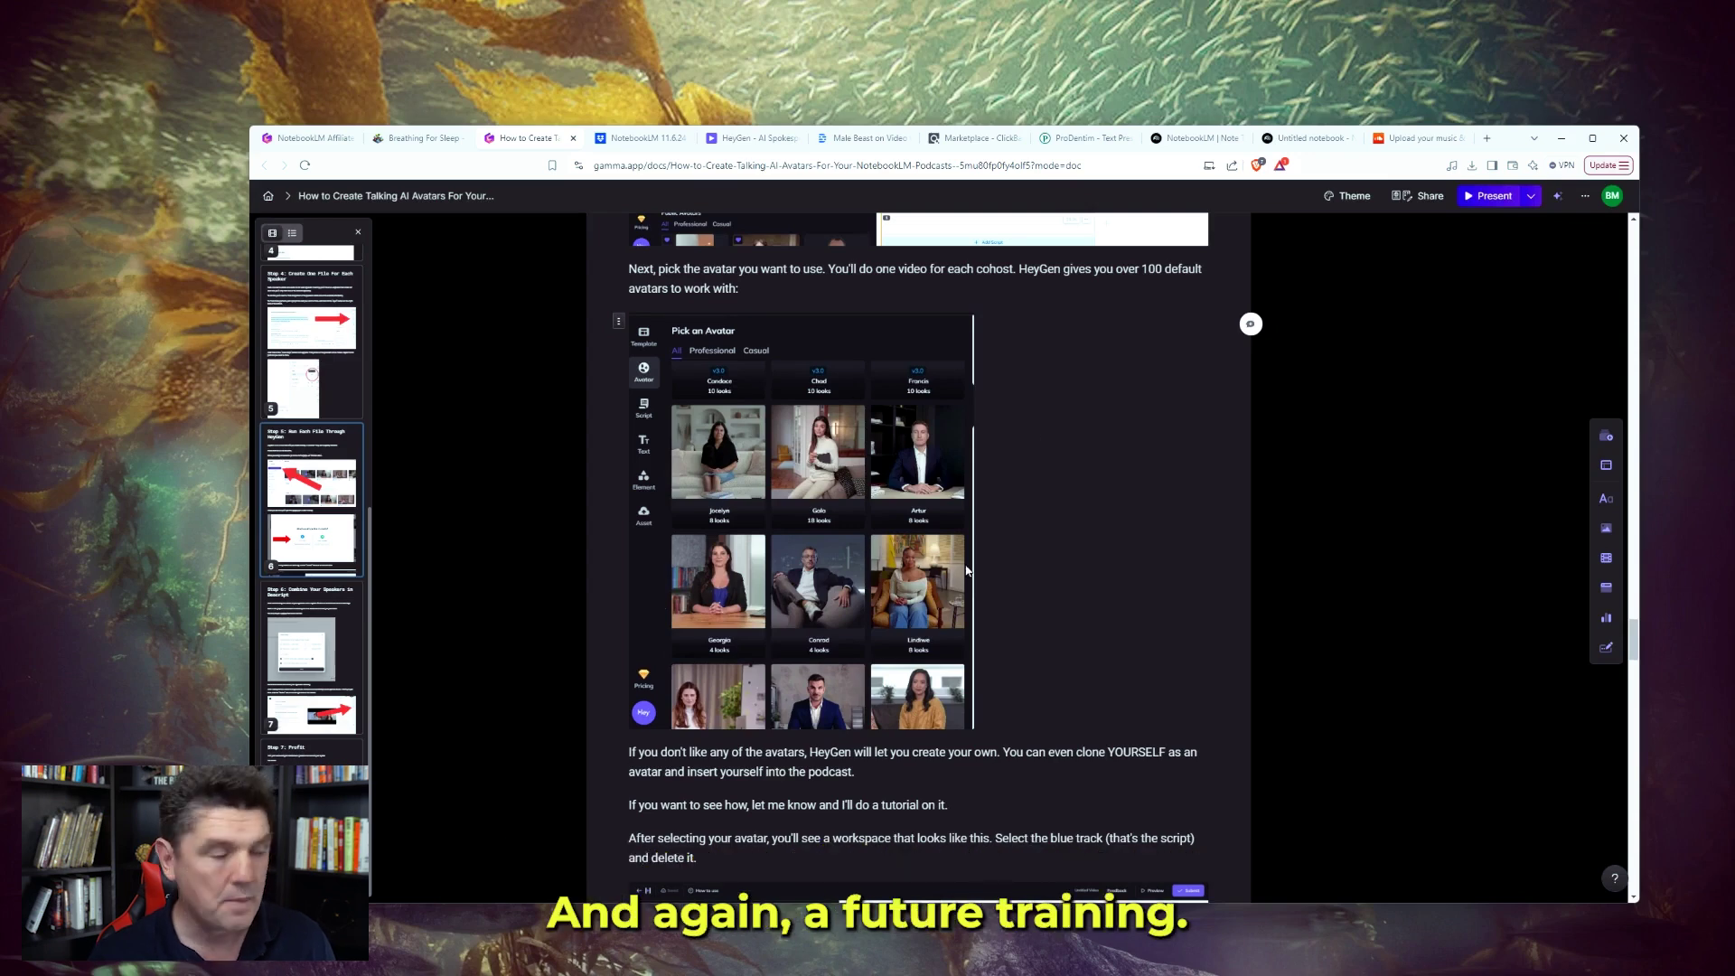
pyautogui.scroll(-2, 967, 569)
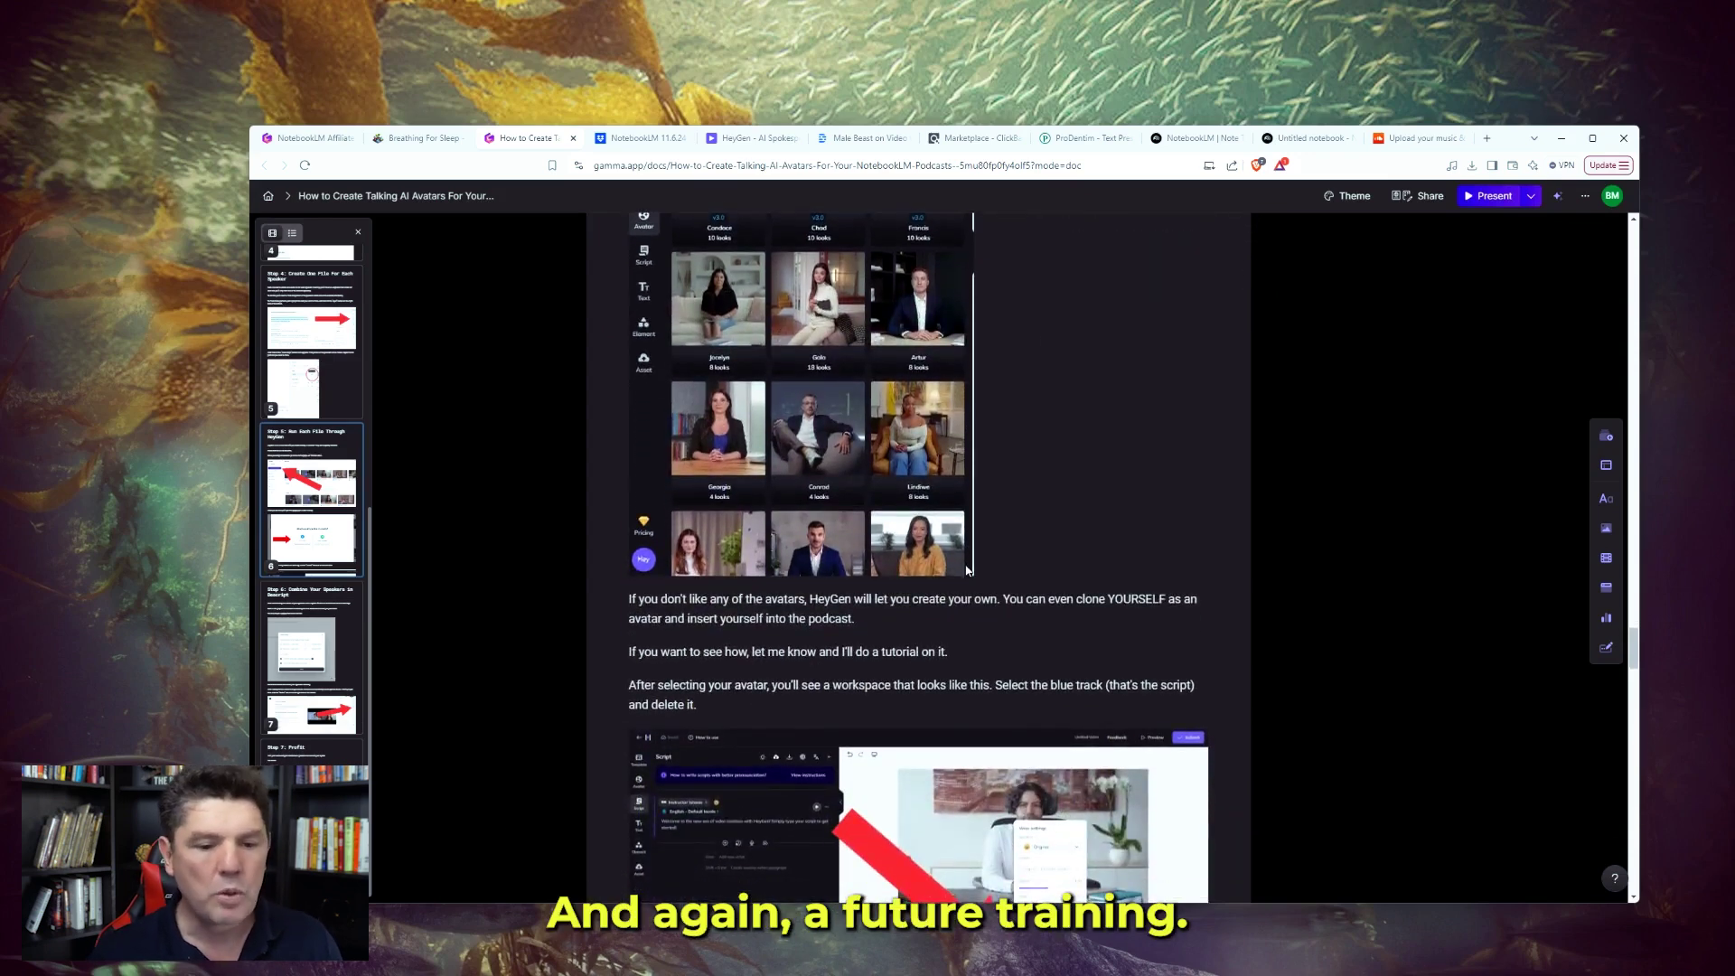
pyautogui.scroll(-1, 966, 569)
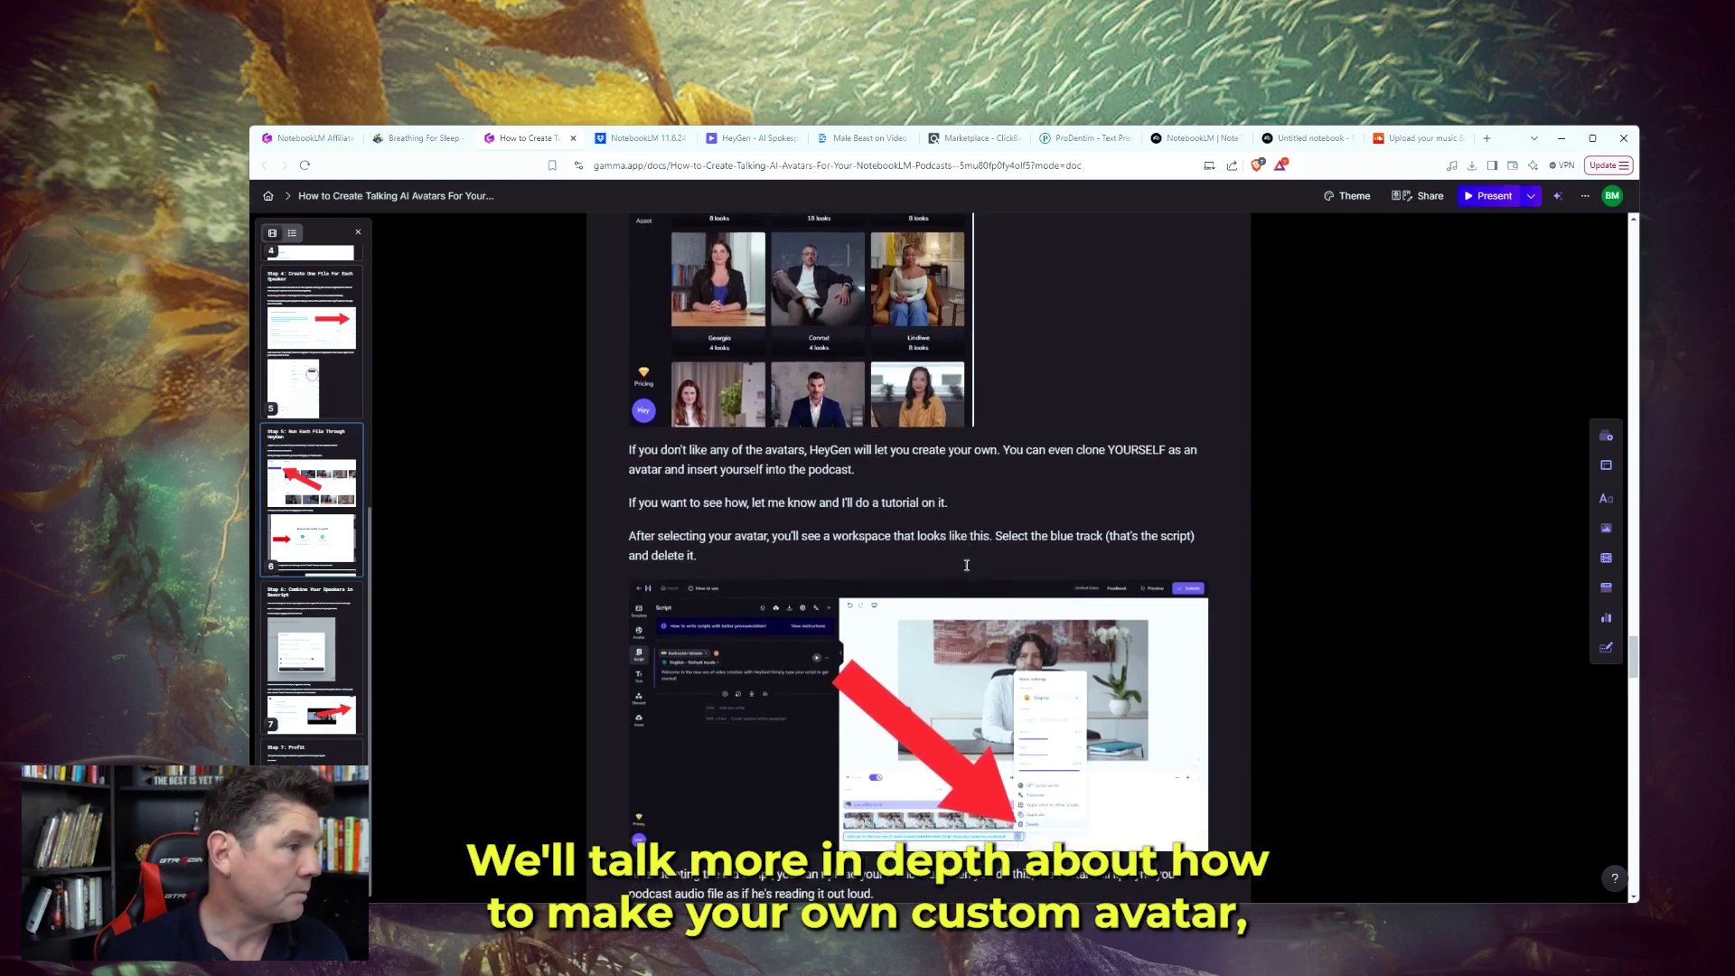
pyautogui.scroll(1, 958, 559)
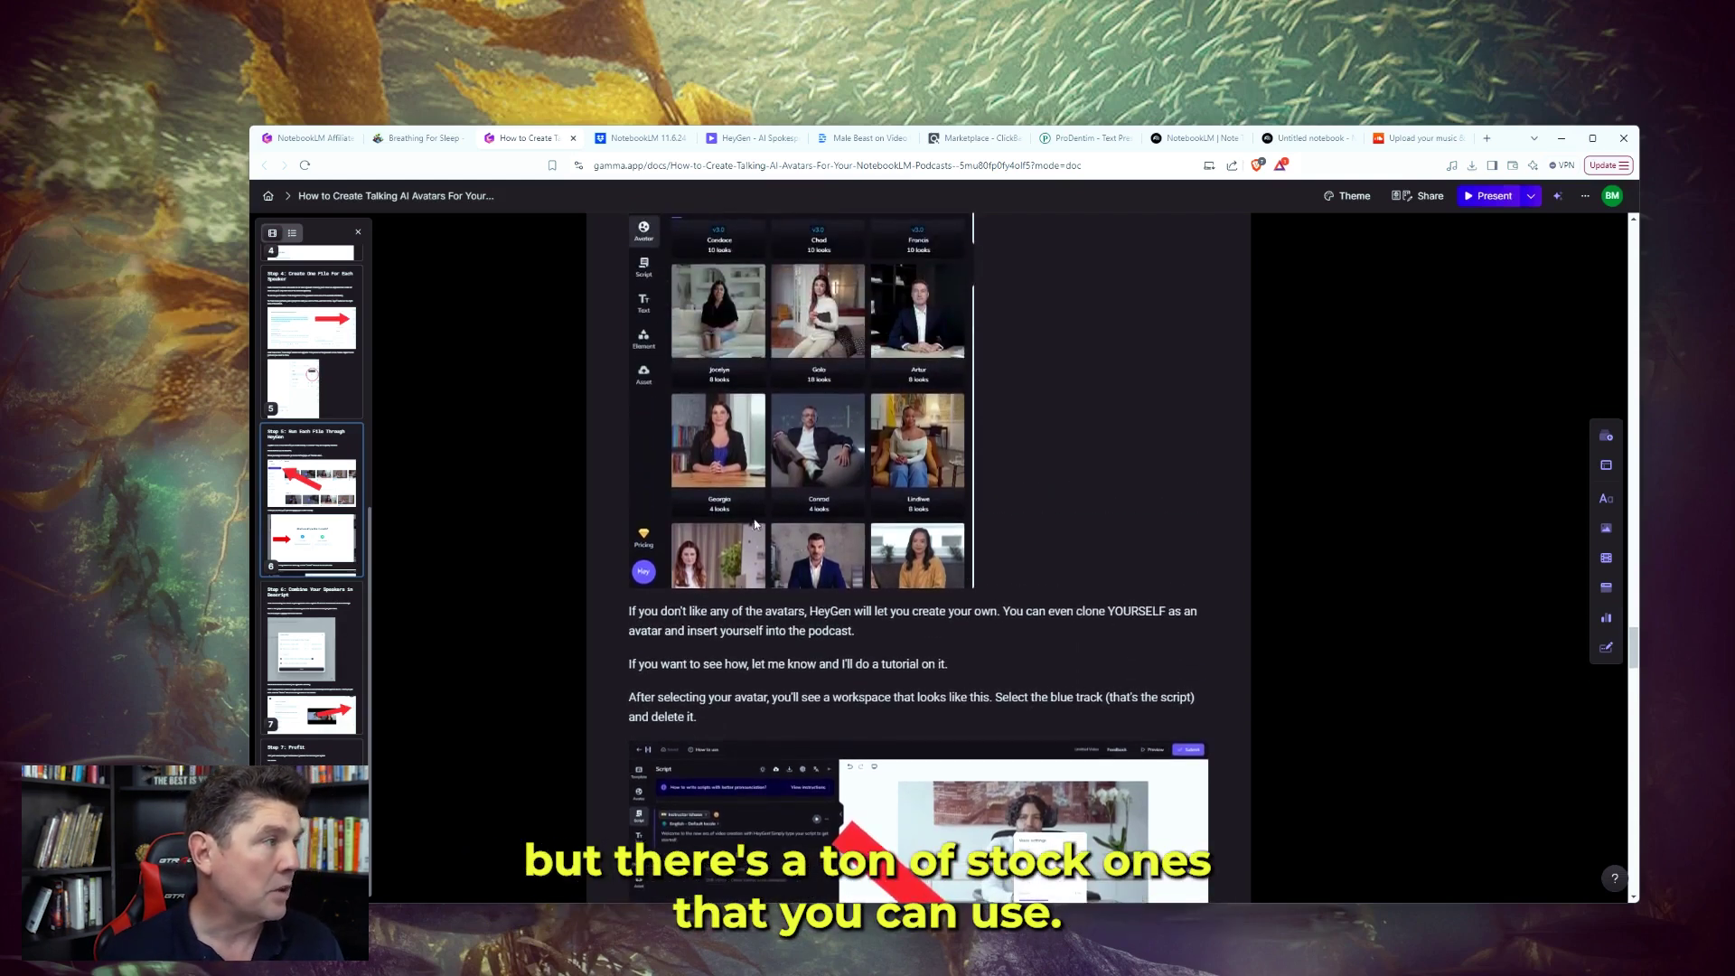
pyautogui.scroll(-3, 1010, 569)
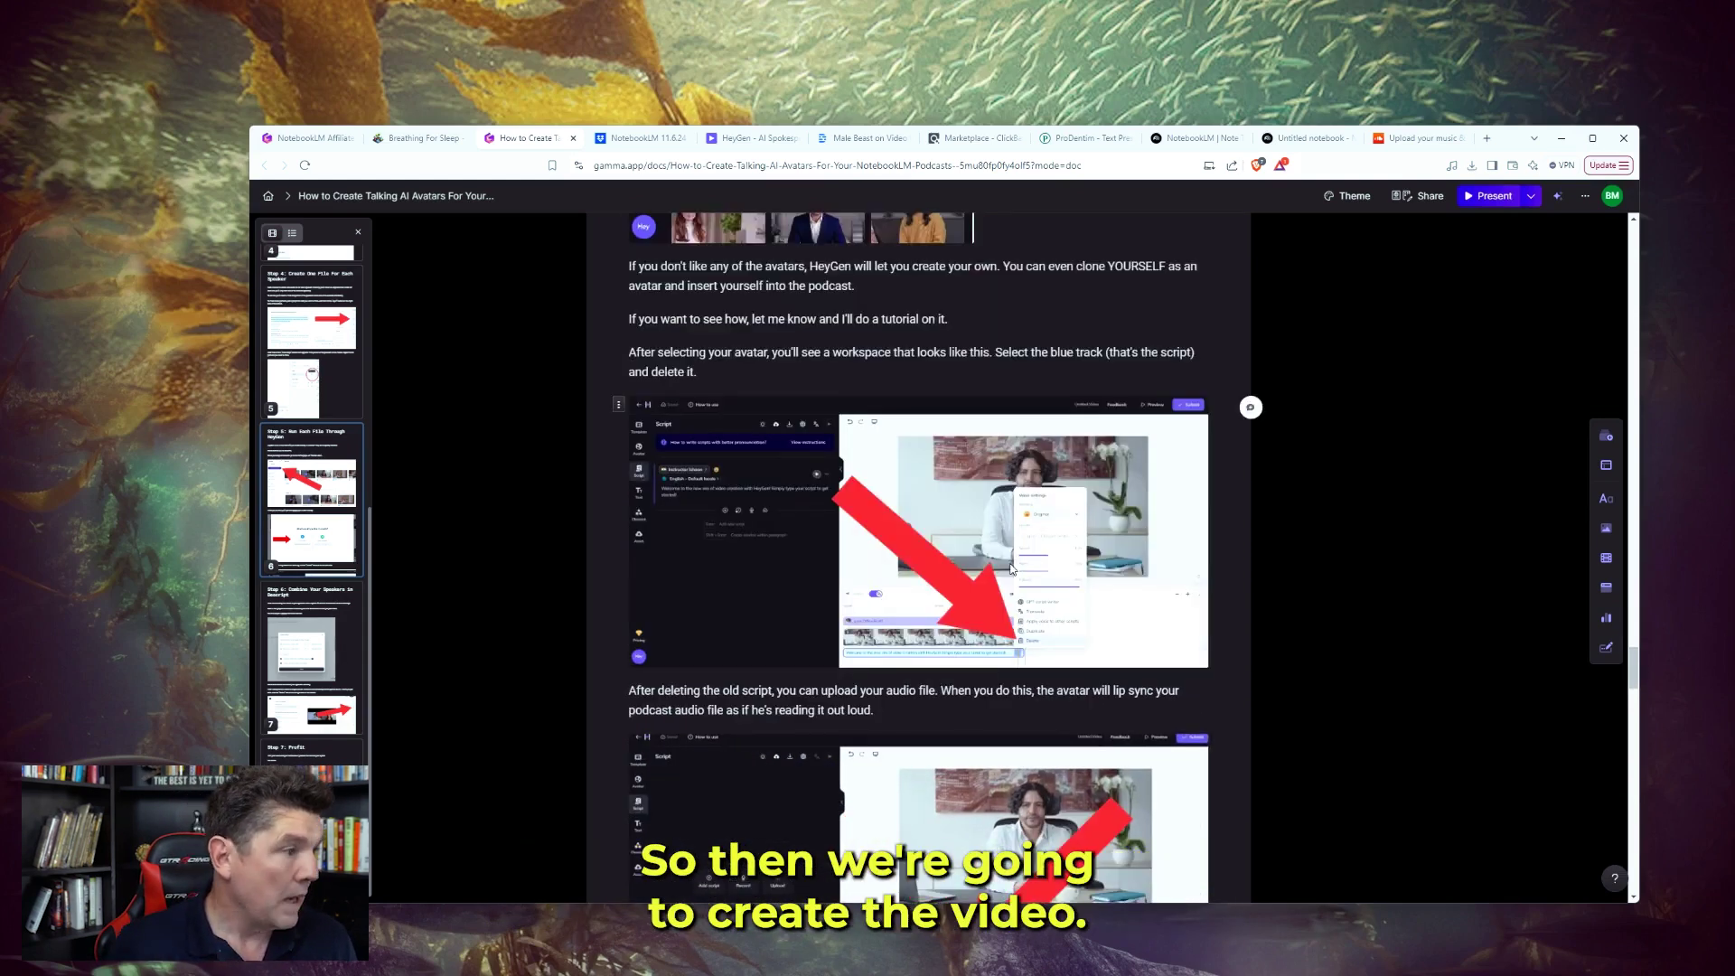
pyautogui.scroll(-2, 976, 516)
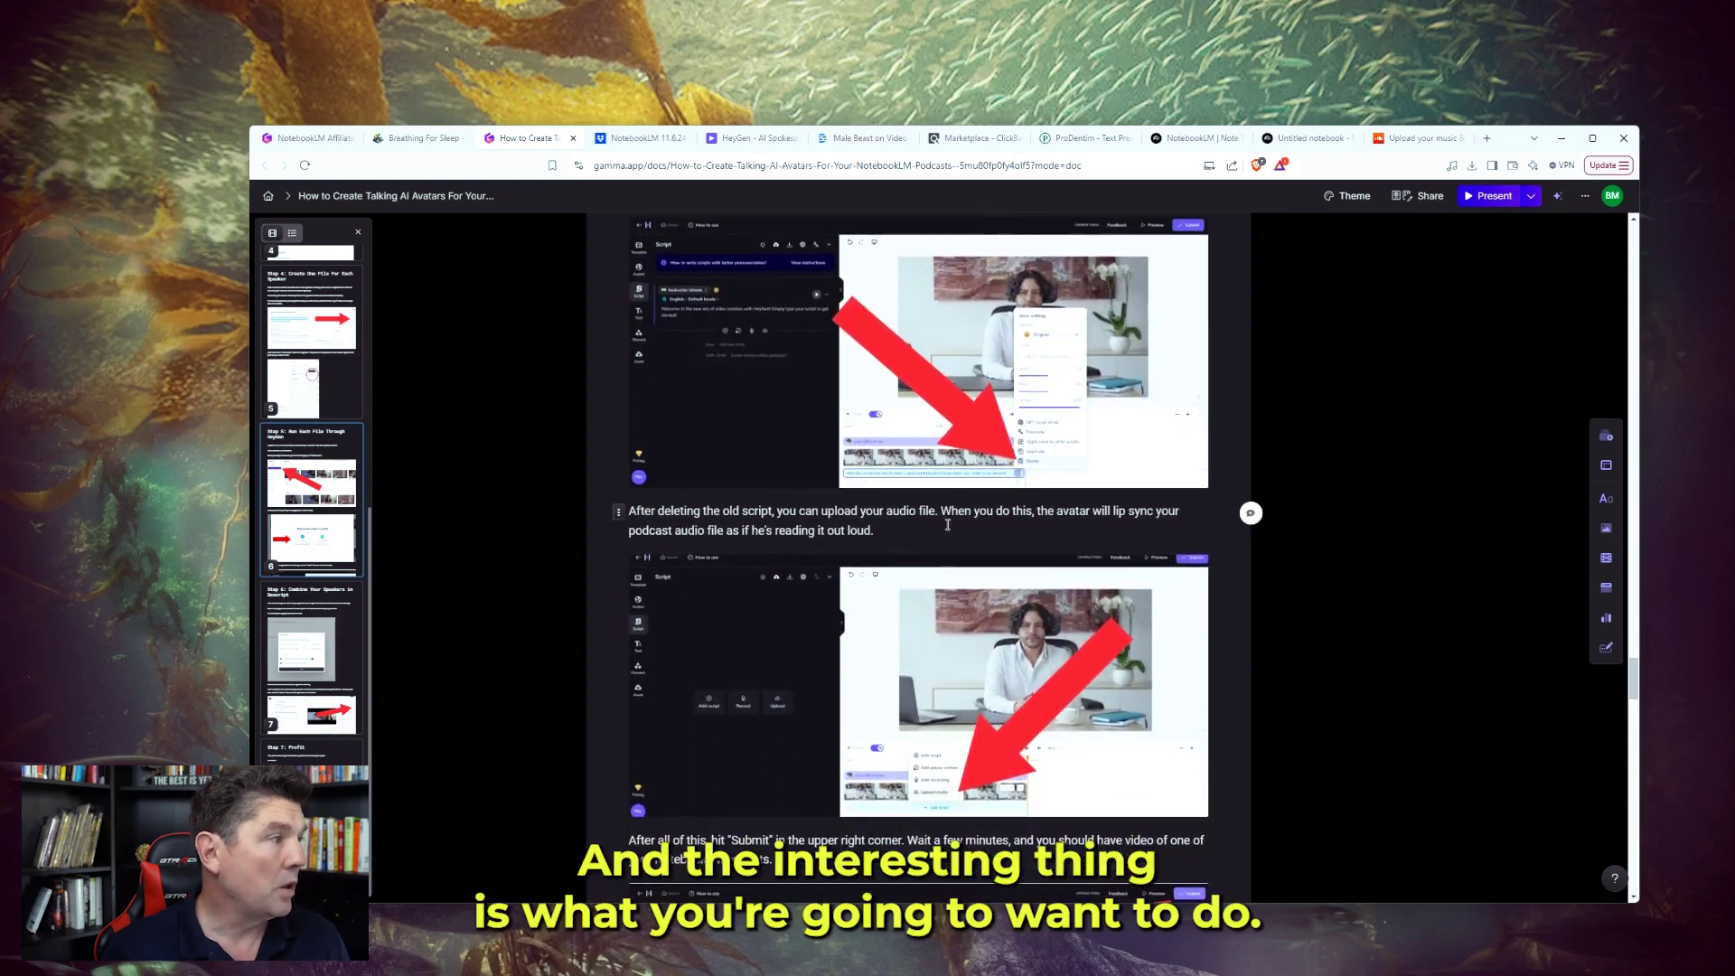
pyautogui.scroll(1, 1003, 511)
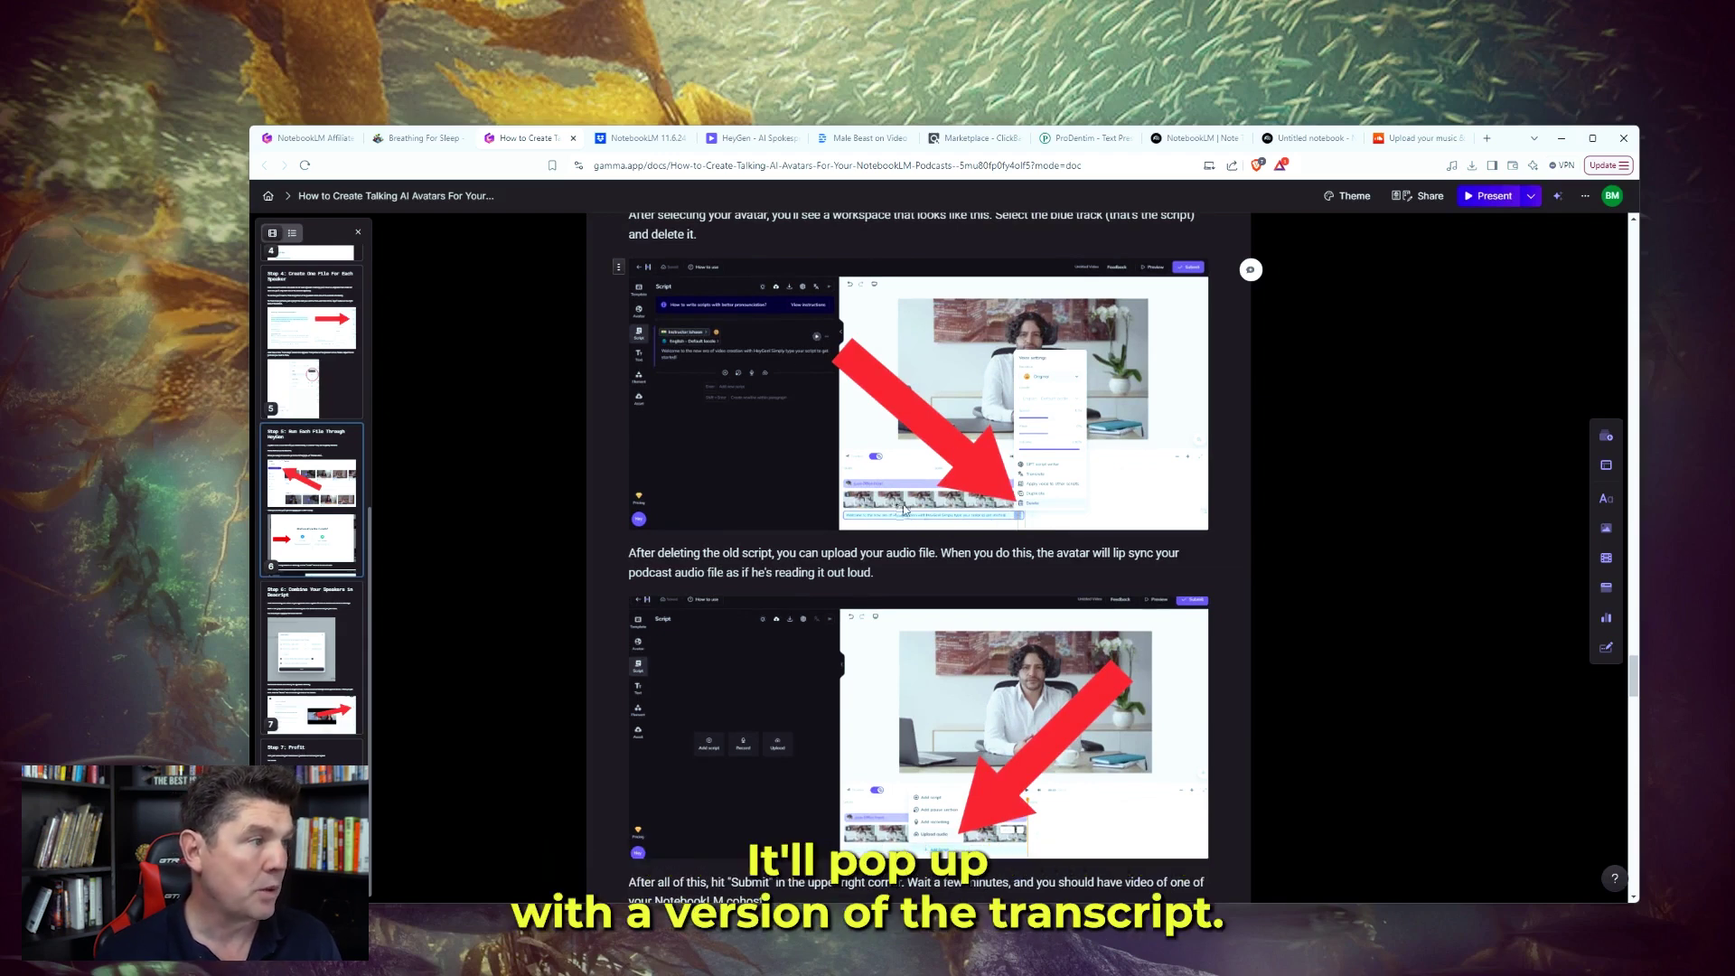
pyautogui.scroll(-1, 958, 542)
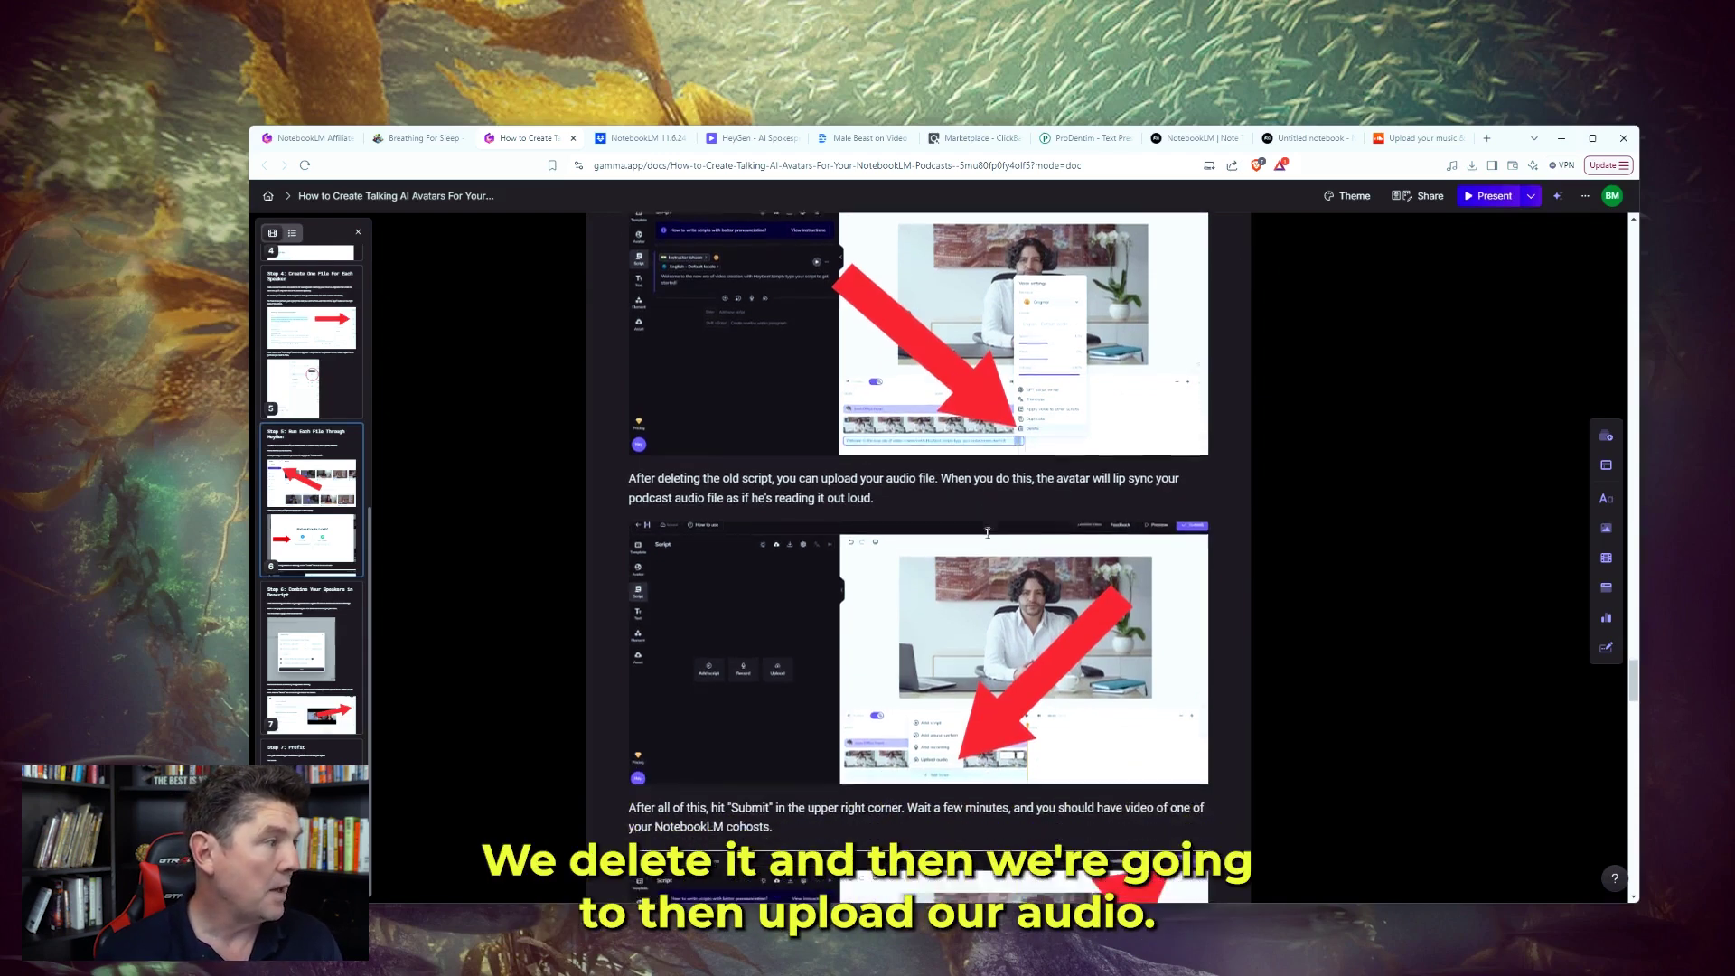
pyautogui.scroll(-2, 976, 617)
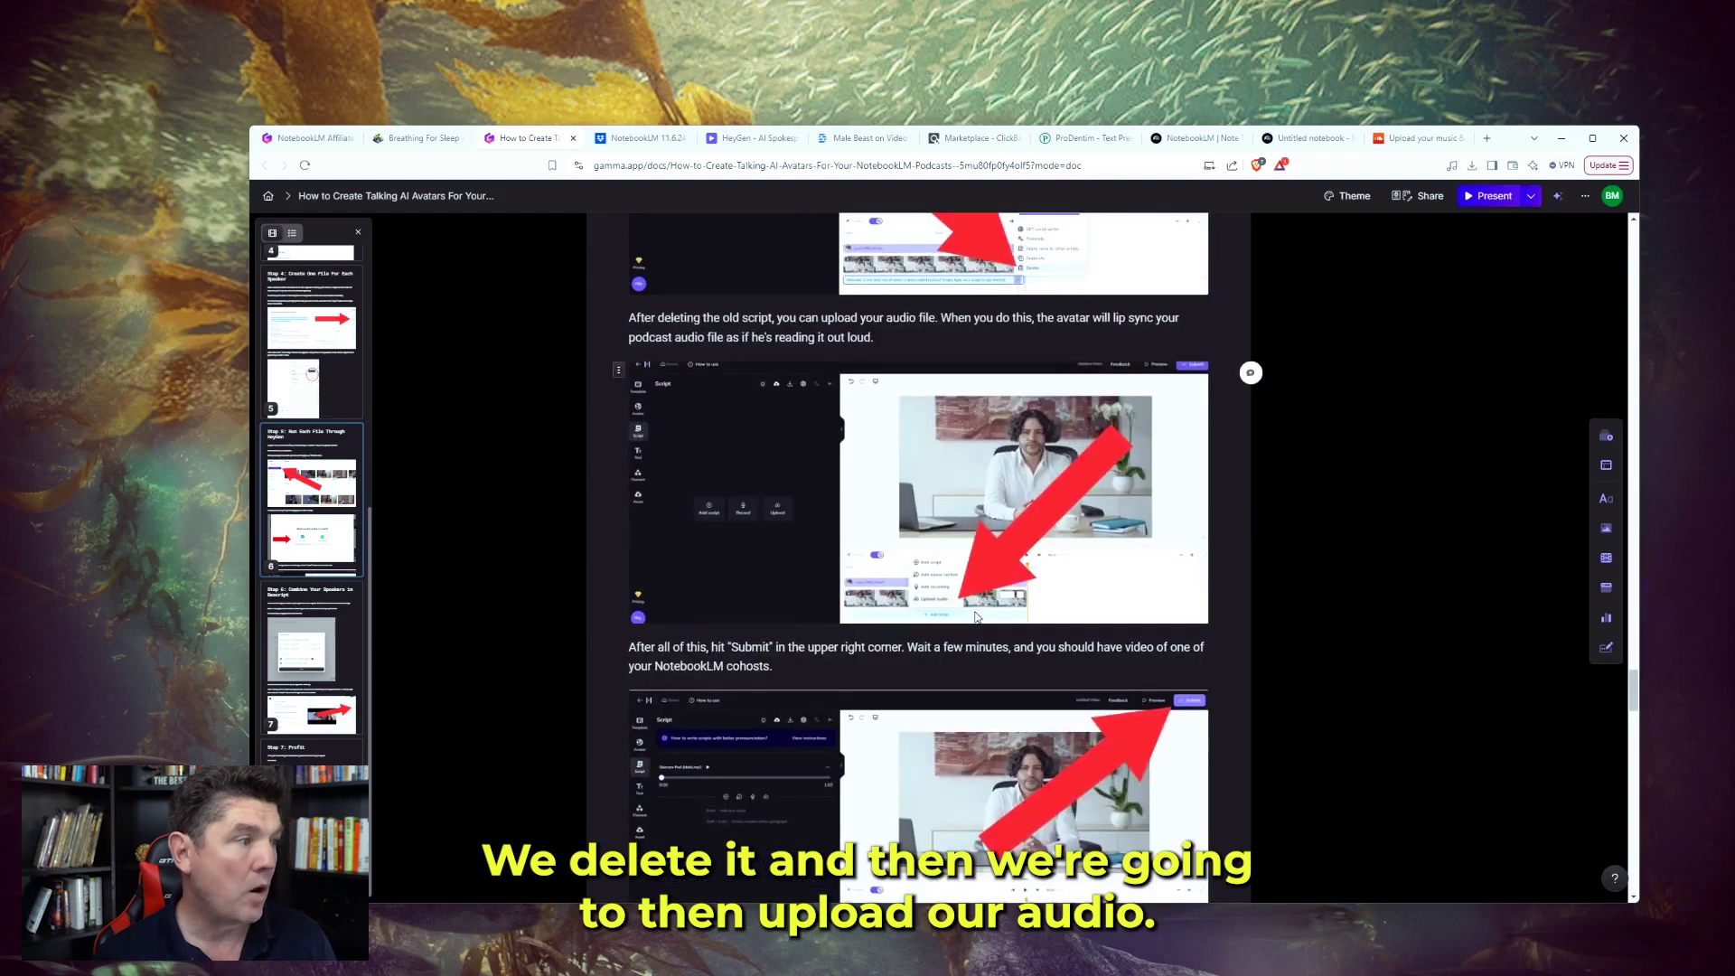
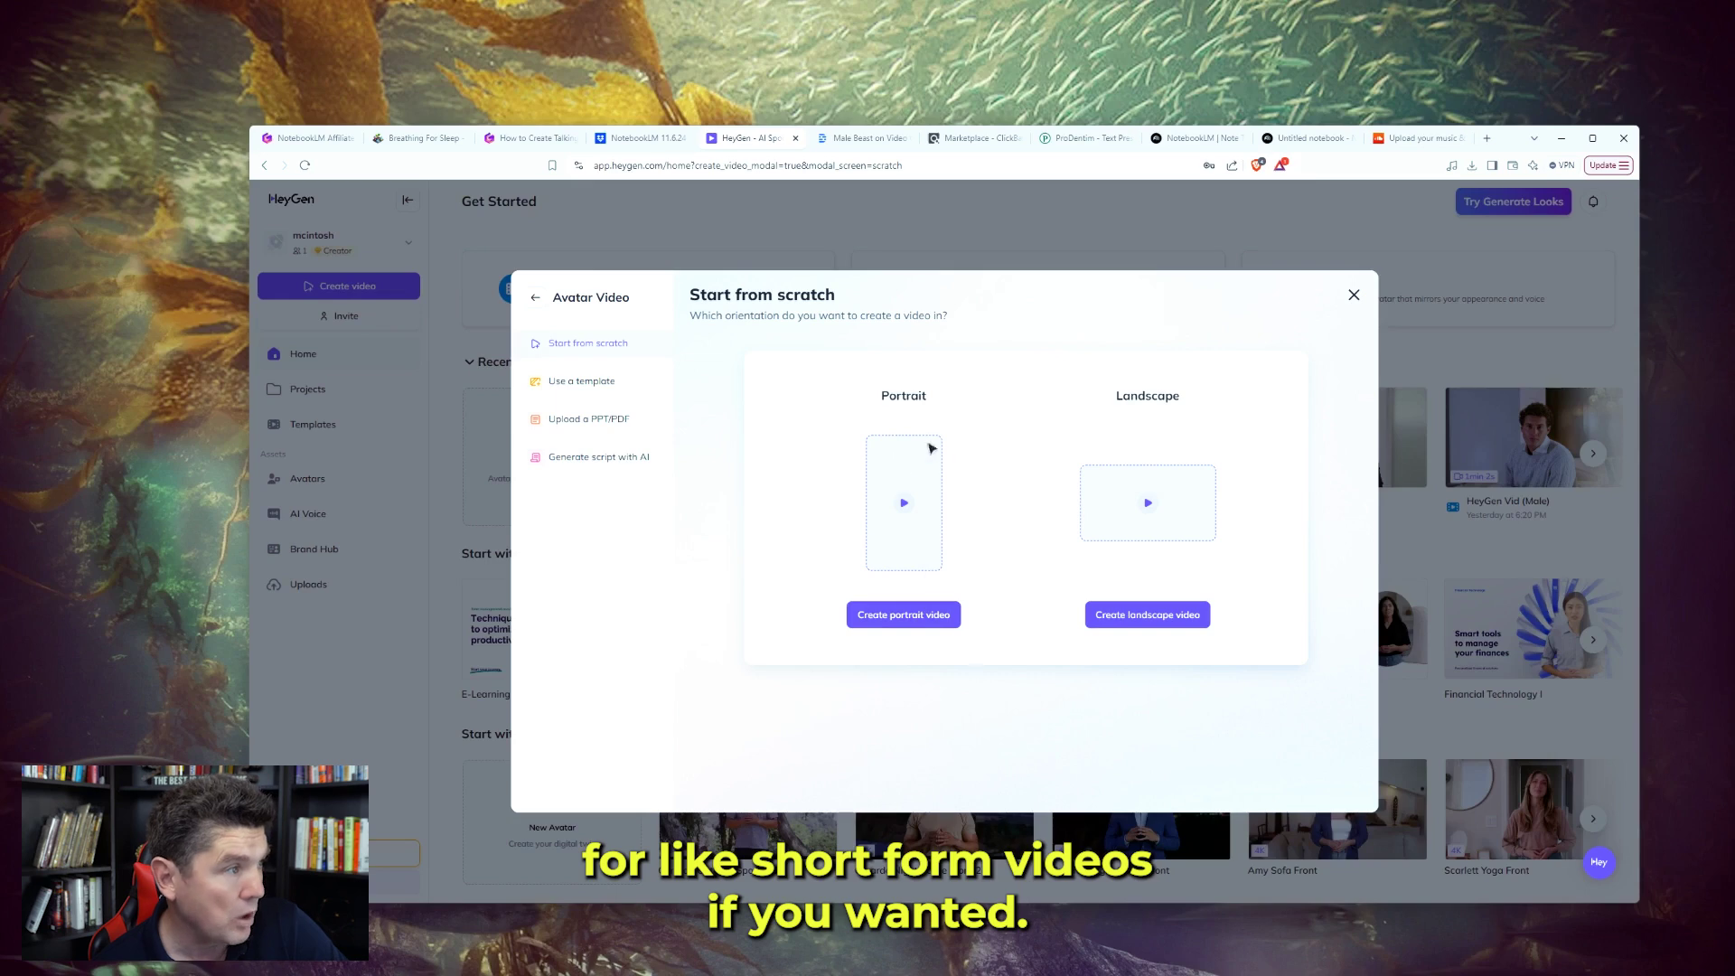
# Create a landscape video with the Berat avatar in HeyGen and delete its default script from the timeline.
pyautogui.click(1172, 612)
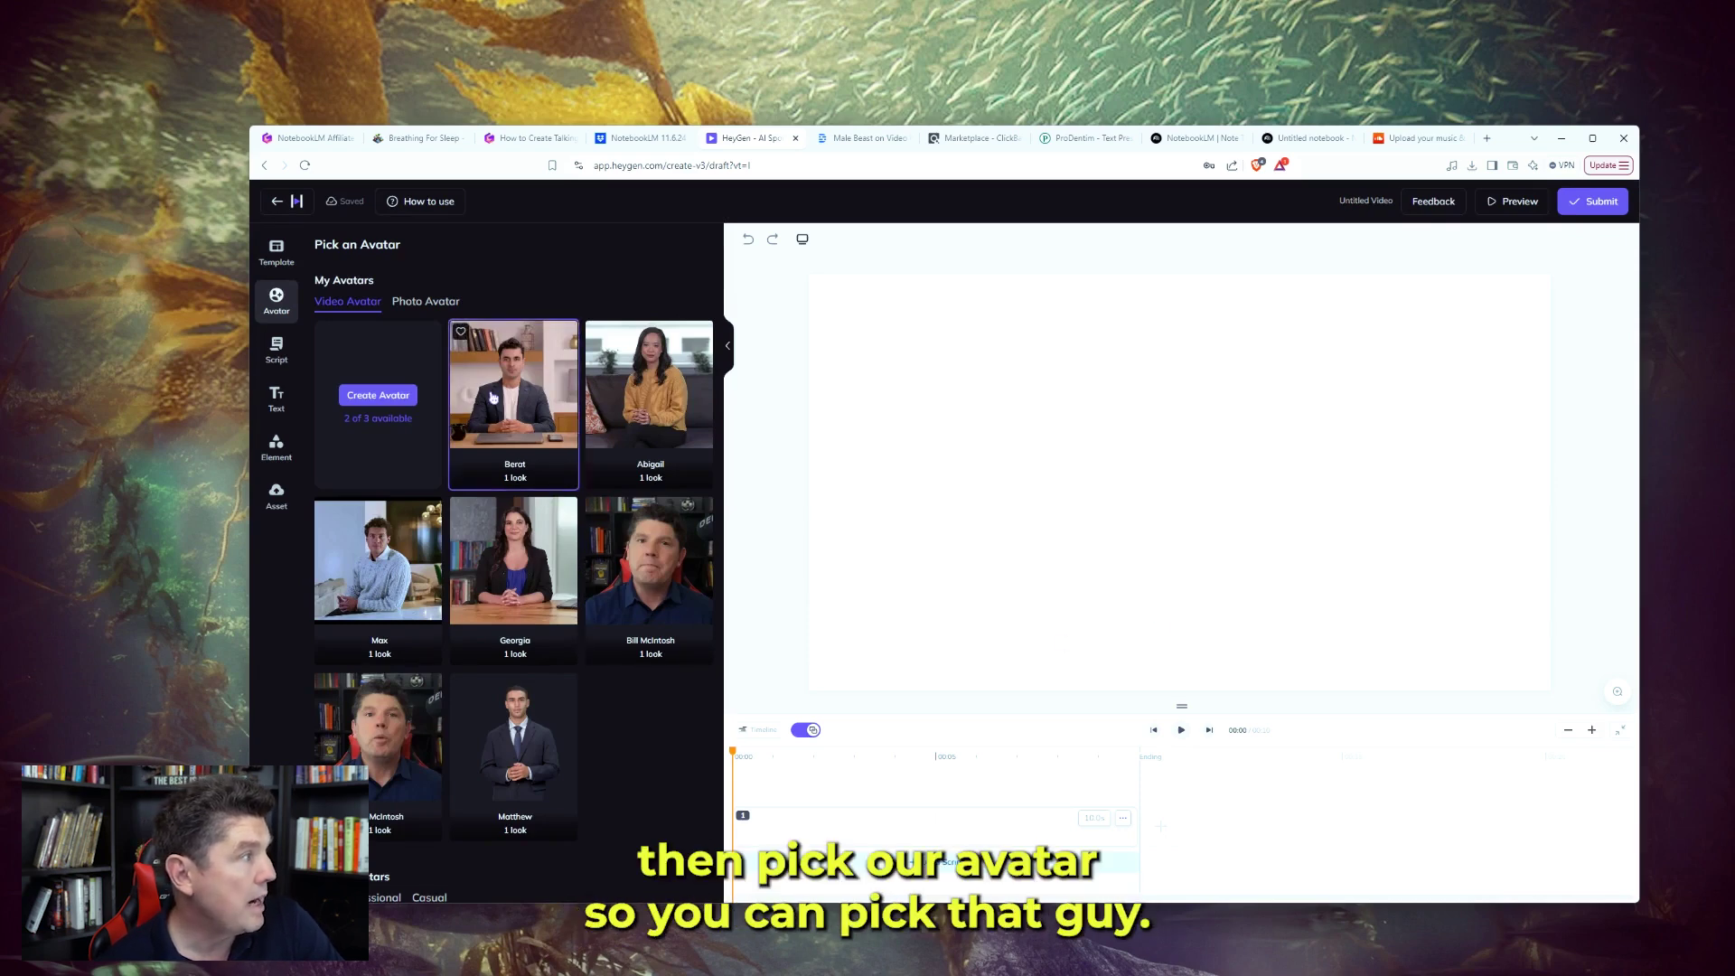
pyautogui.click(521, 381)
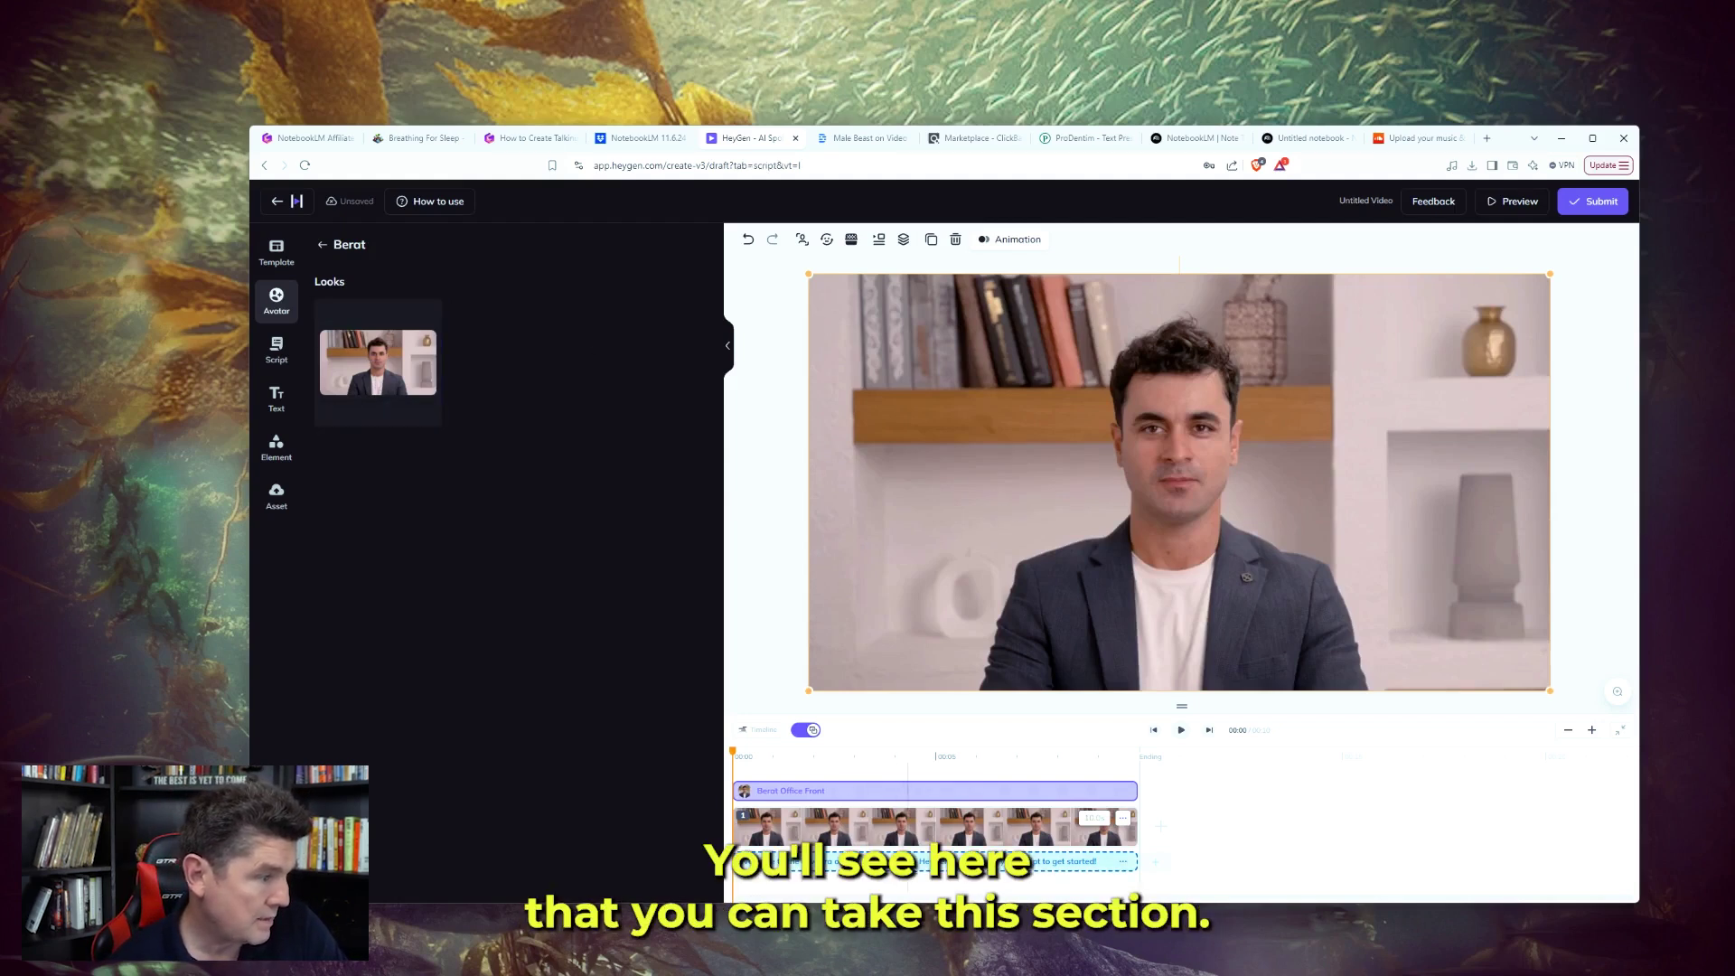
pyautogui.click(908, 861)
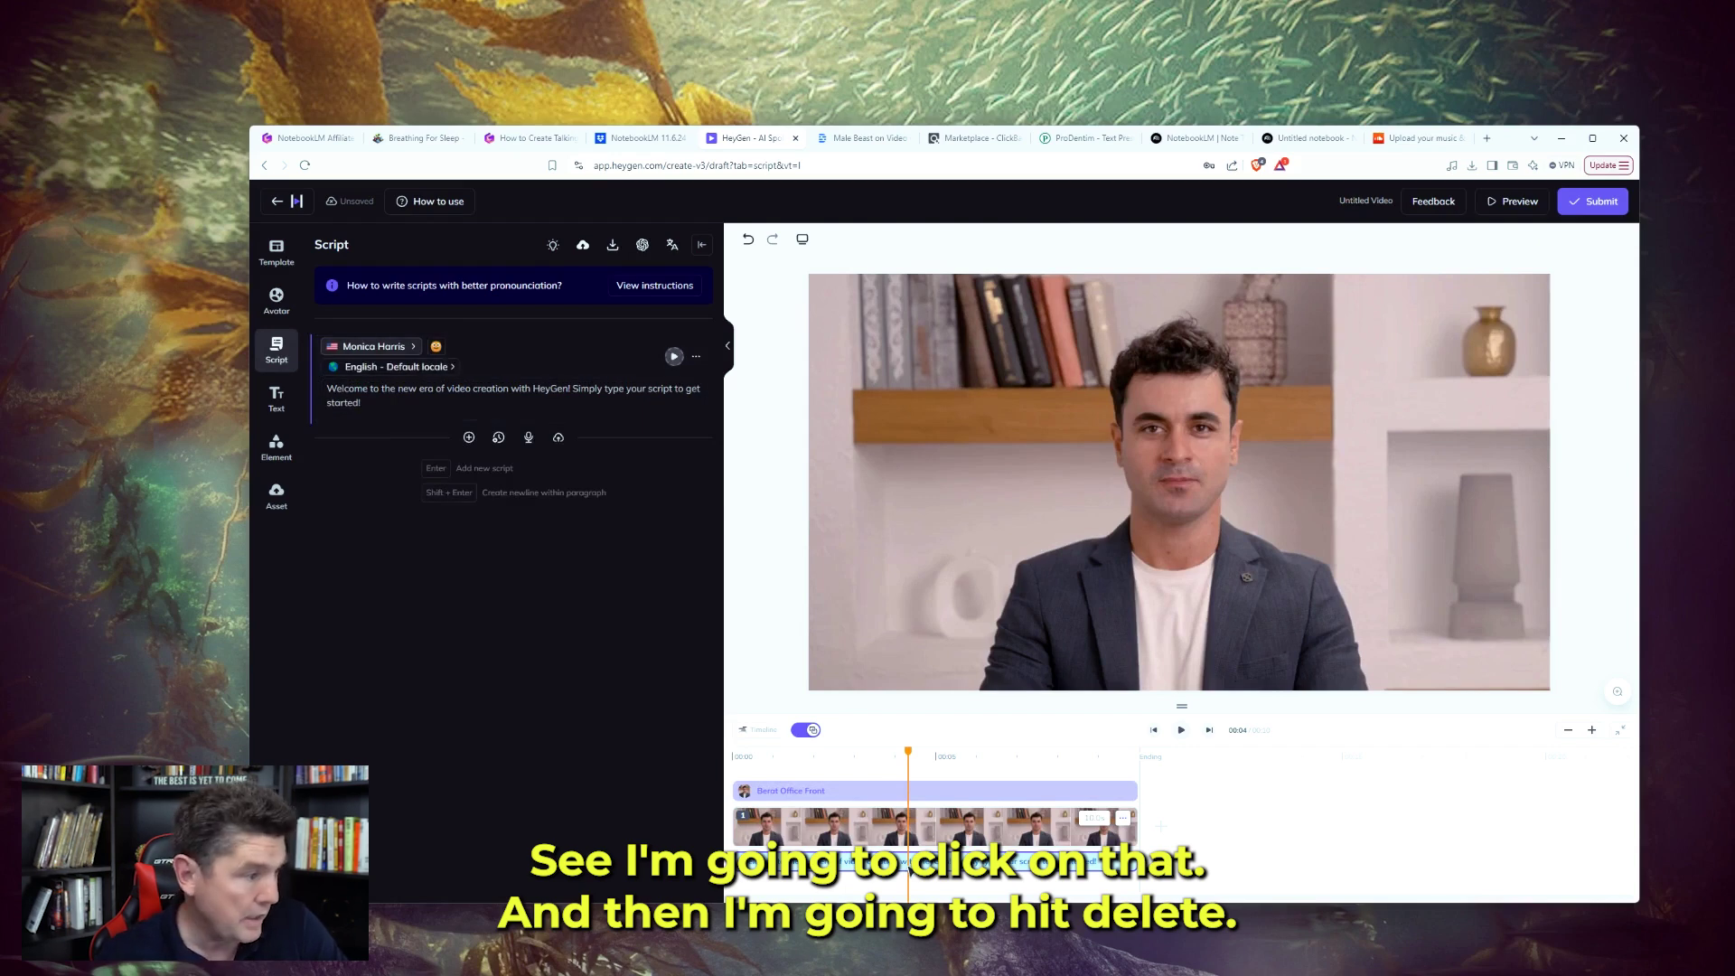
pyautogui.press('Delete')
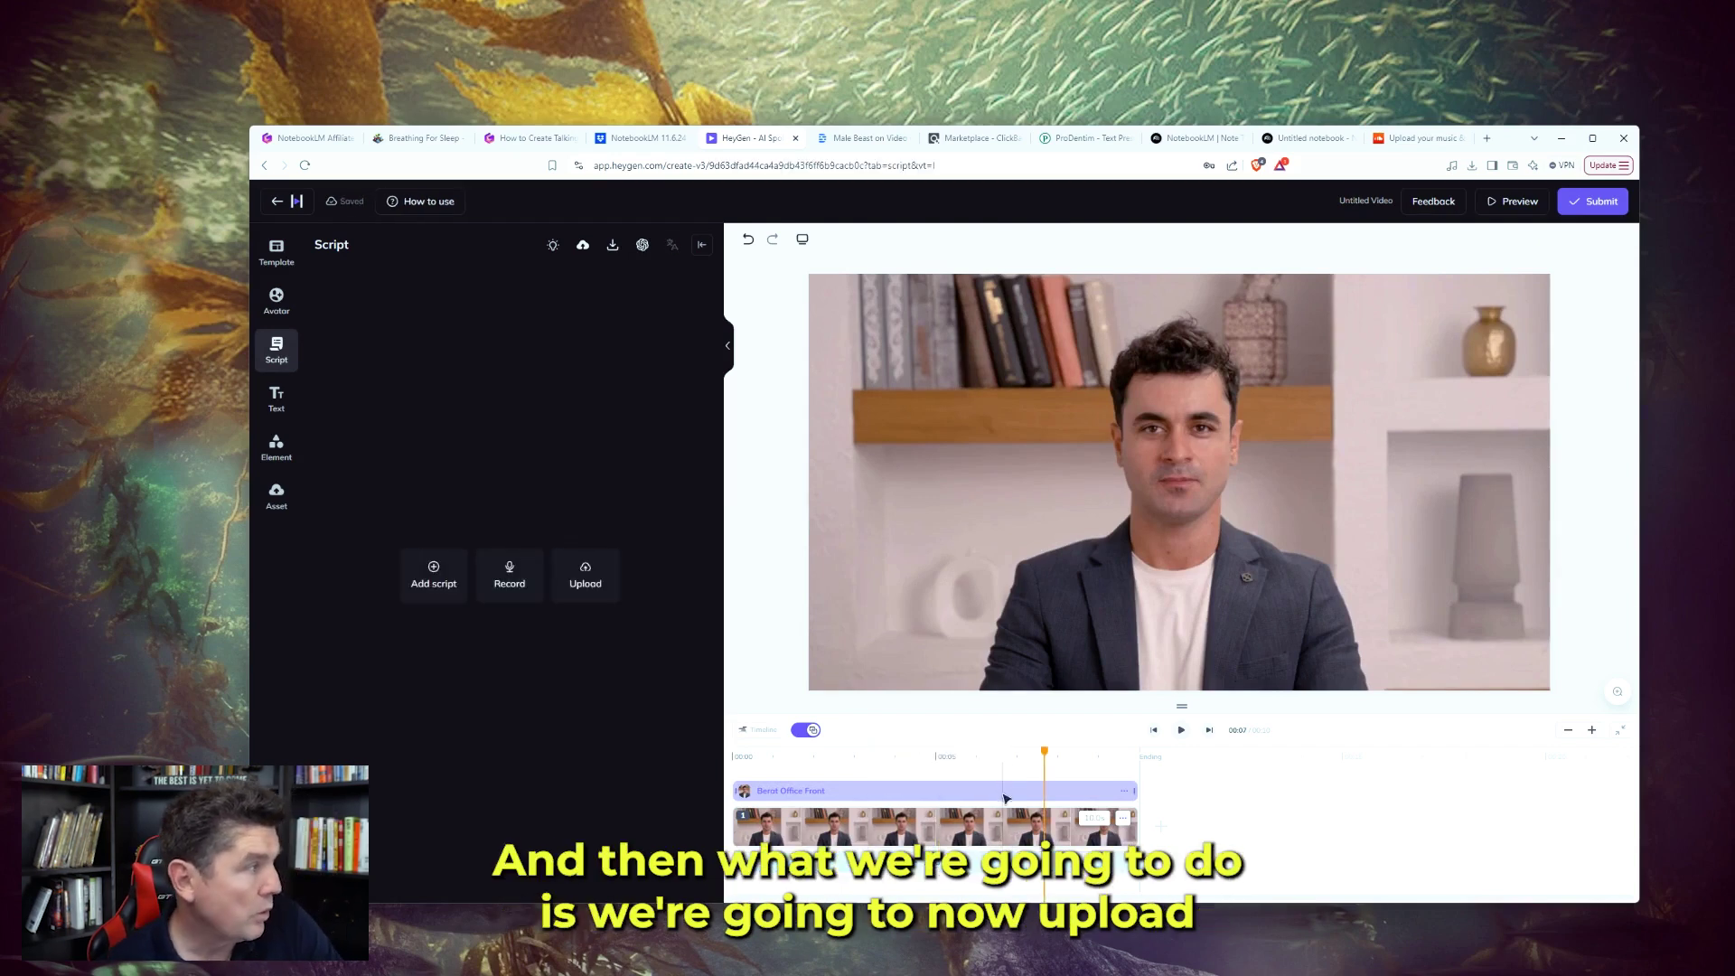
# Upload the local audio file Skincare Pod (Male) from Downloads as the avatar's script.
pyautogui.click(583, 586)
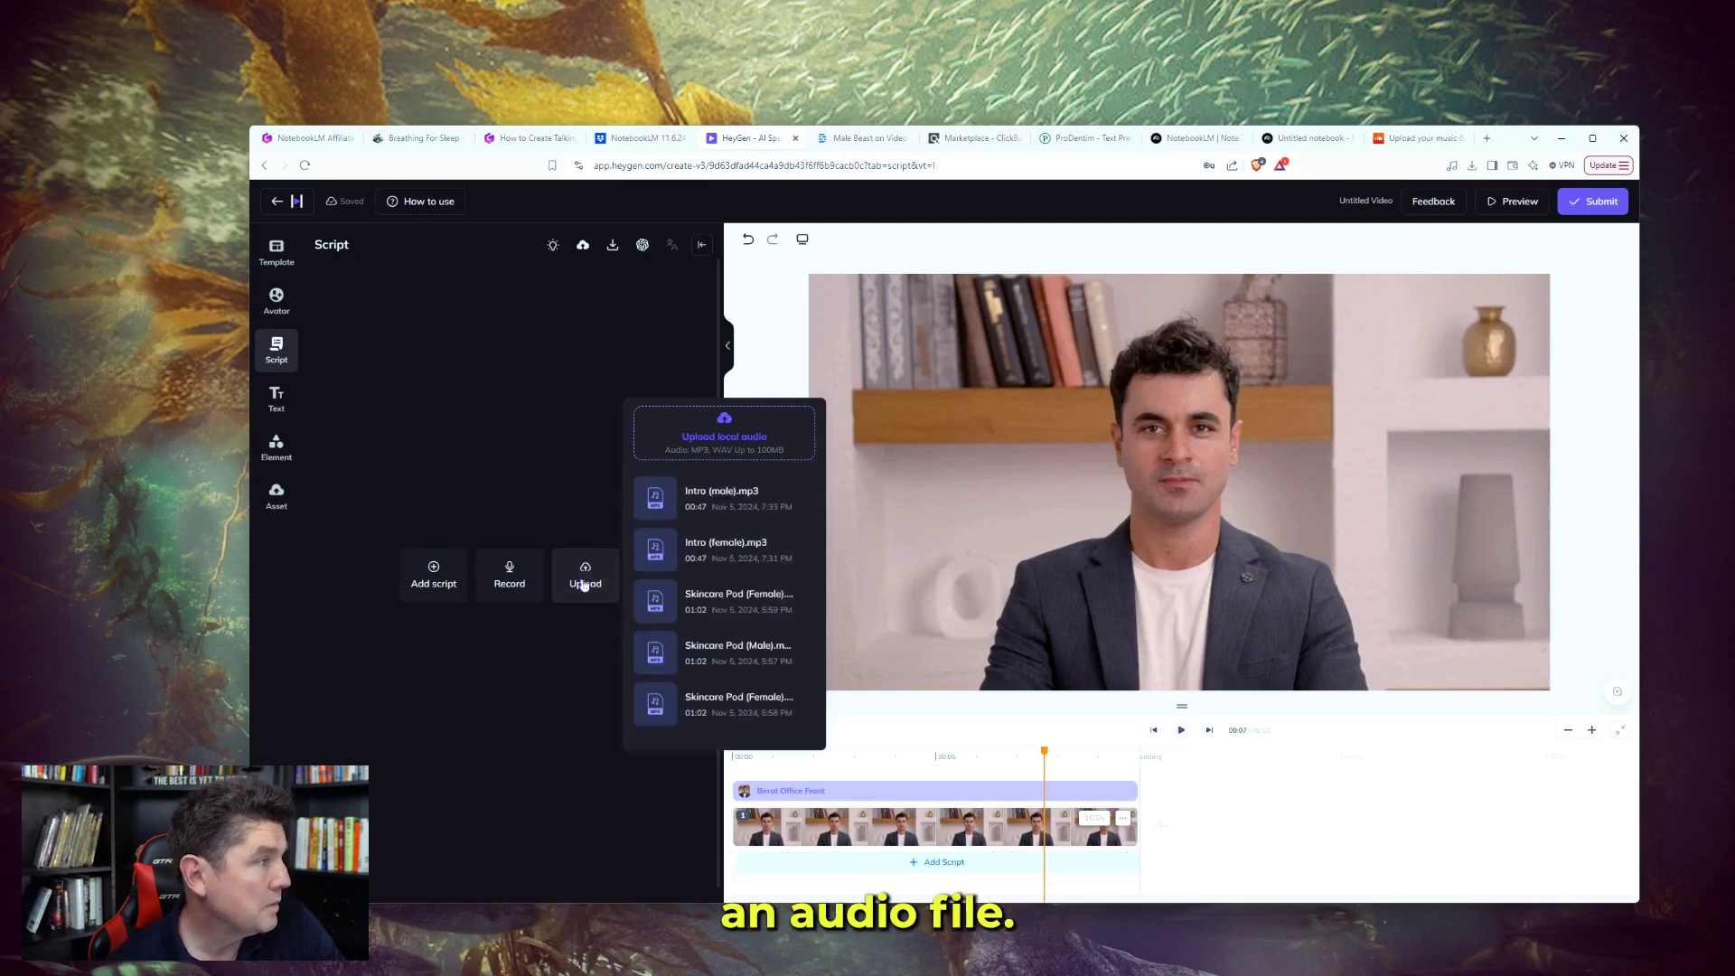
pyautogui.click(729, 439)
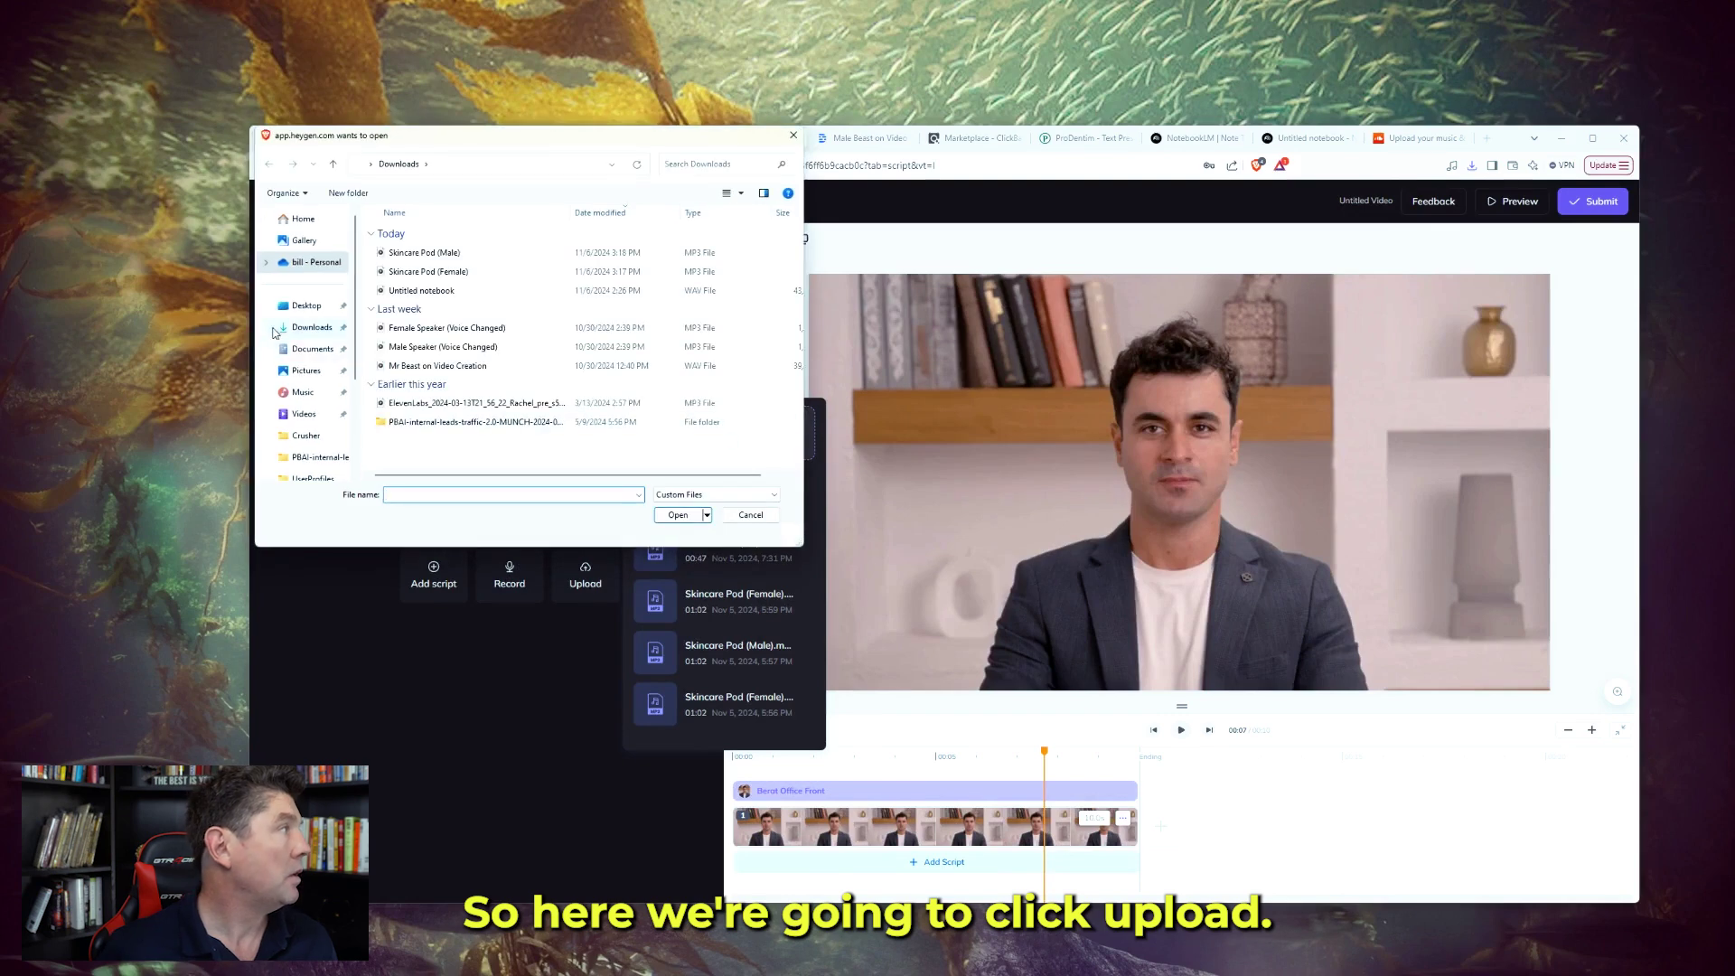
pyautogui.click(443, 256)
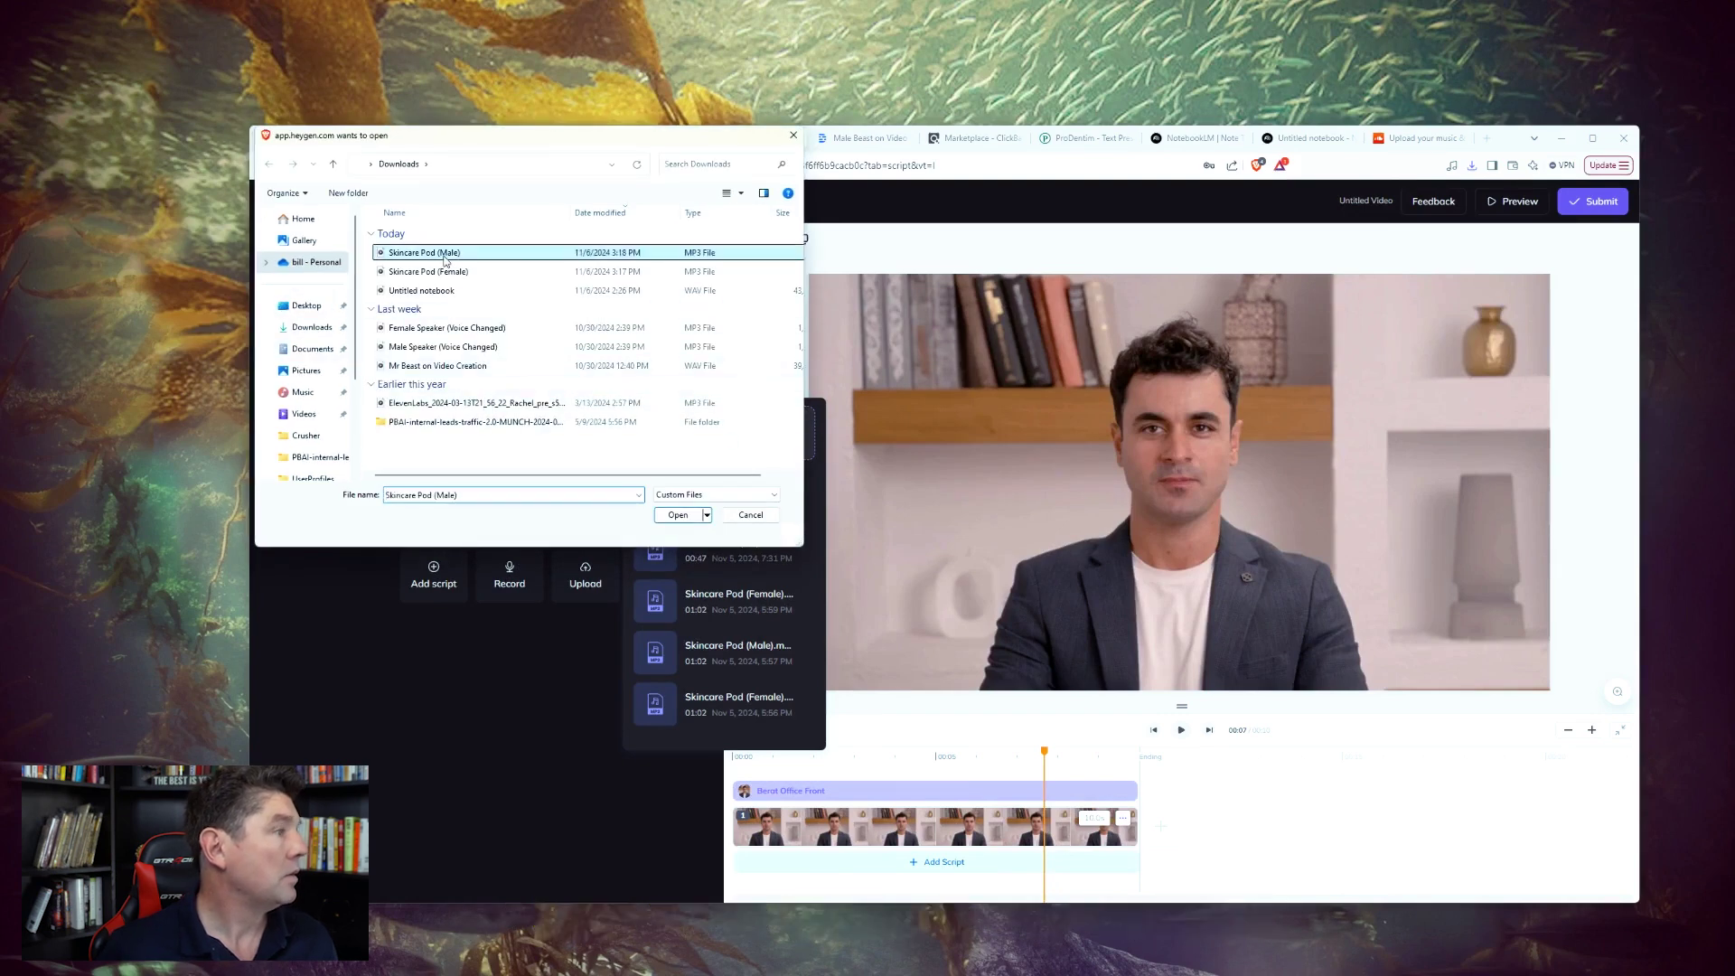
pyautogui.click(673, 516)
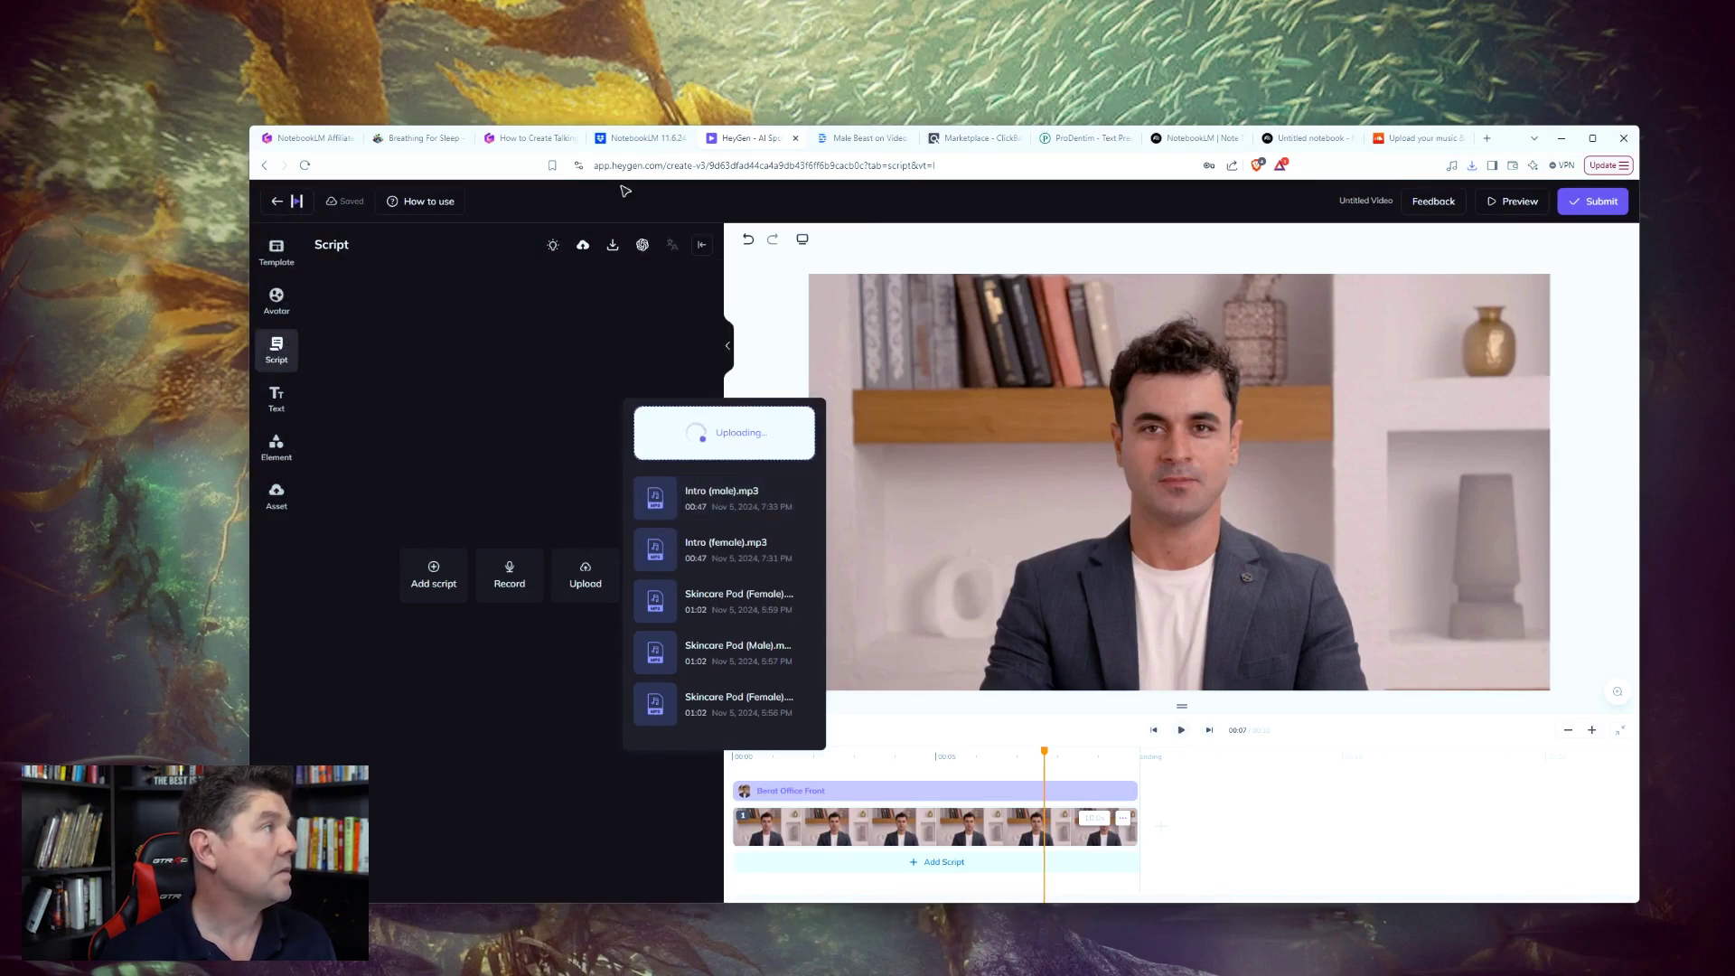
# Switch to the Gamma guide and review the instructions on submitting the video and repeating for both speakers.
pyautogui.click(509, 145)
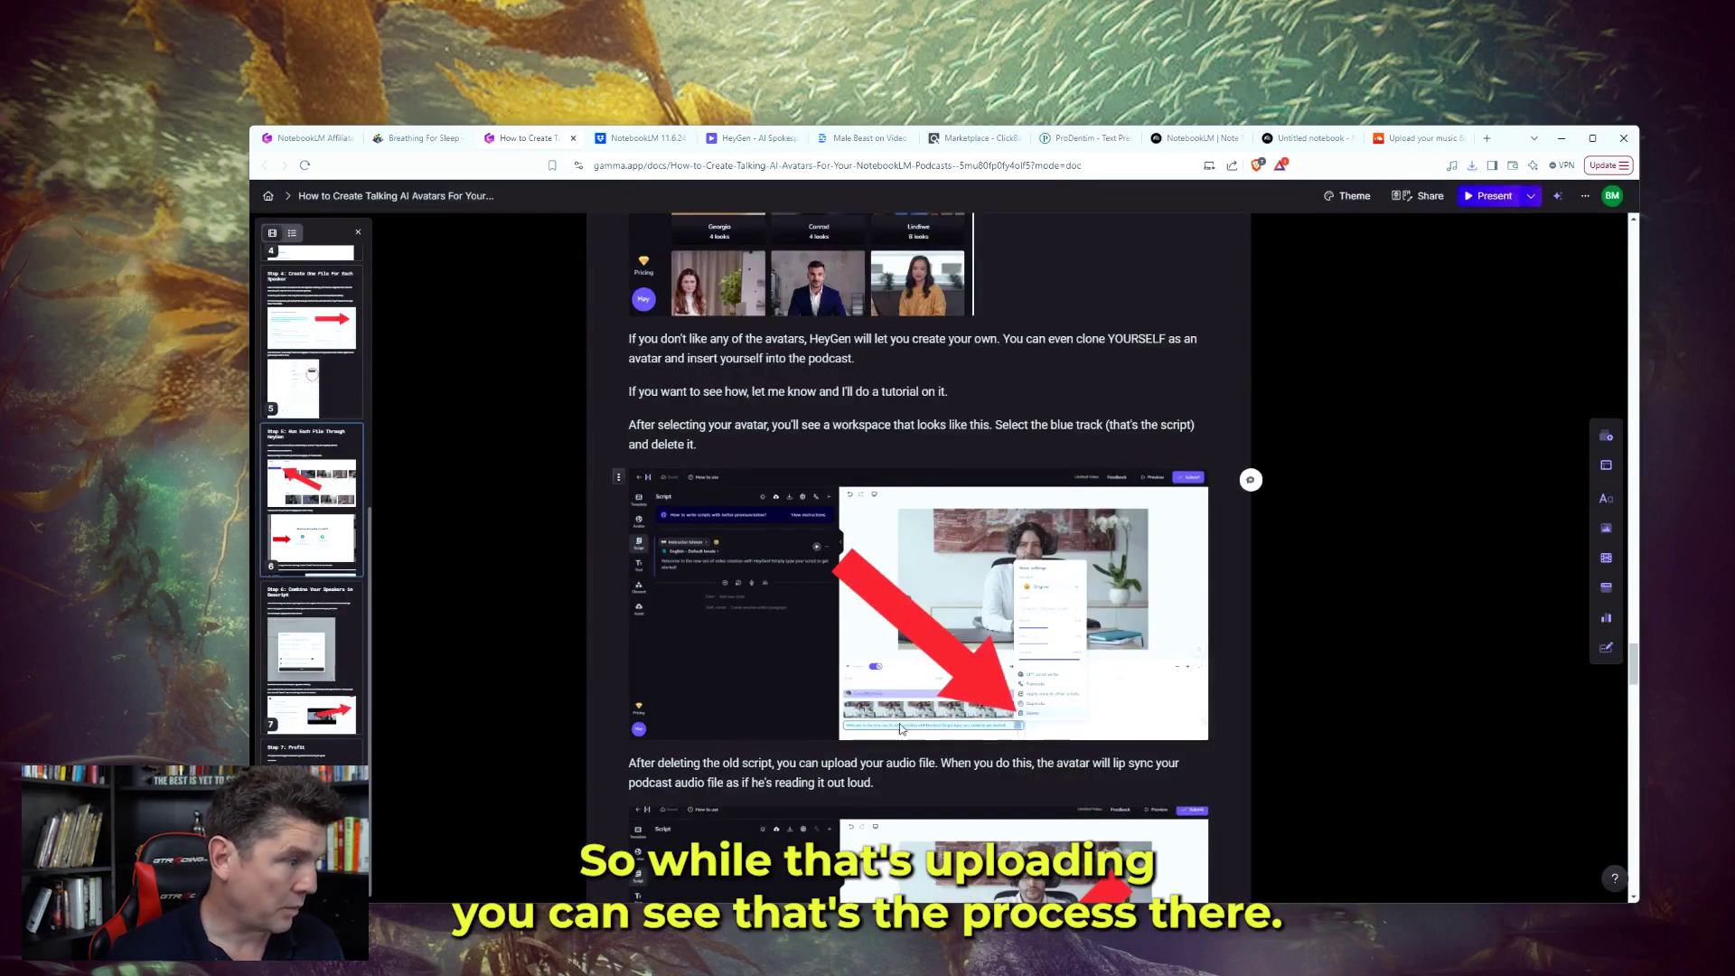
pyautogui.scroll(-2, 932, 734)
pyautogui.scroll(-2, 932, 734)
pyautogui.scroll(-3, 932, 741)
pyautogui.scroll(-2, 933, 750)
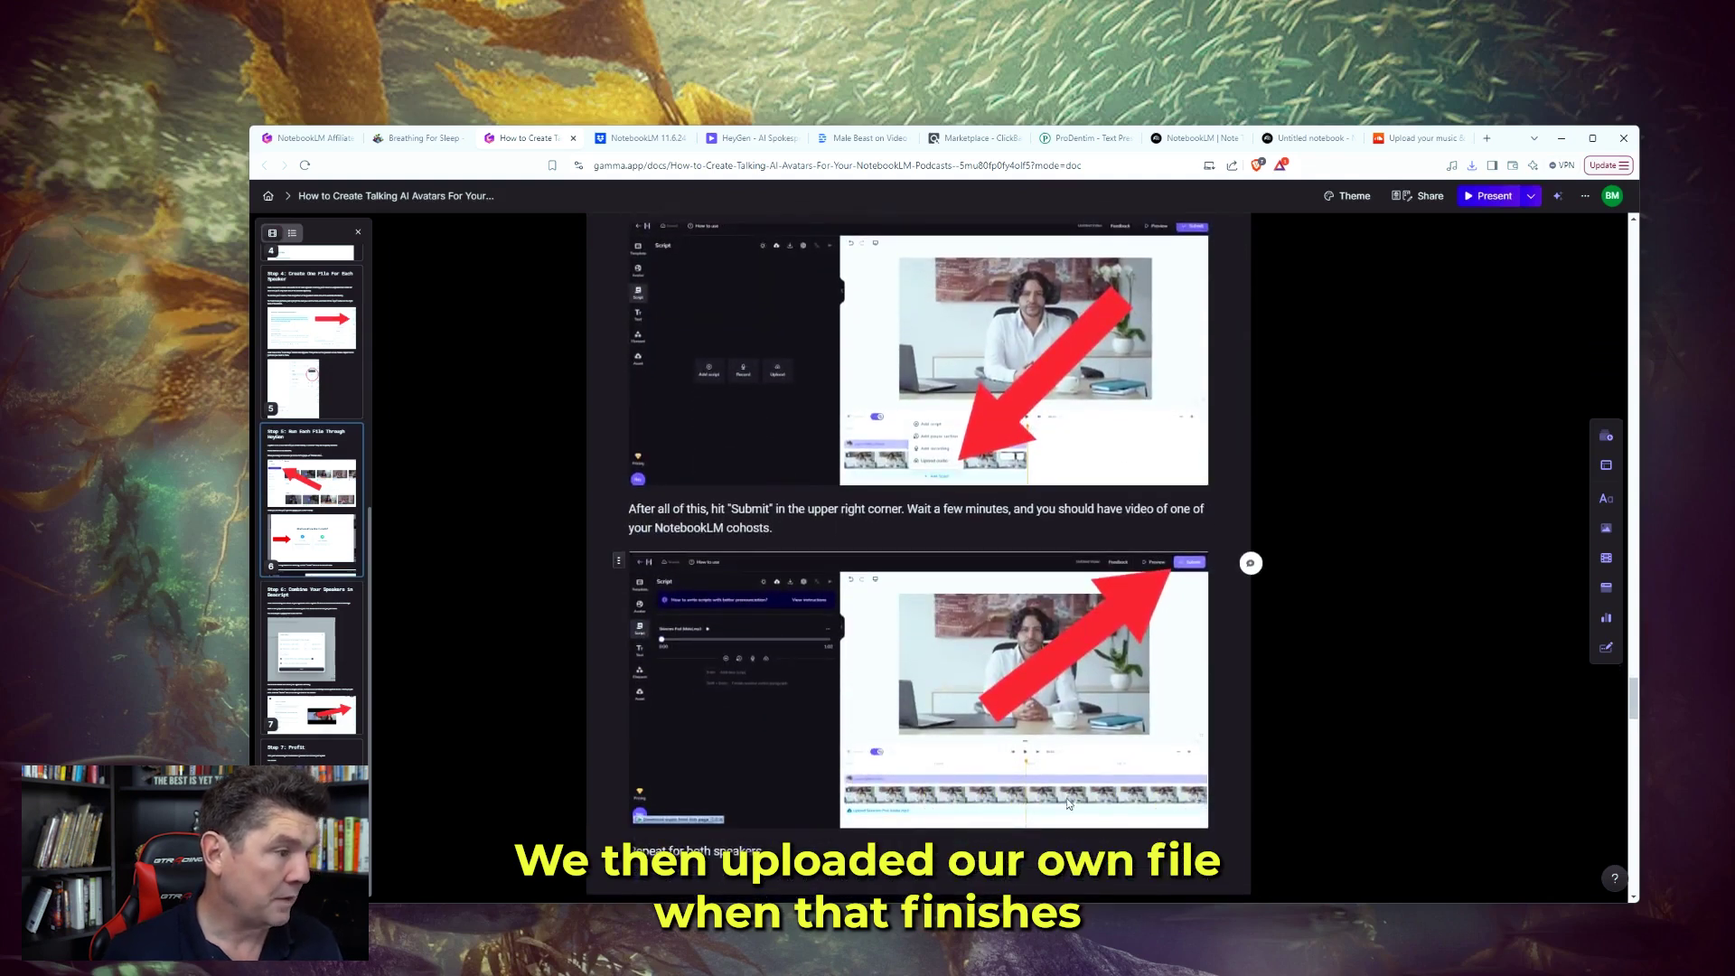
pyautogui.scroll(-1, 1184, 568)
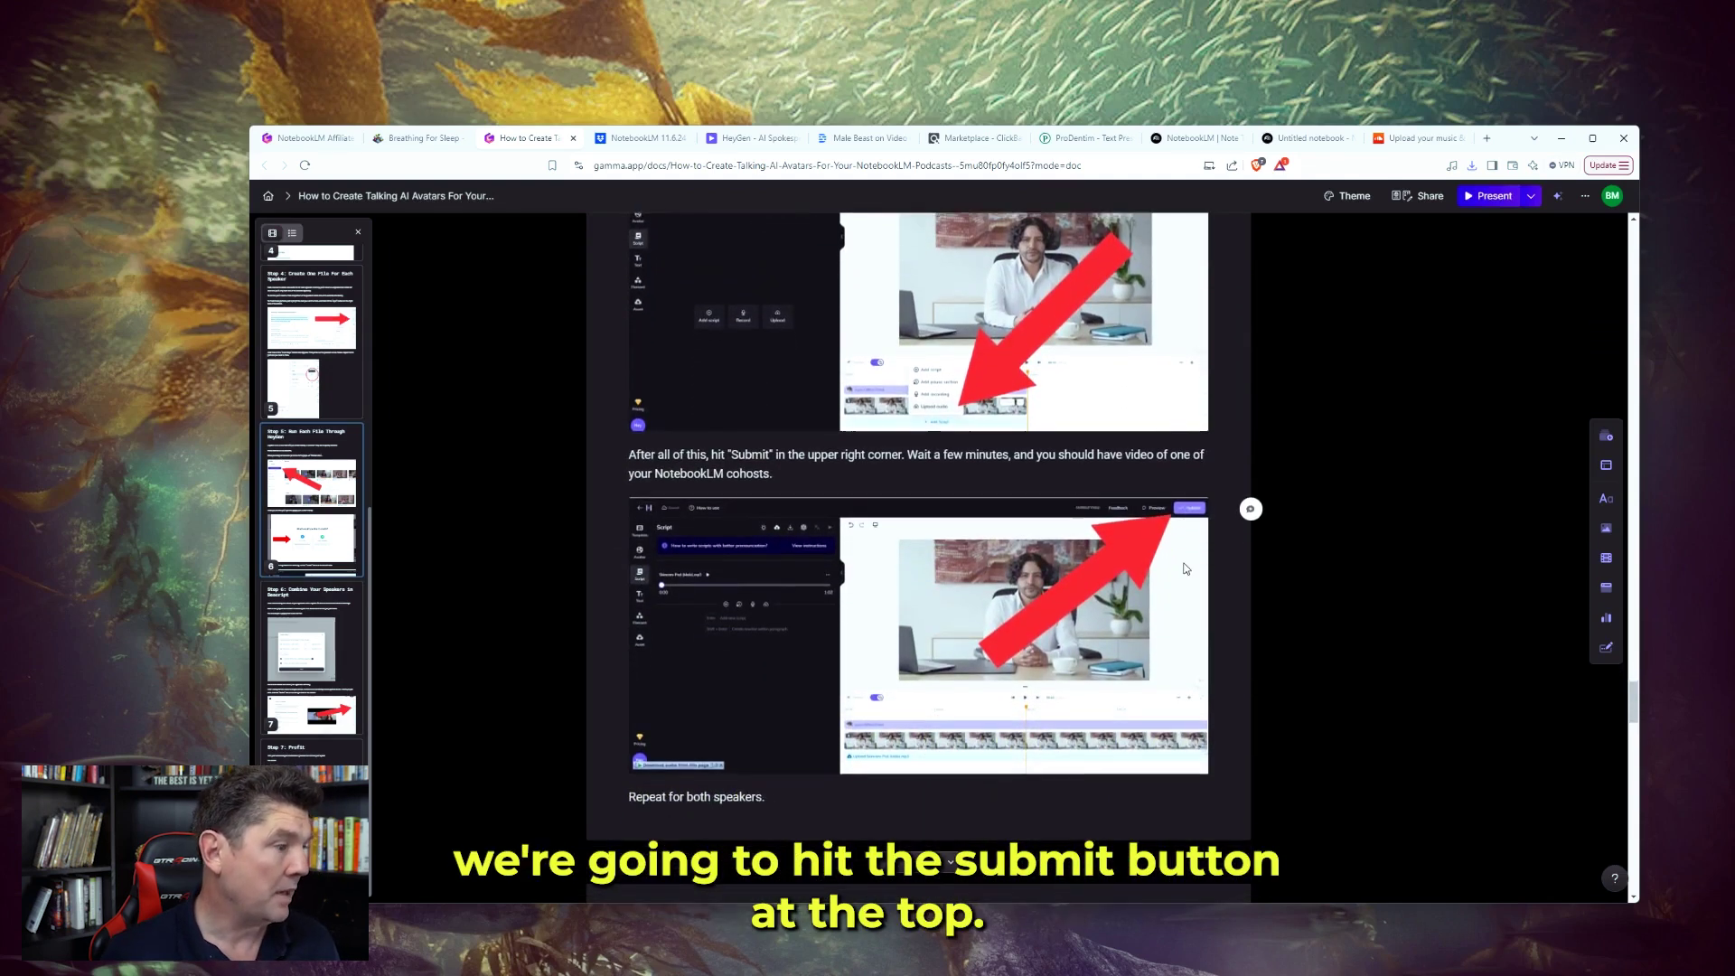
# Switch back to HeyGen, submit the avatar video with the default filename and output settings, and confirm the submission.
pyautogui.click(748, 142)
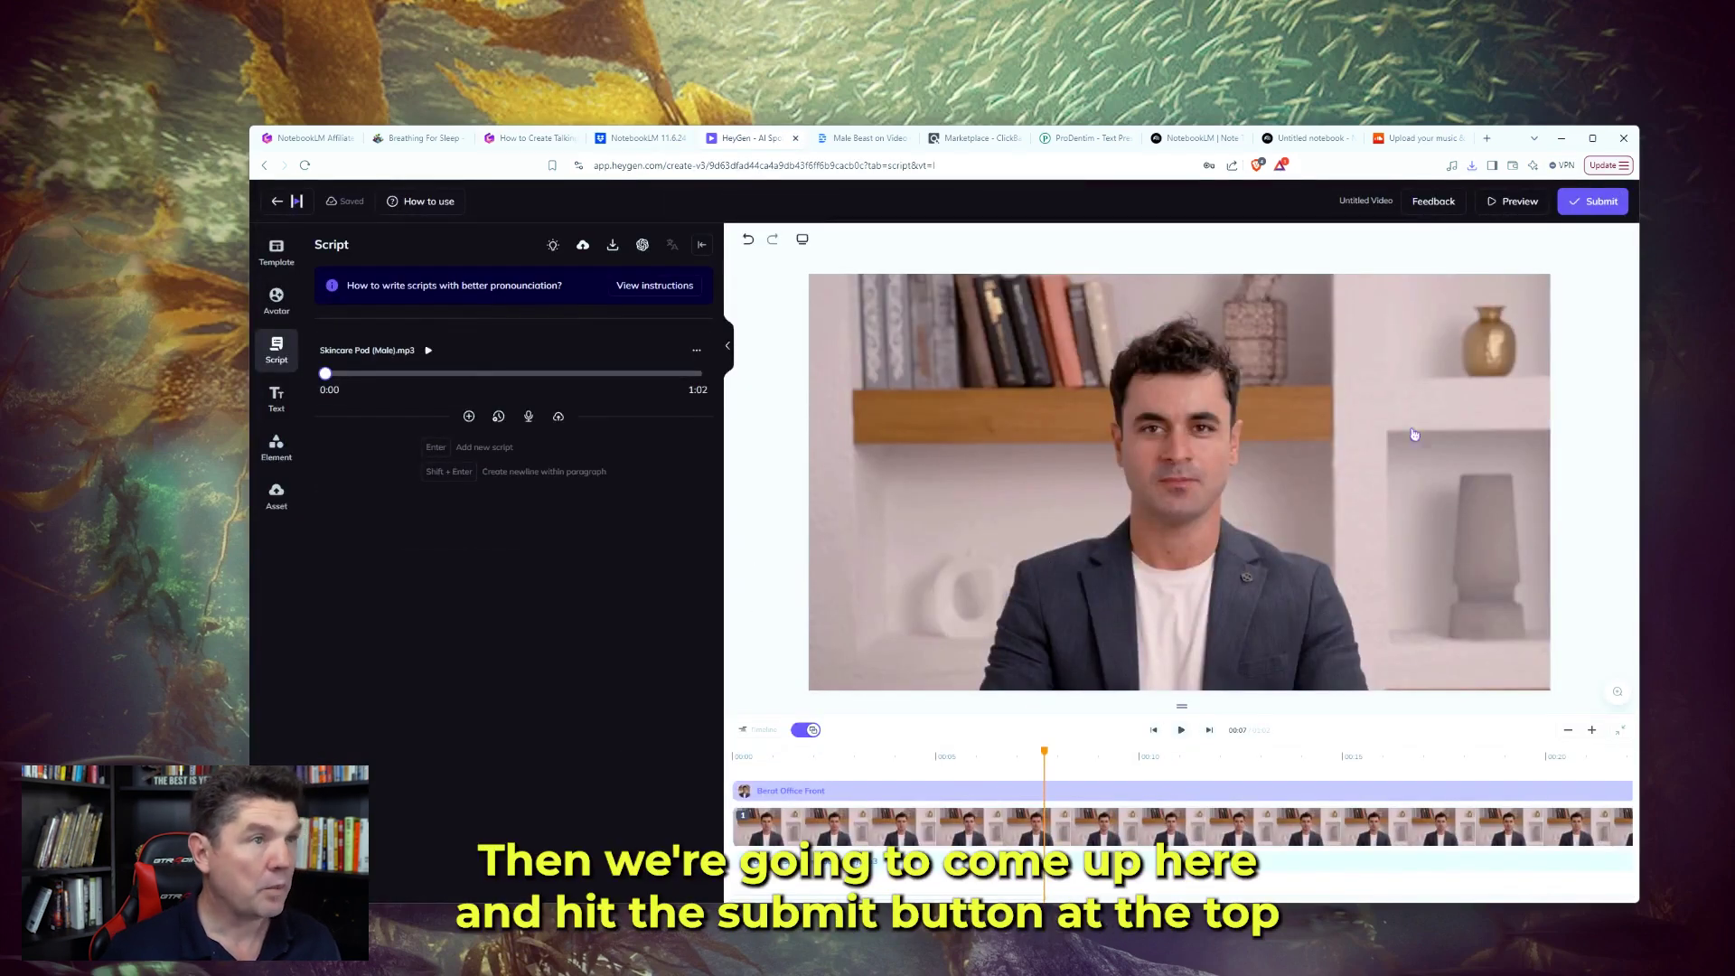
pyautogui.click(1588, 204)
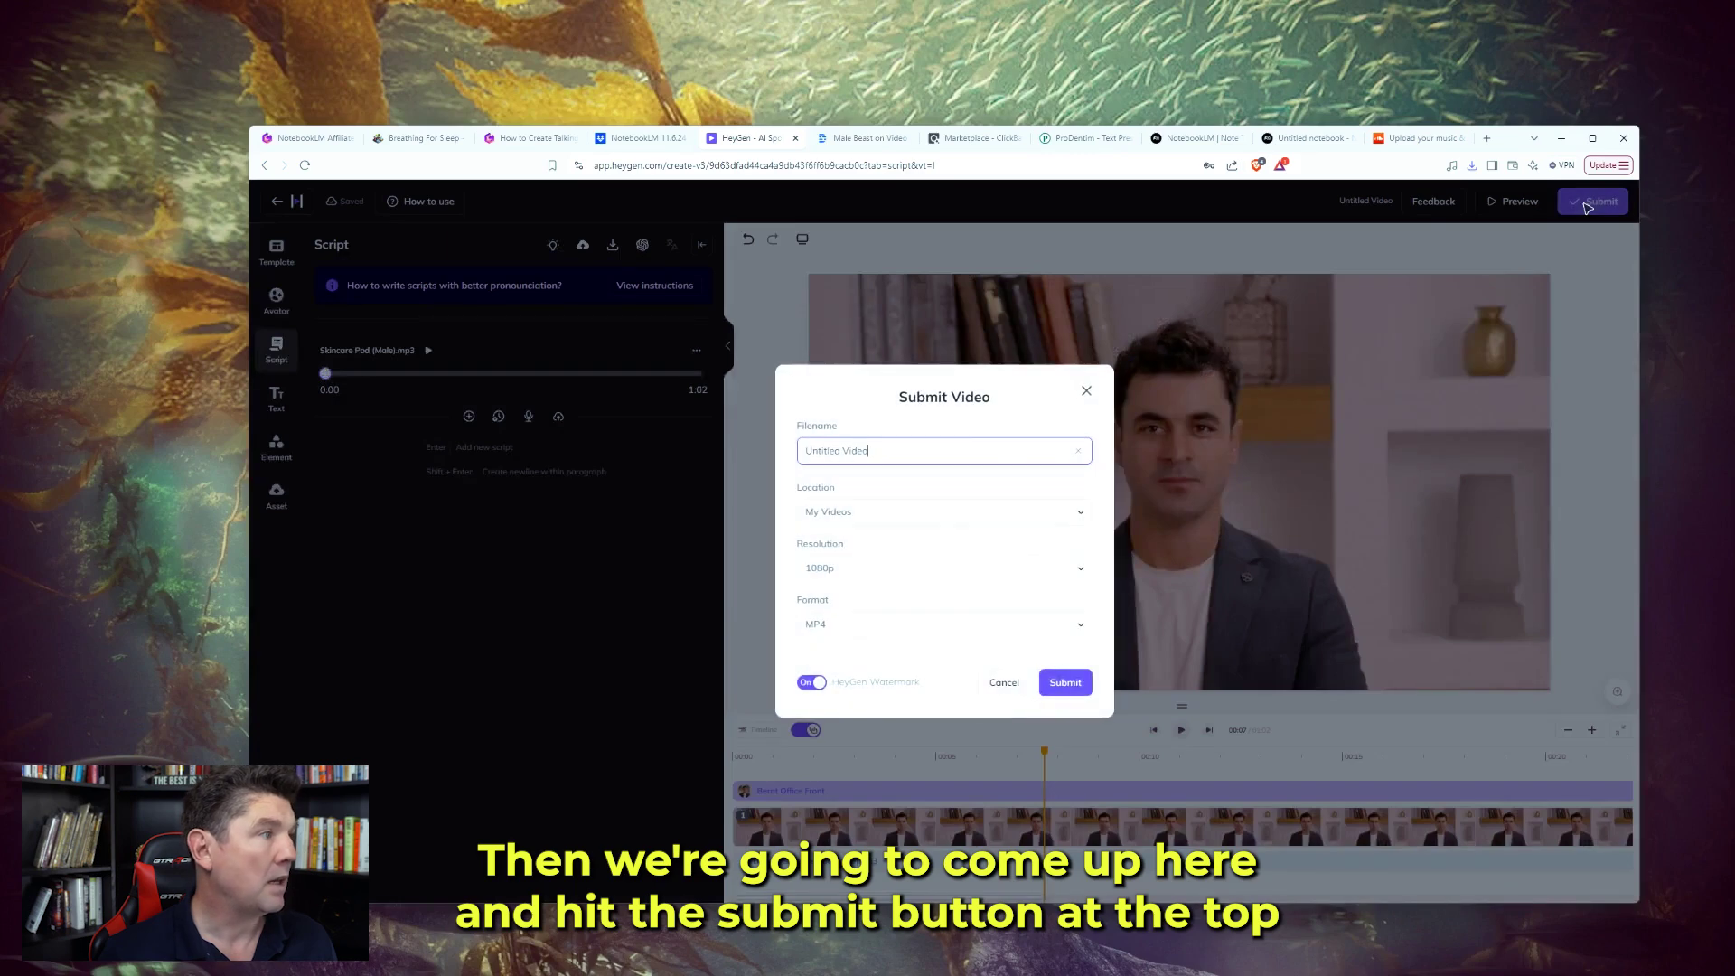
pyautogui.click(1066, 682)
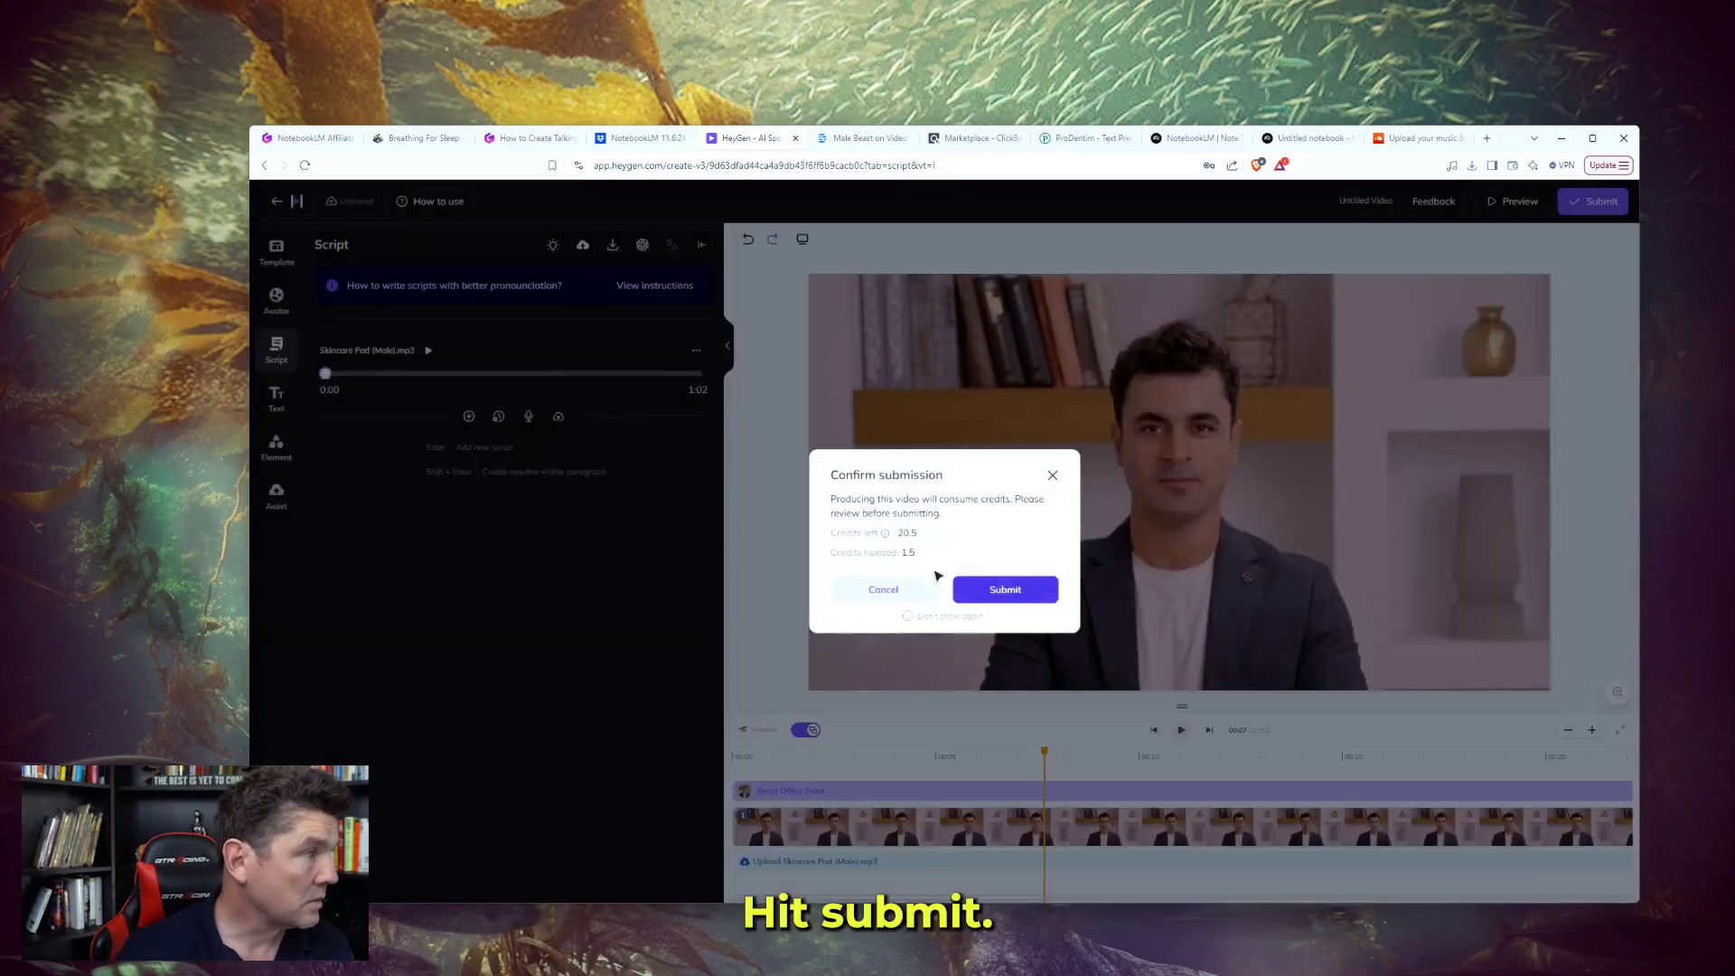
pyautogui.click(1024, 591)
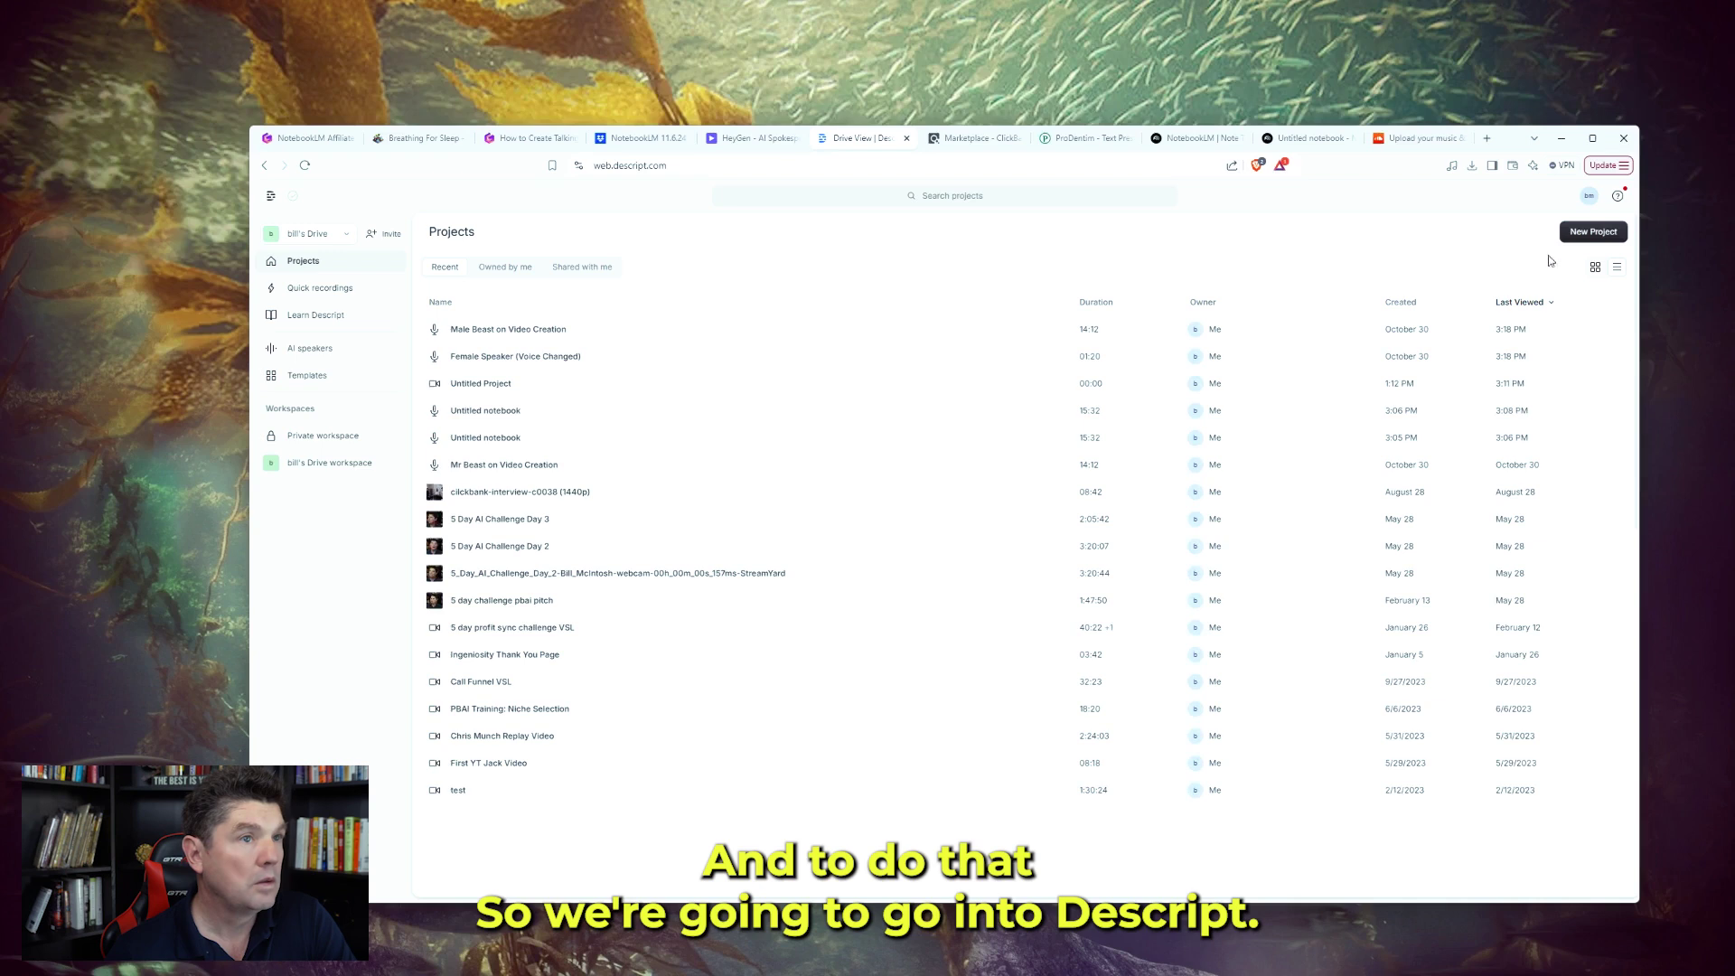
# Create a new video project in Descript and open its file upload.
pyautogui.click(1593, 232)
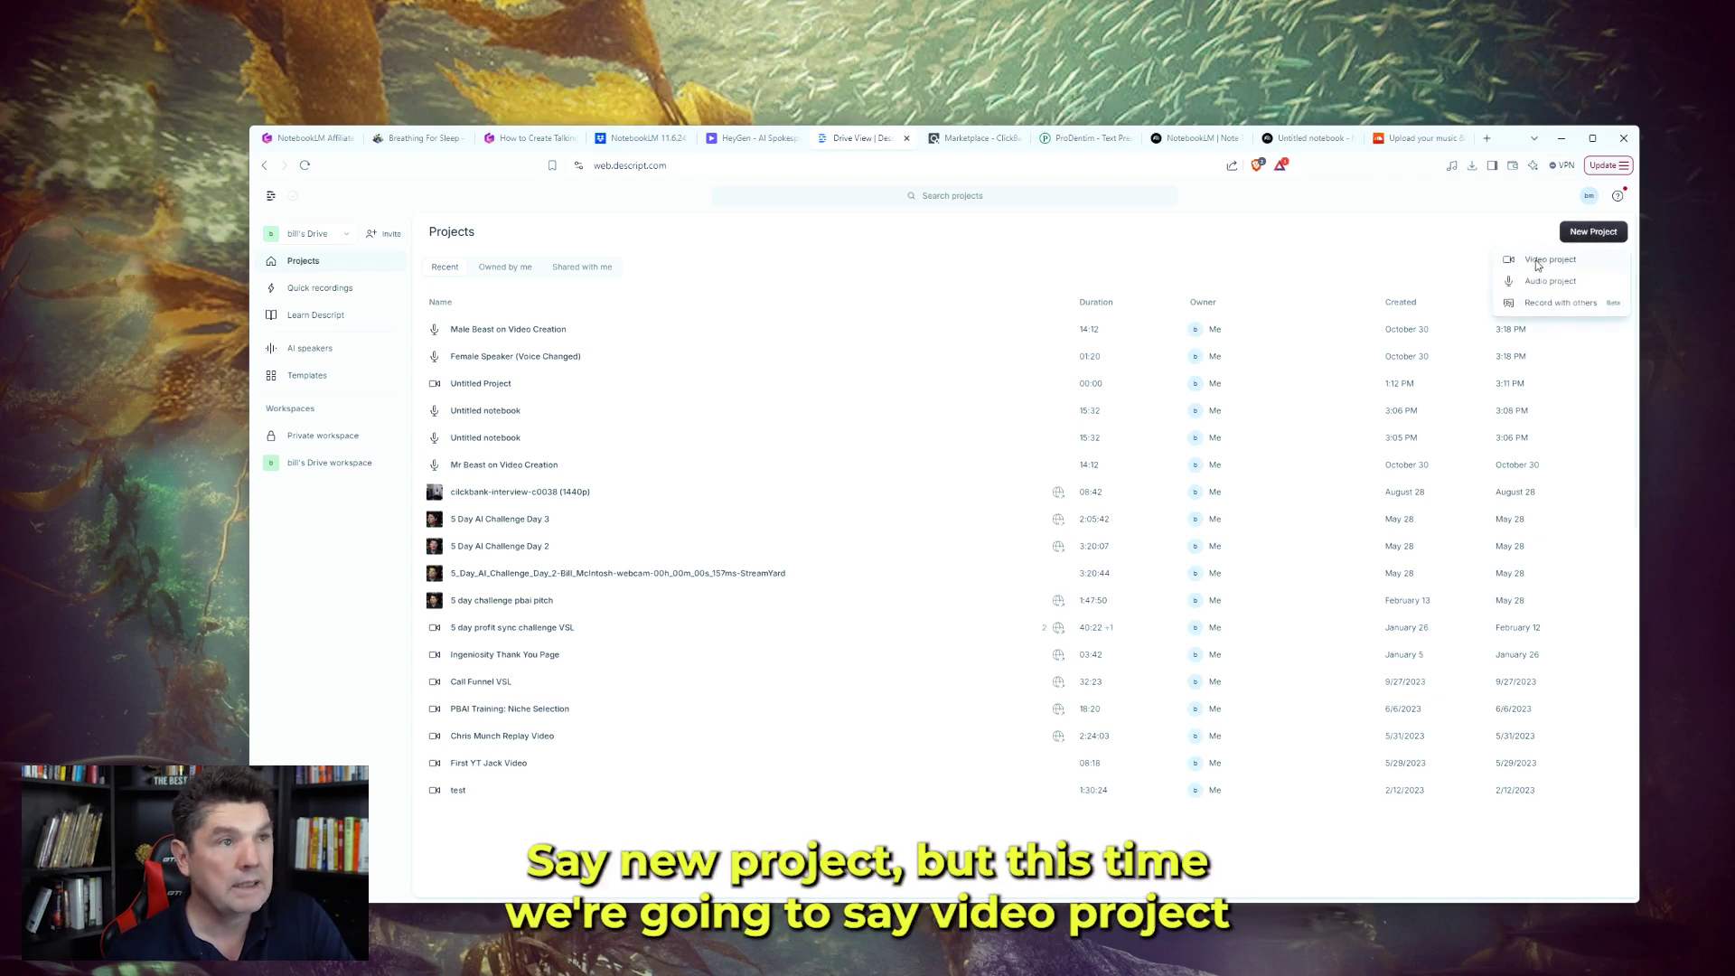
pyautogui.click(1565, 261)
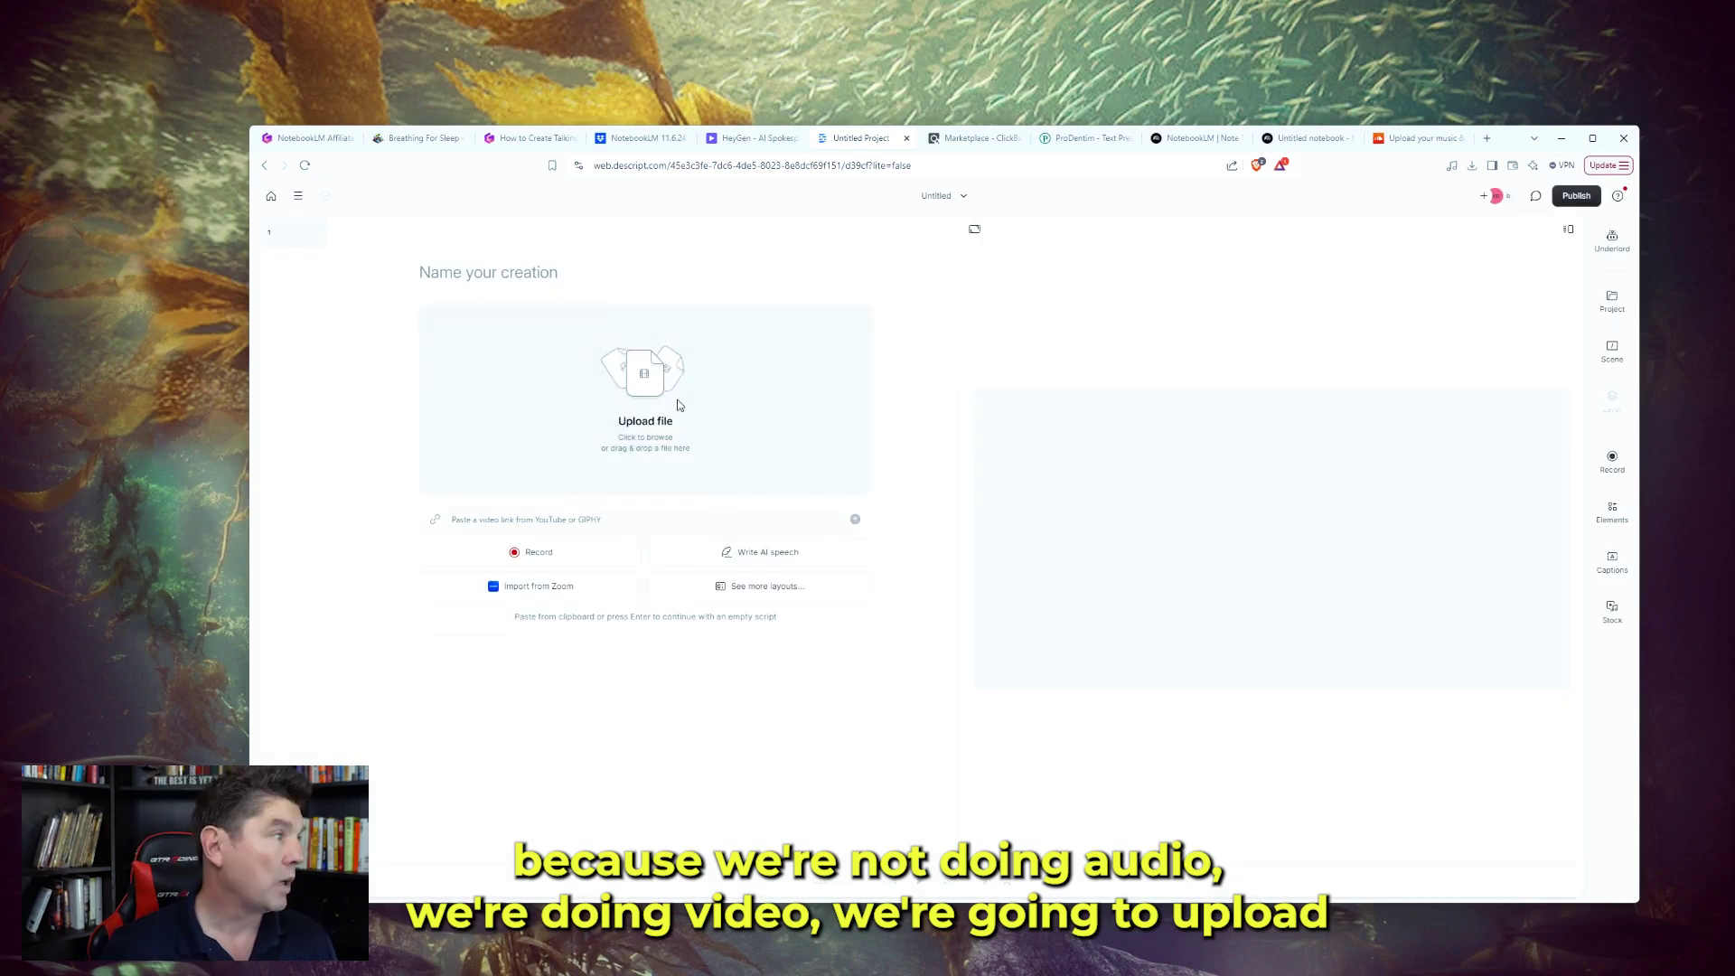
pyautogui.click(680, 405)
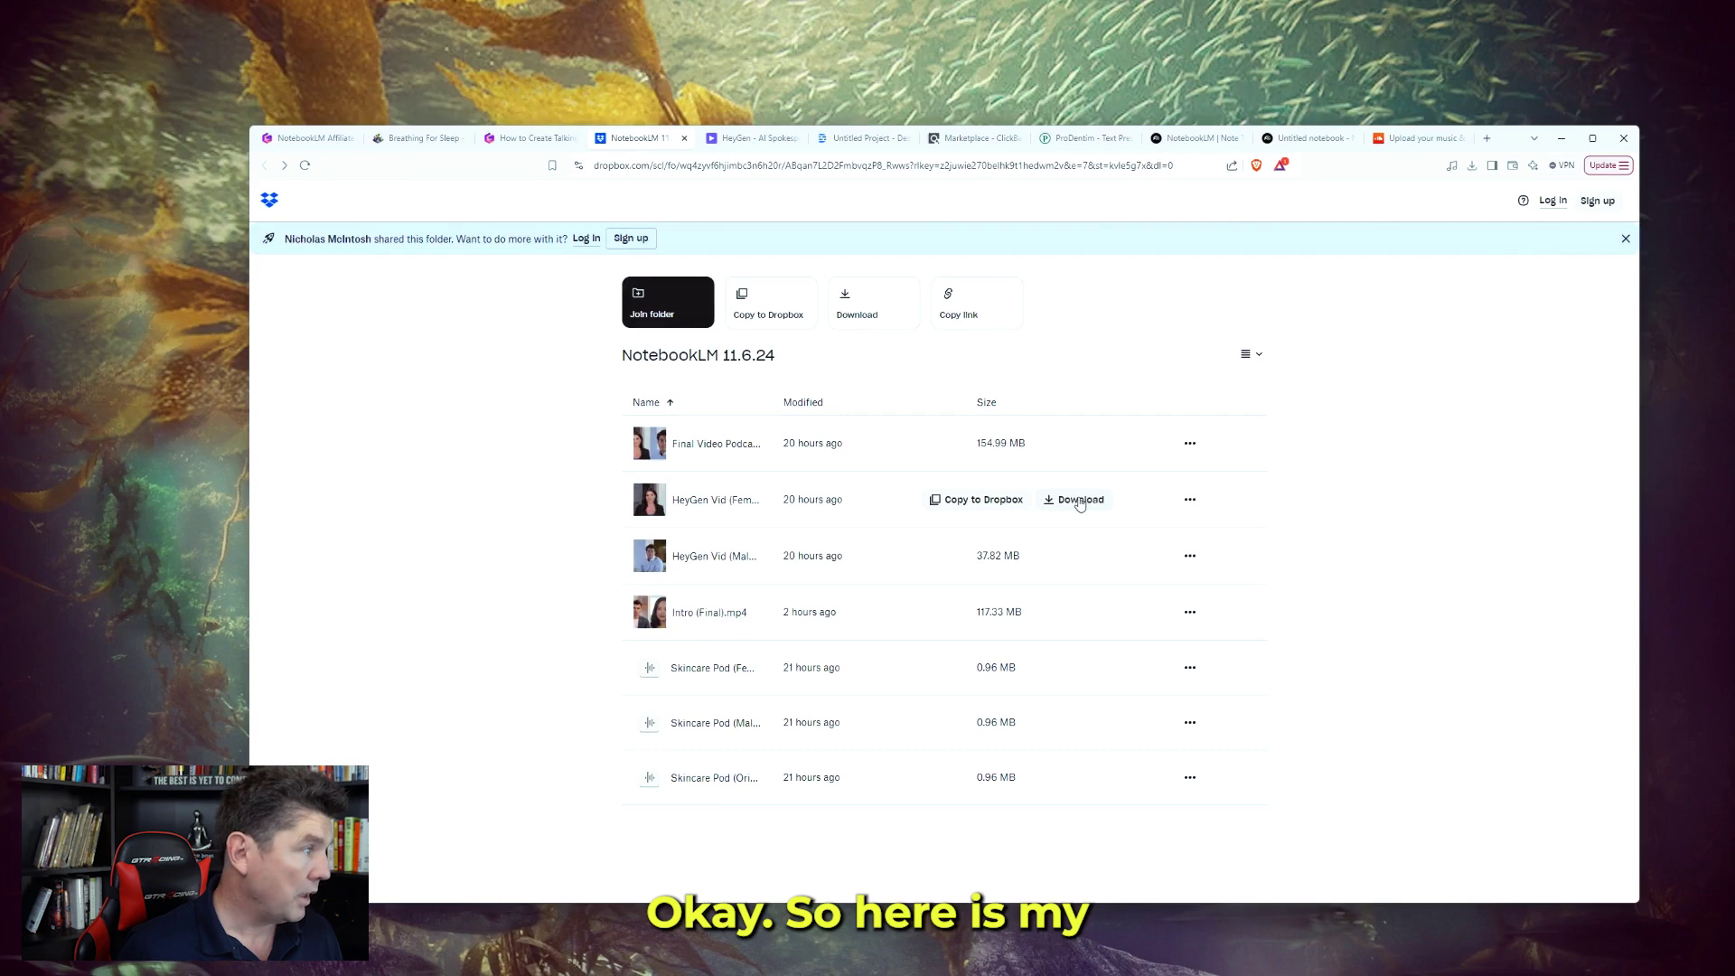
# Download HeyGen Vid (Female) and HeyGen Vid (Male) from the shared Dropbox folder to Downloads without logging in.
pyautogui.click(1080, 501)
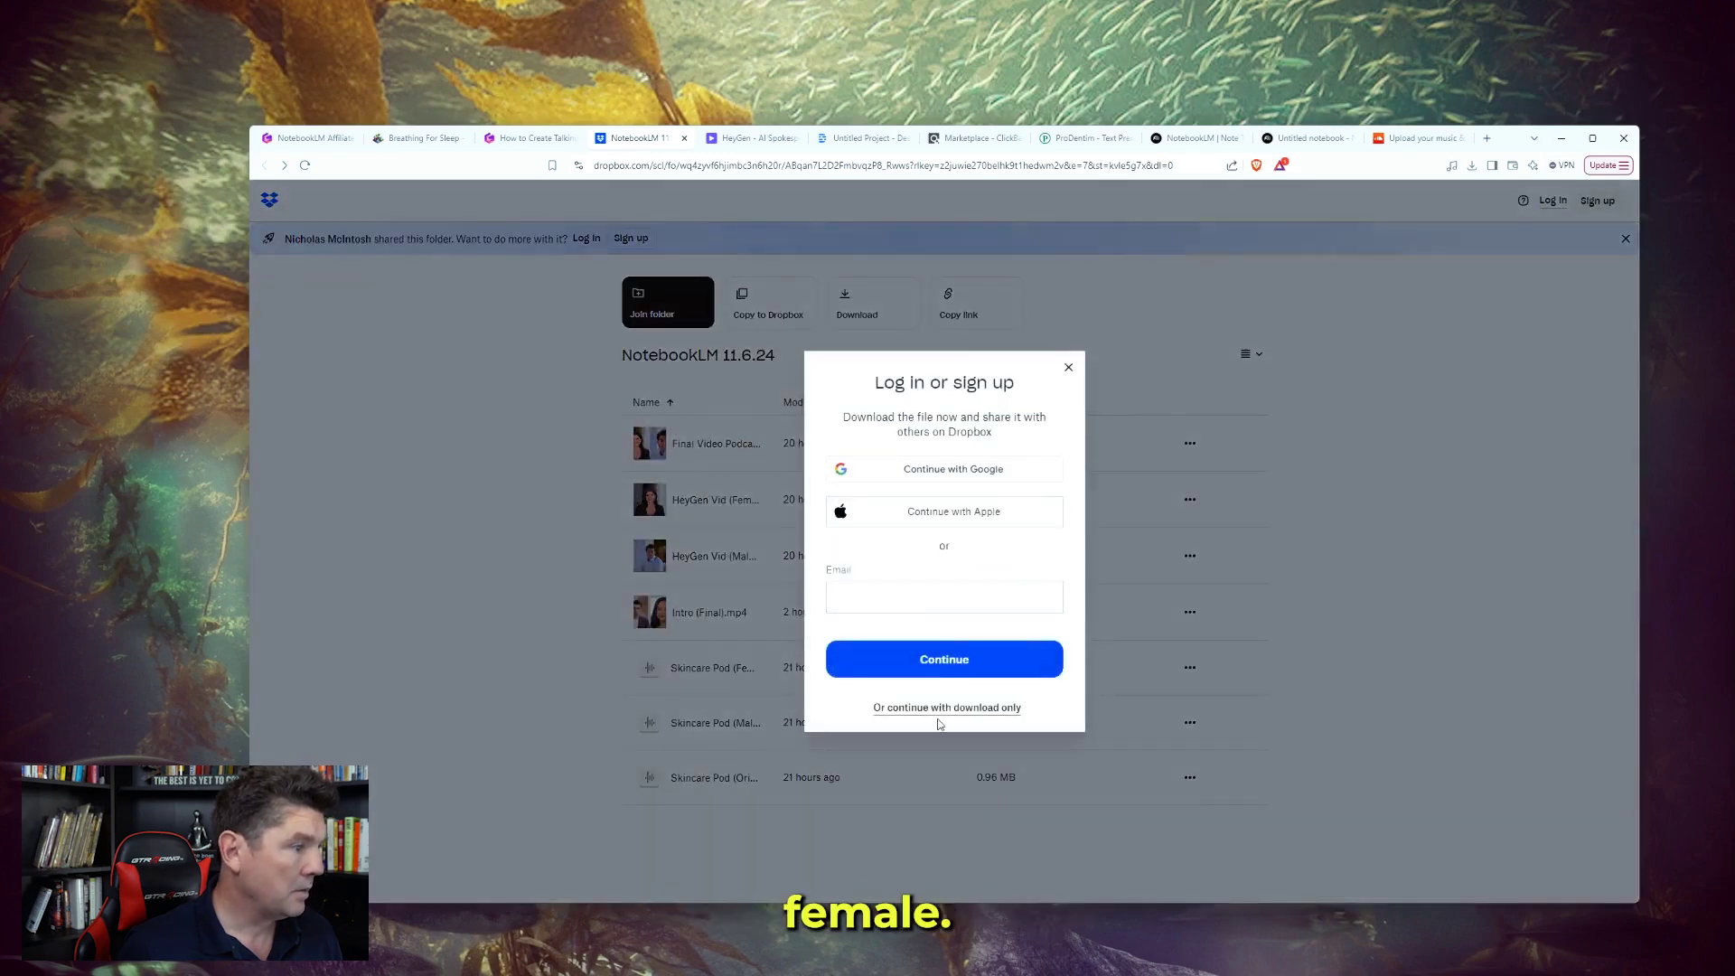
pyautogui.click(942, 709)
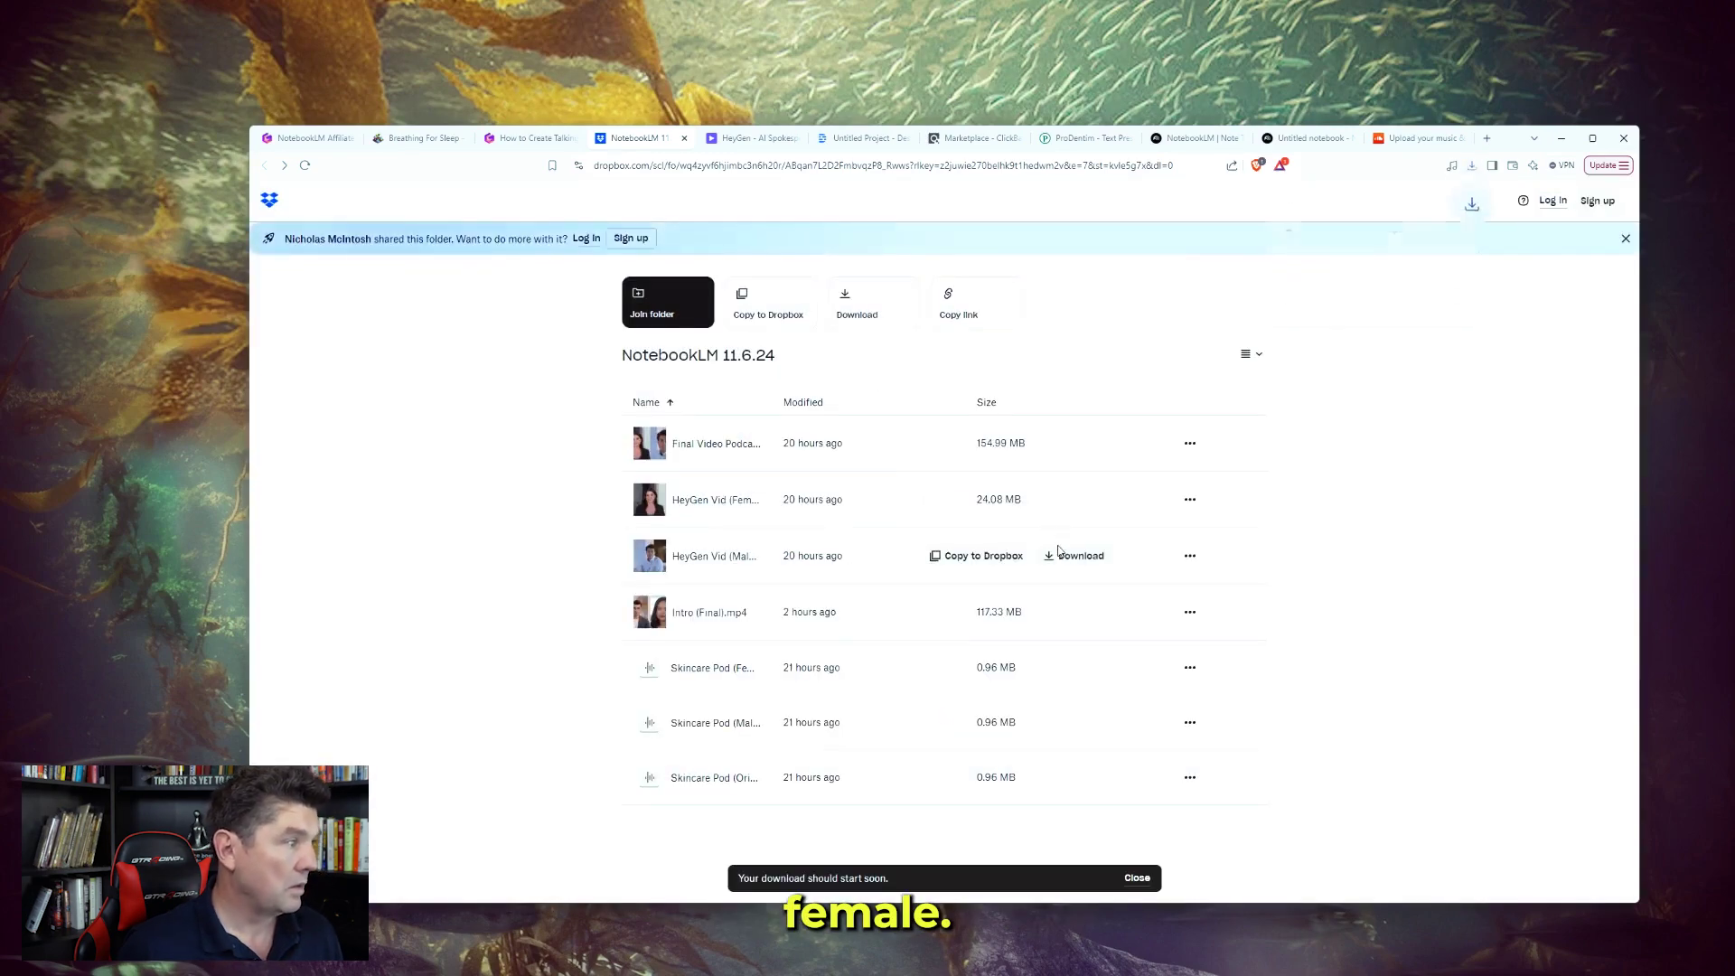
pyautogui.click(1066, 559)
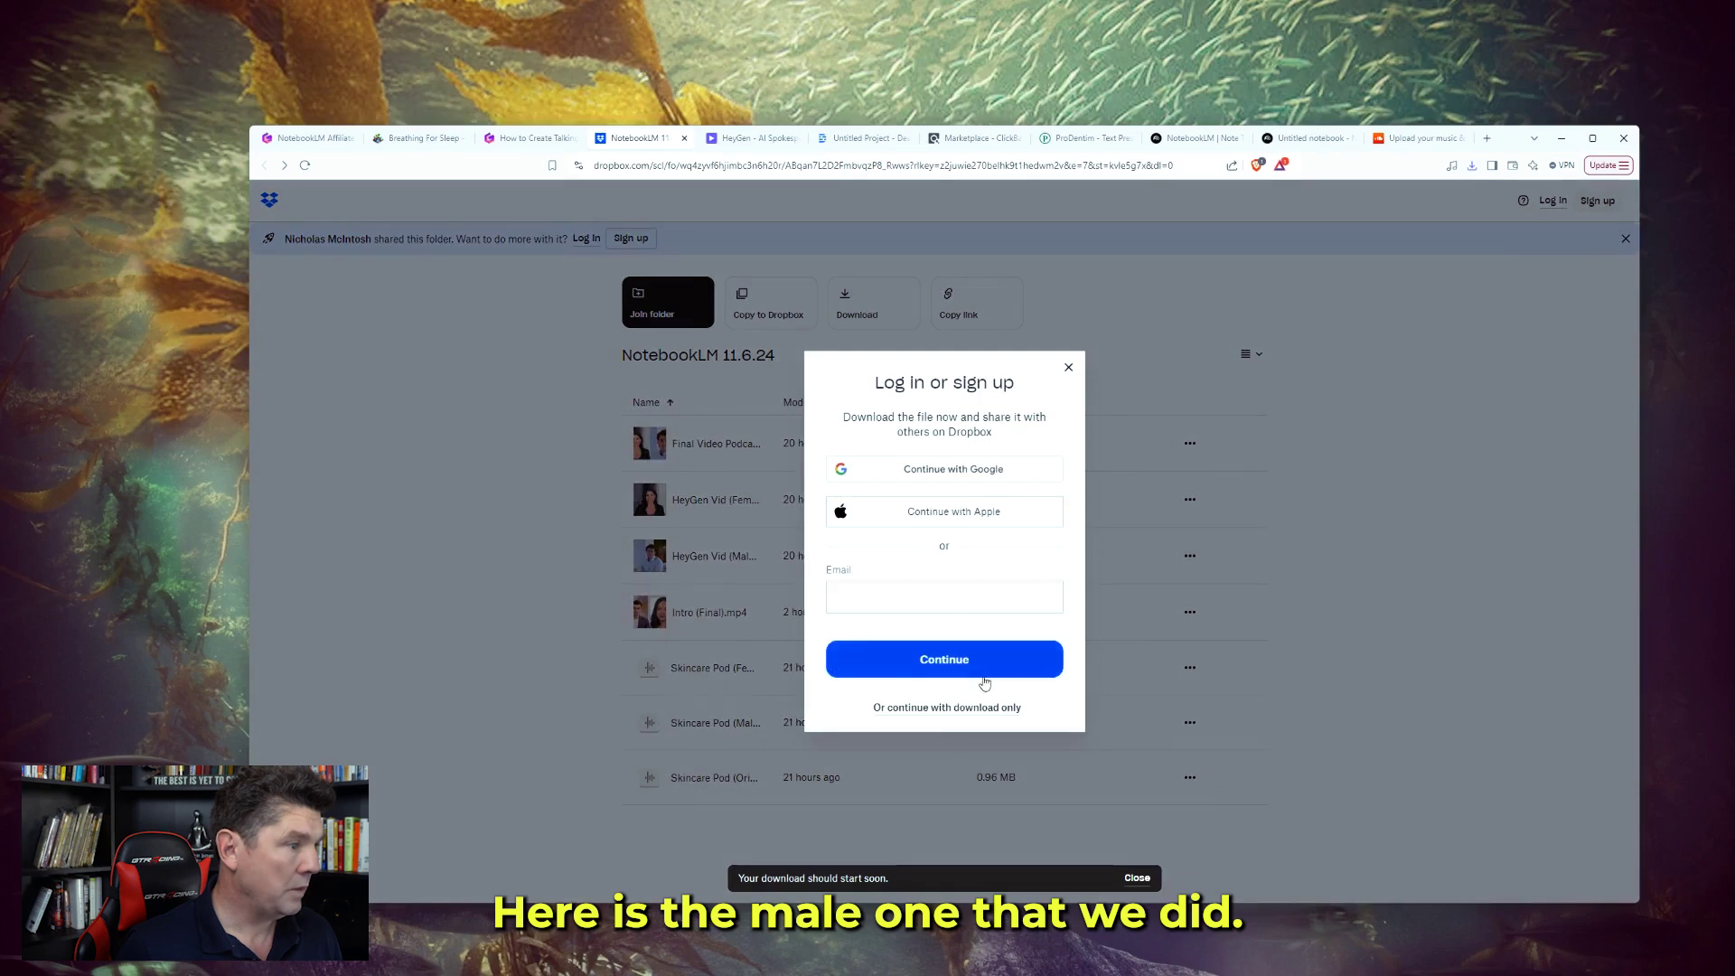
pyautogui.click(973, 709)
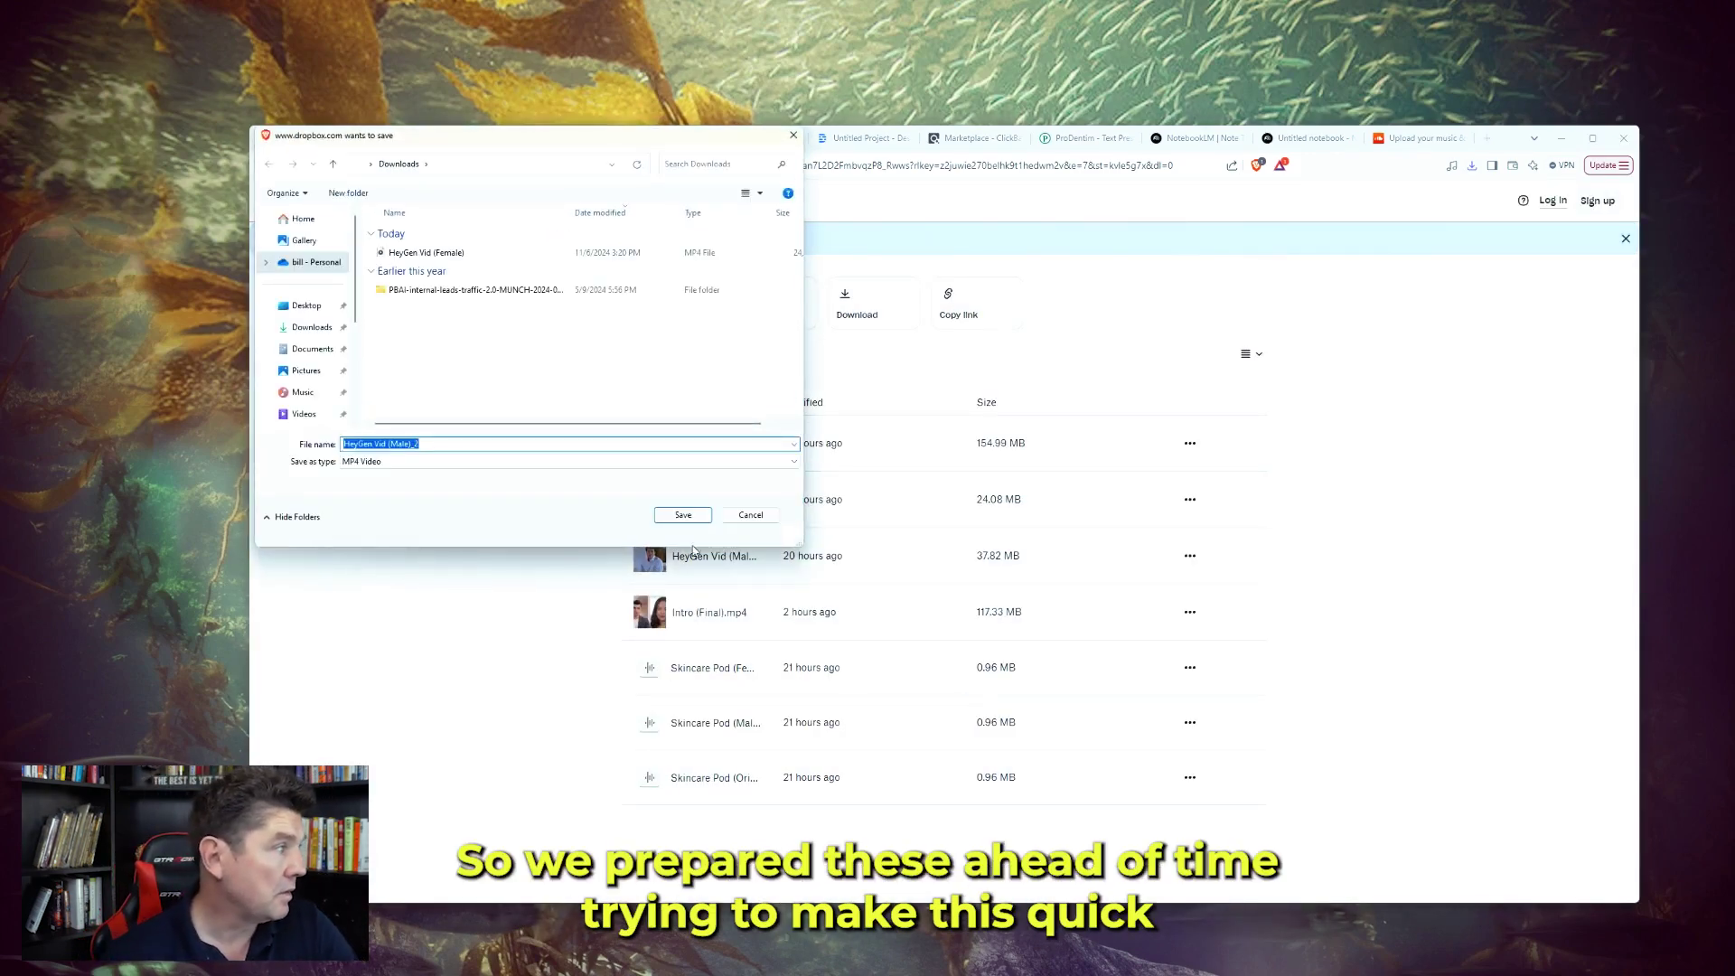
pyautogui.click(684, 515)
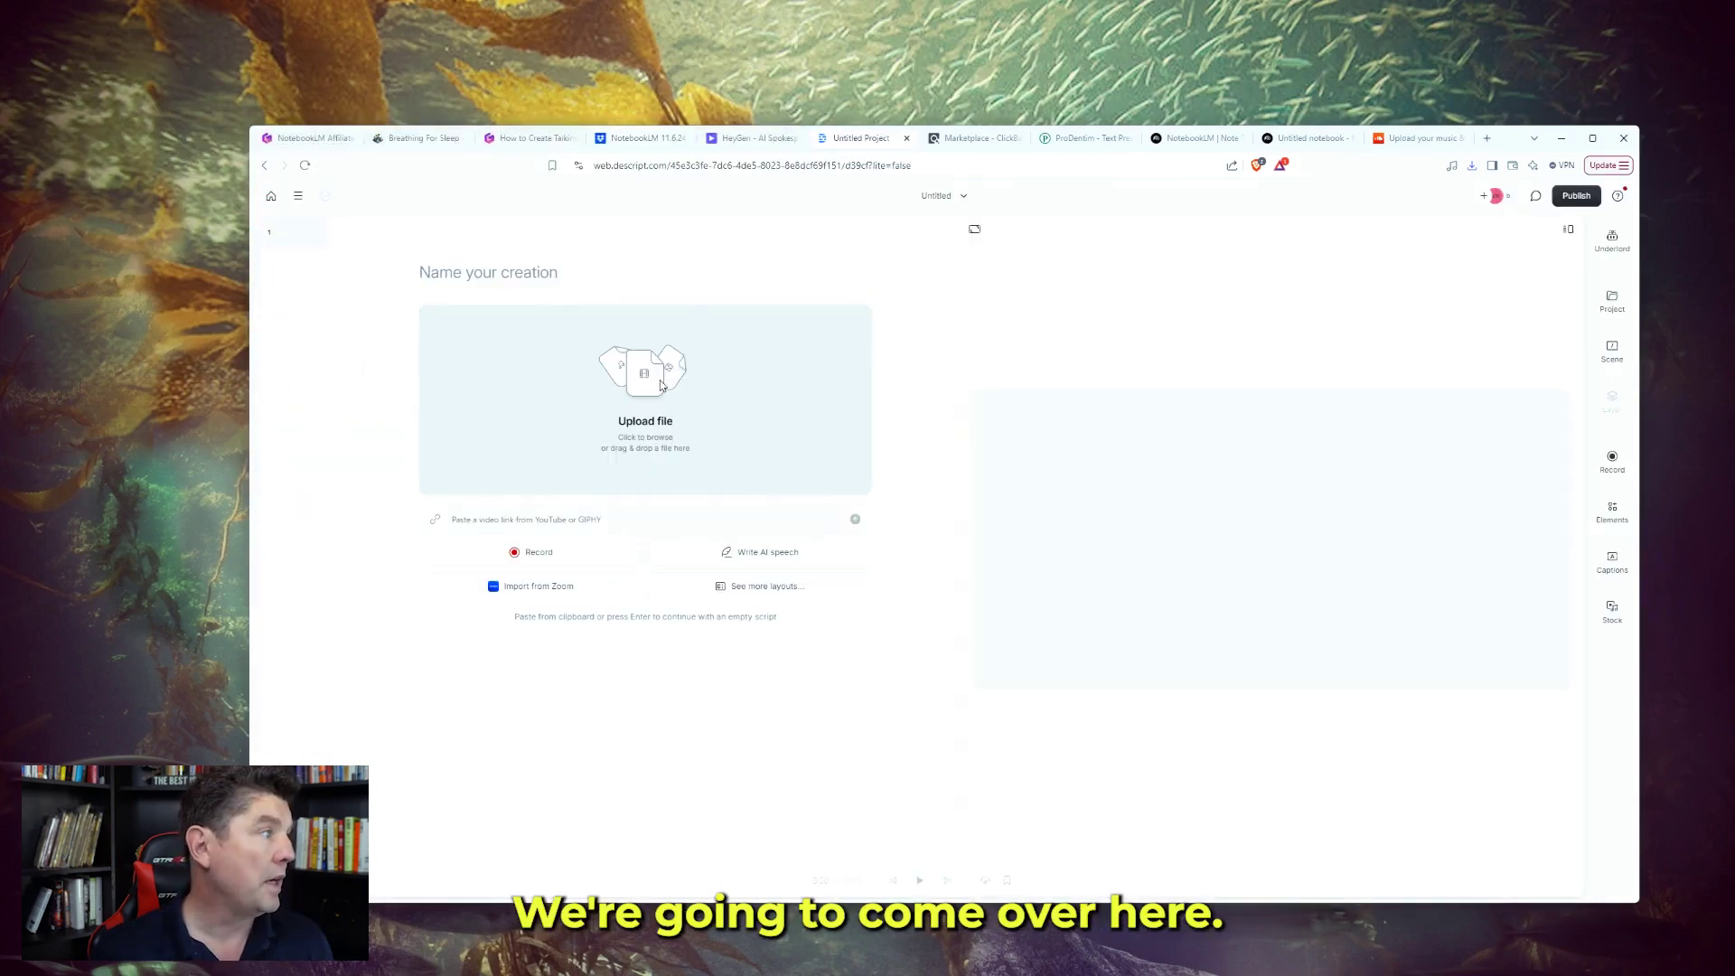
# Upload HeyGen Vid (Male)_2 and HeyGen Vid (Female) together from Downloads into the Descript project.
pyautogui.click(660, 384)
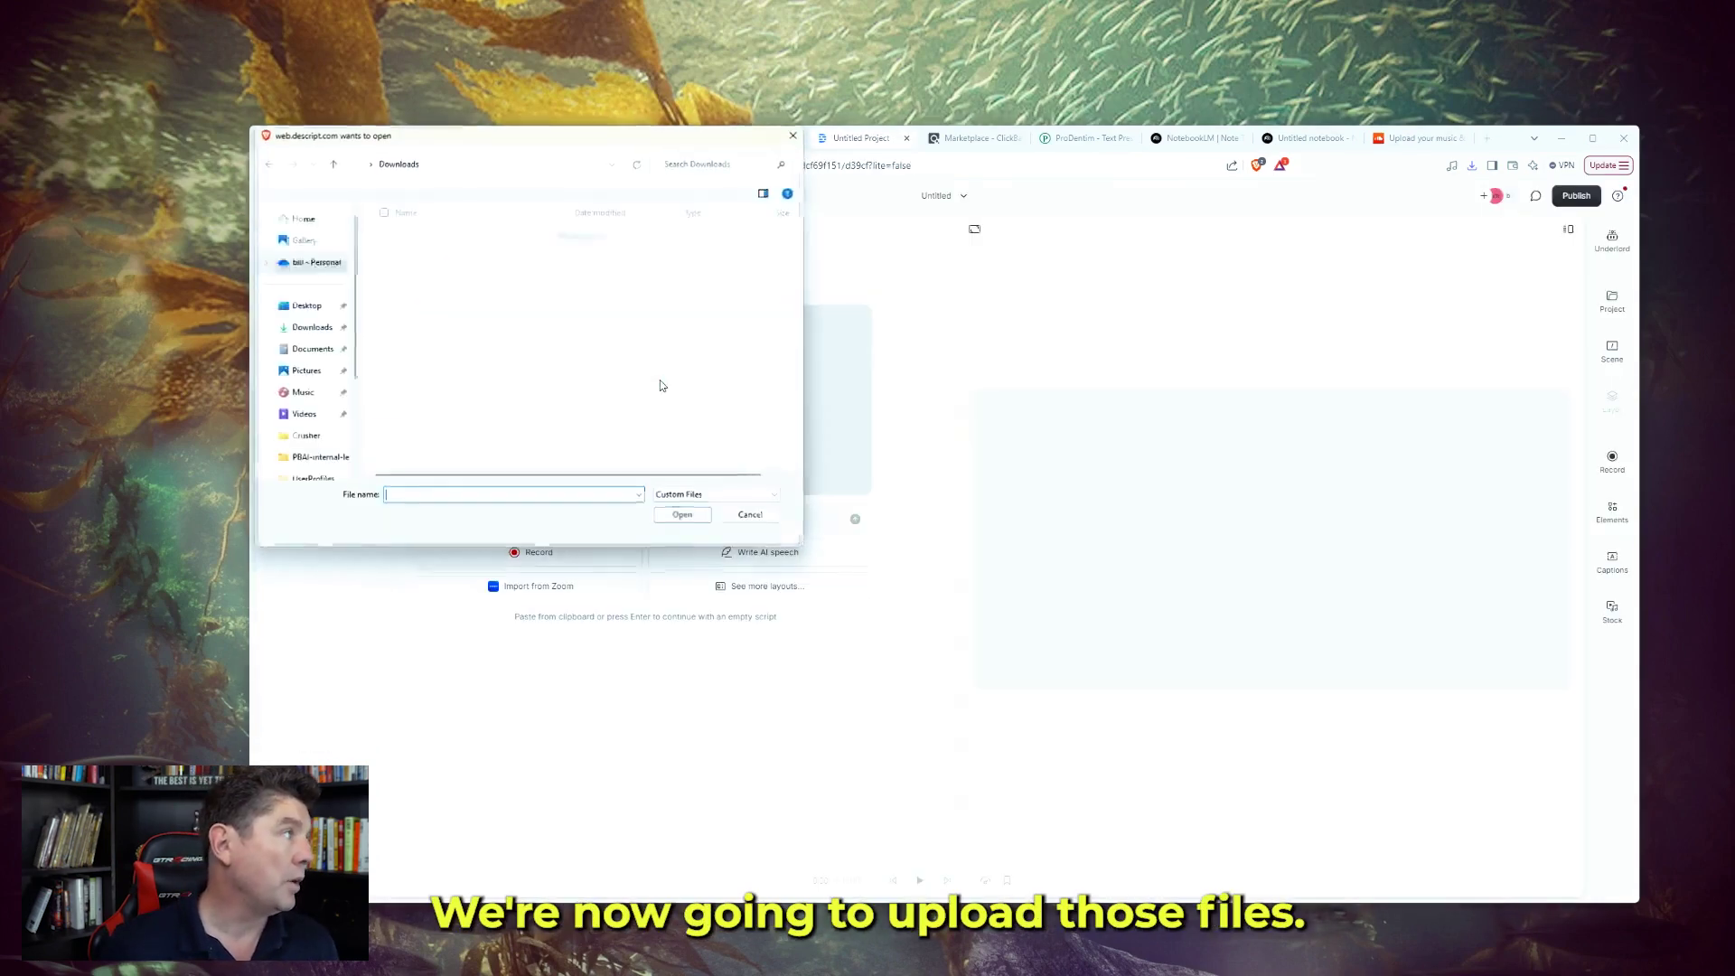
pyautogui.click(453, 257)
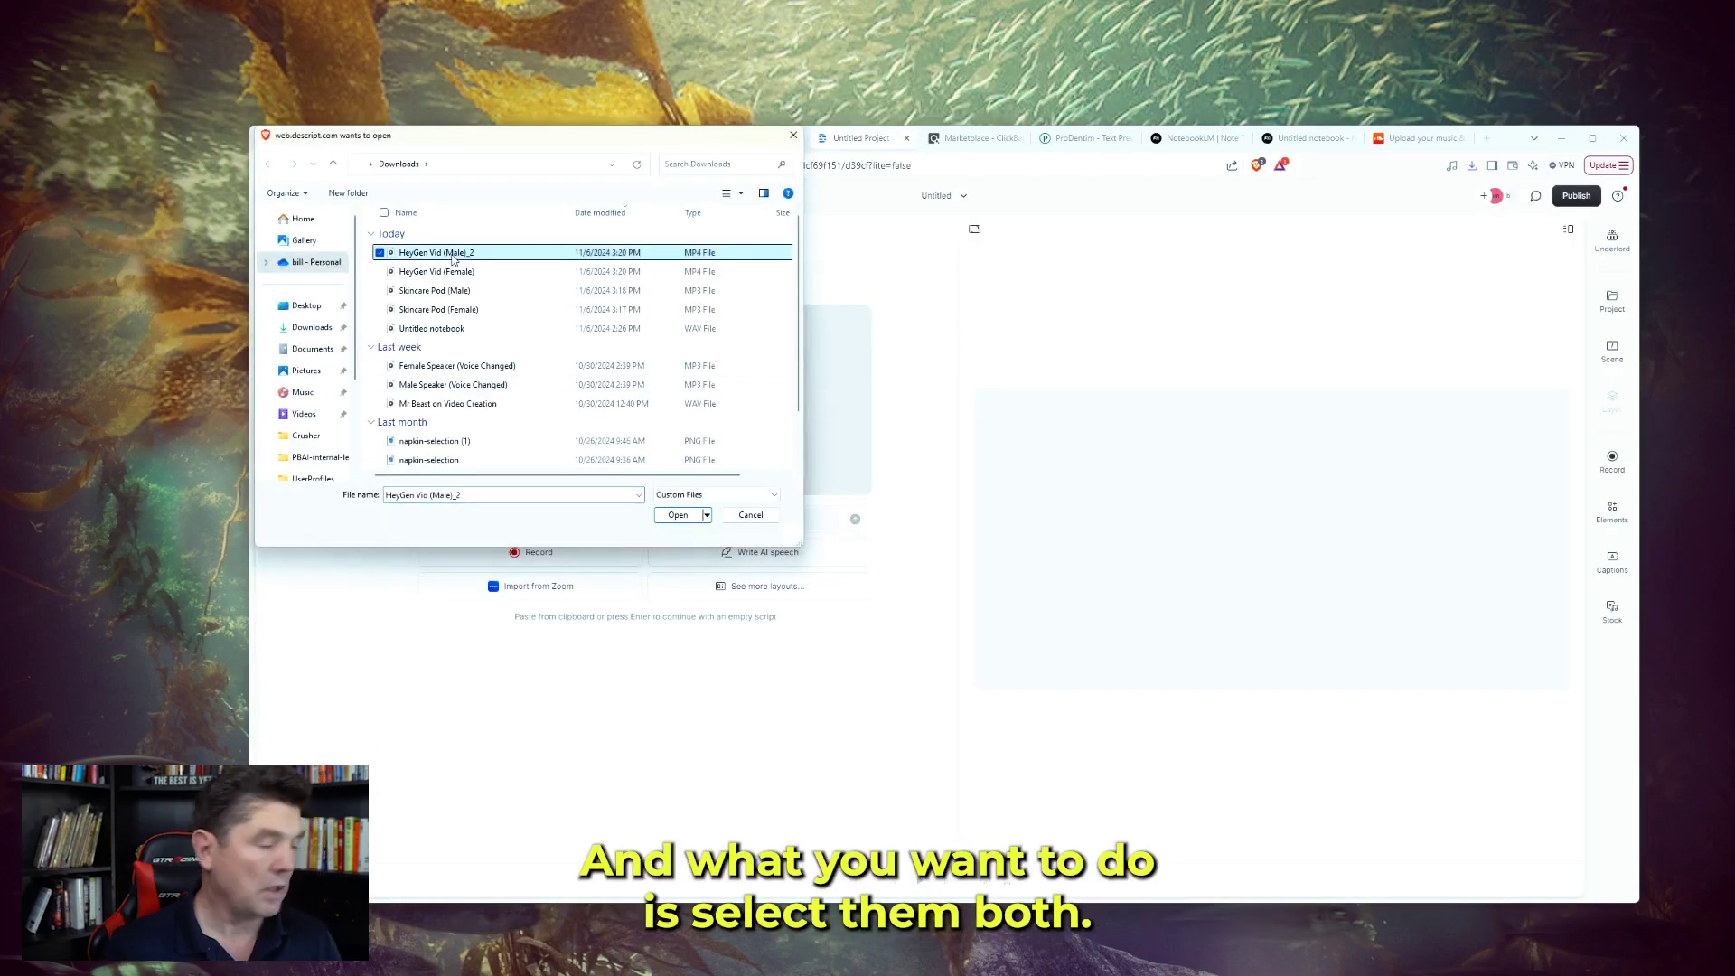
pyautogui.keyDown('ctrl'); pyautogui.click(449, 272); pyautogui.keyUp('ctrl')
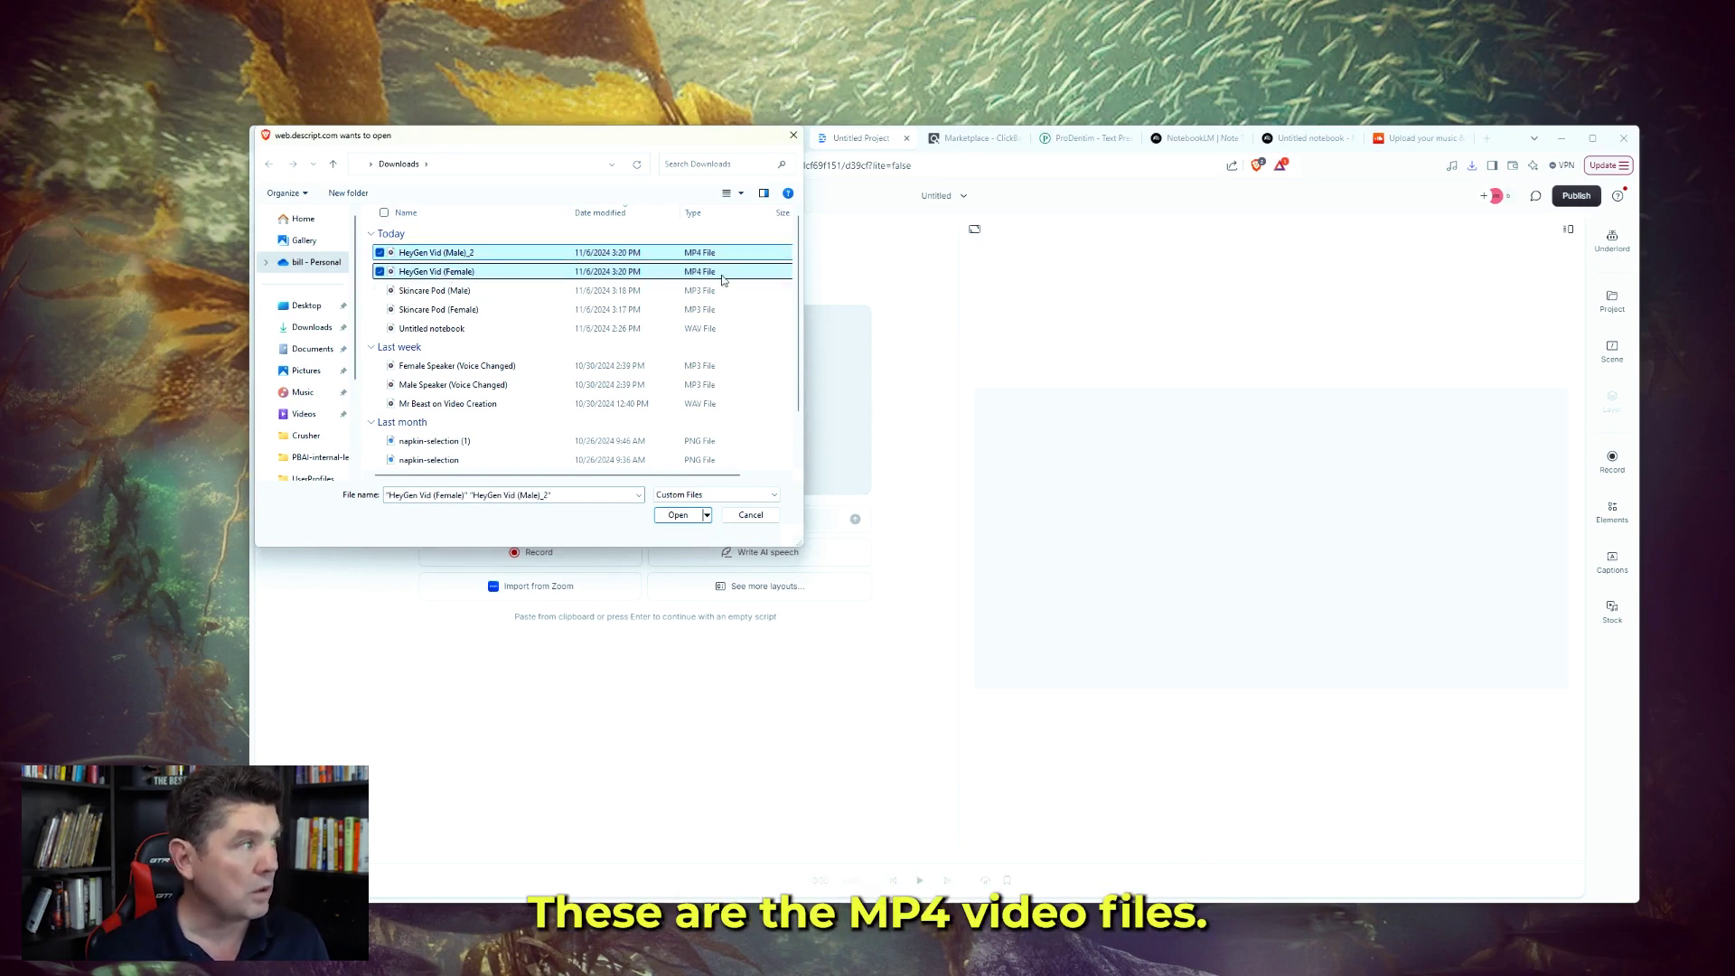
pyautogui.click(678, 515)
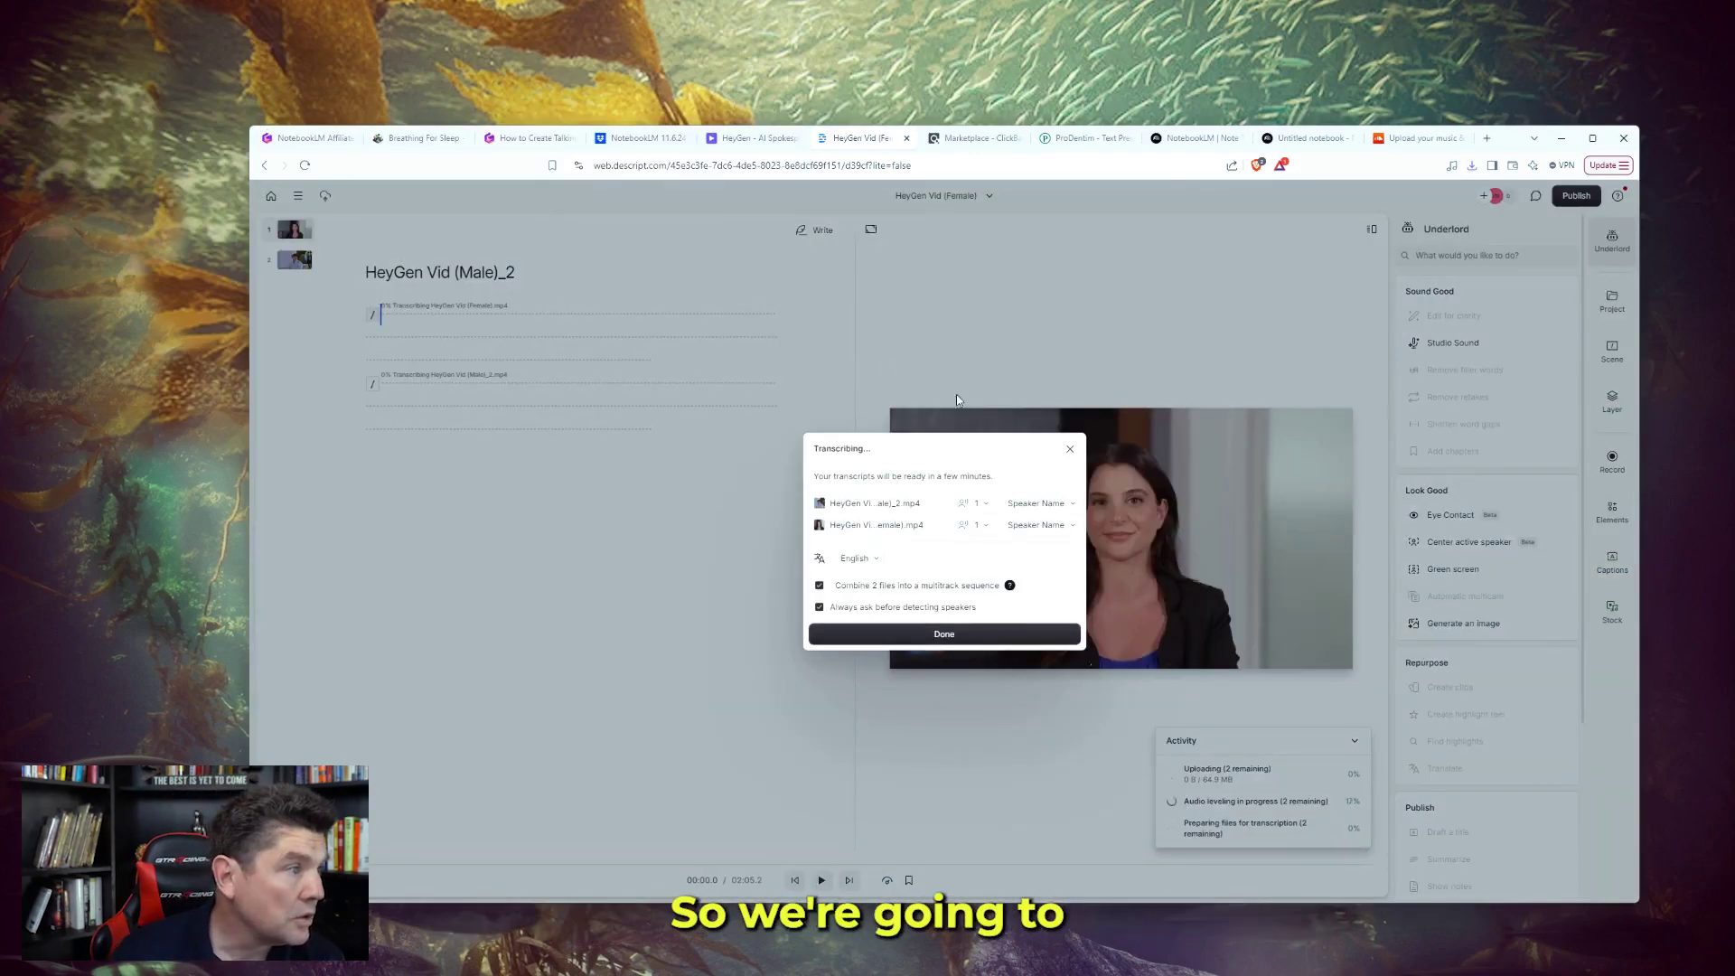
# Assign the speakers Podcast Male and Podcast female to their matching files and finish the transcription setup as a combined multitrack sequence.
pyautogui.click(1063, 505)
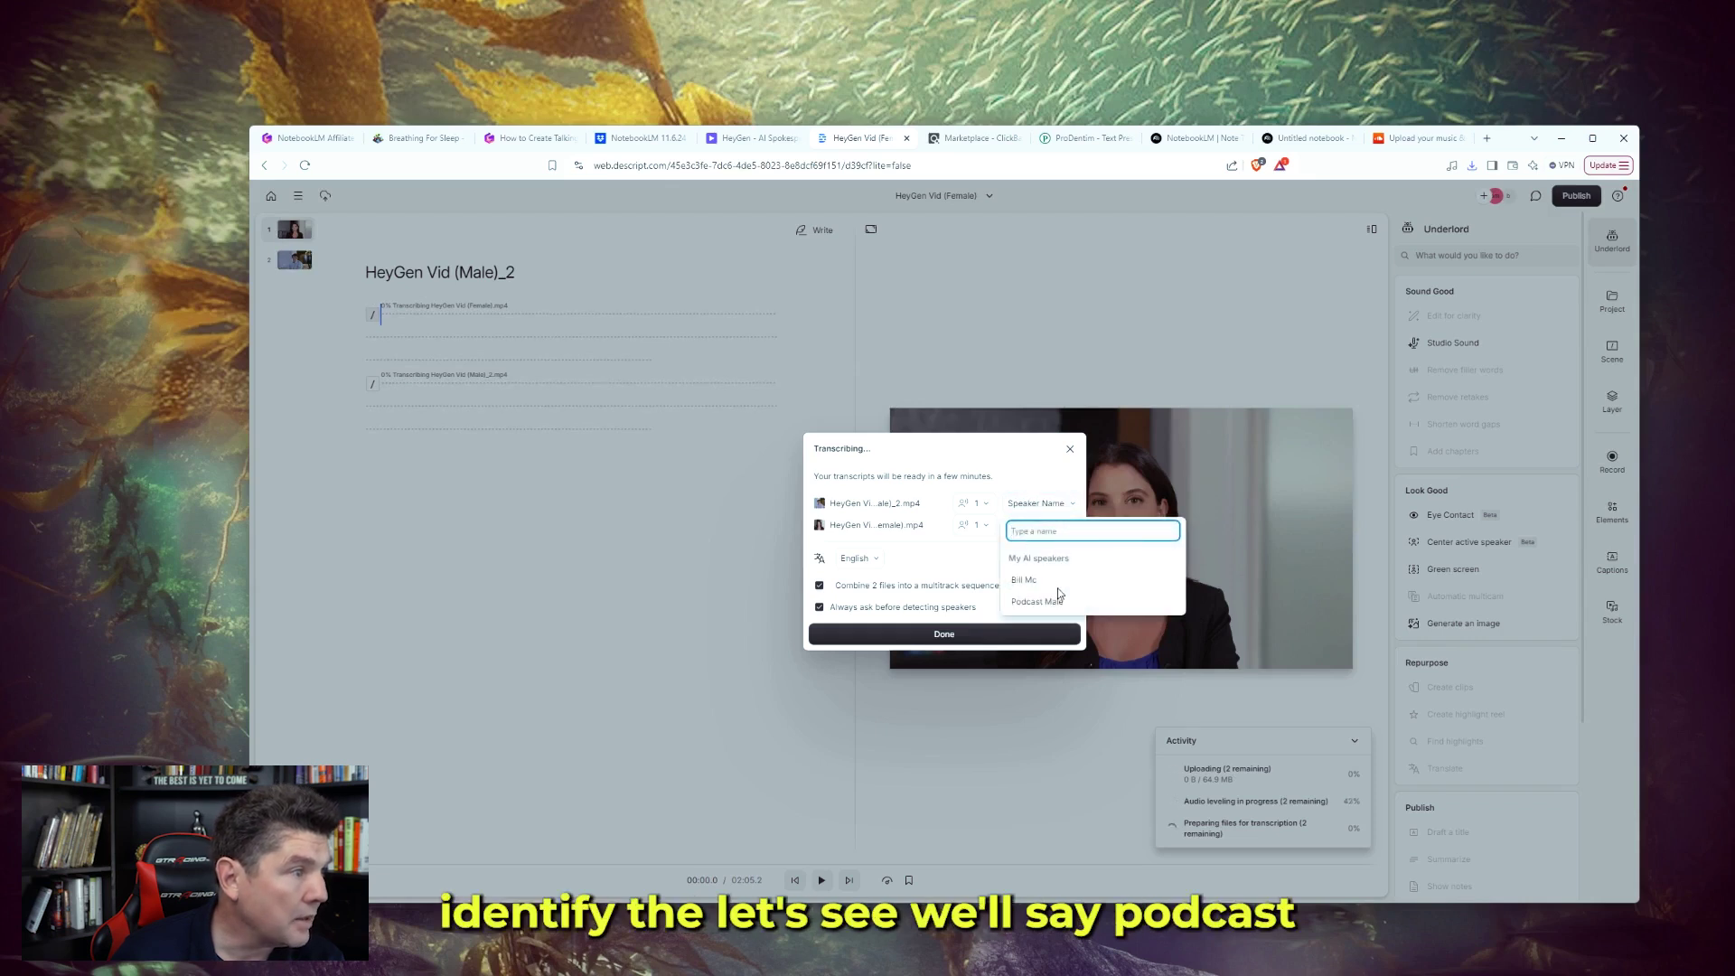
pyautogui.click(1036, 530)
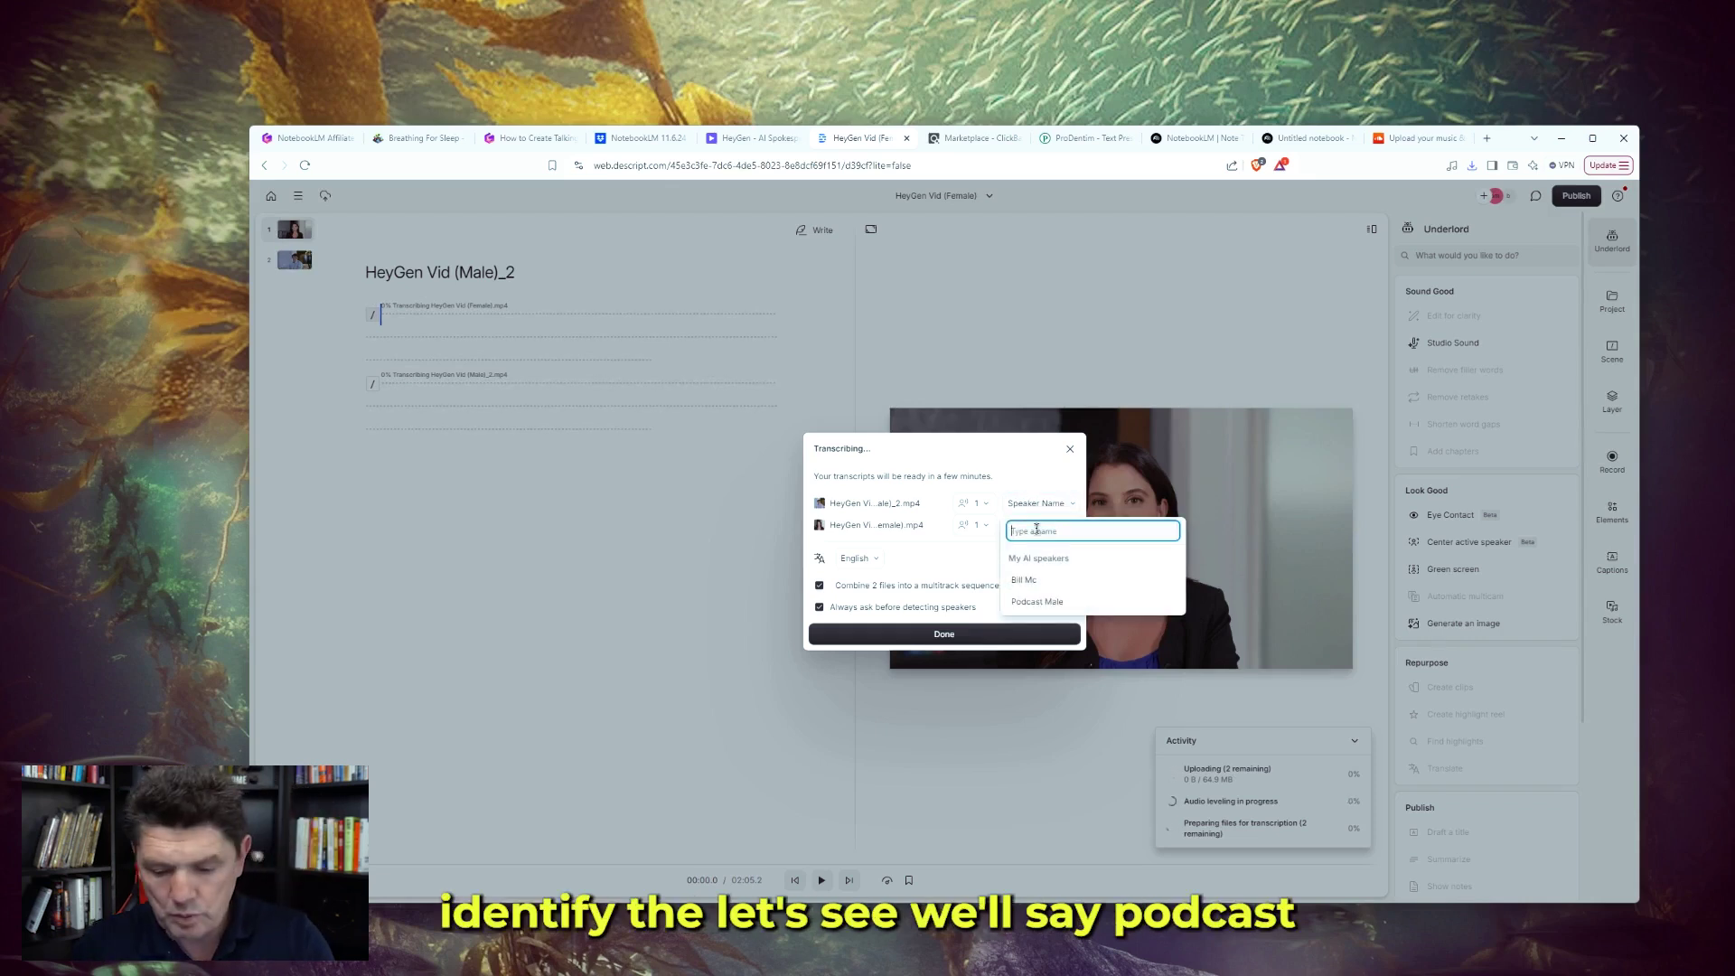
pyautogui.write('Podcast female')
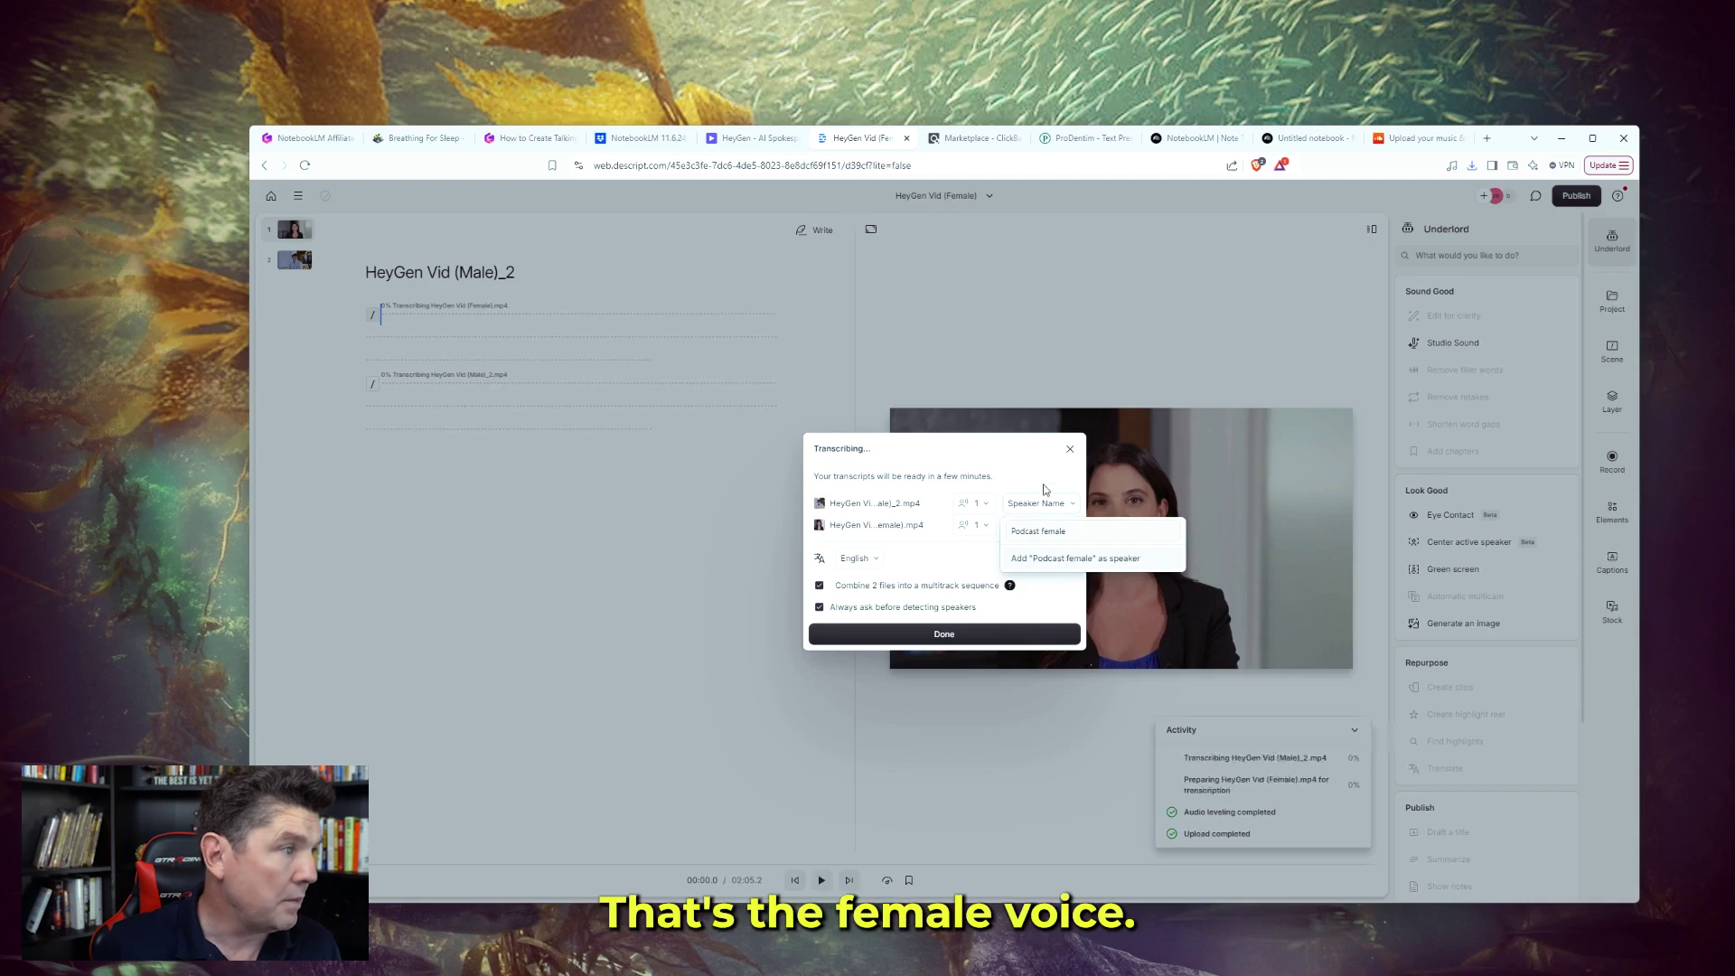
pyautogui.click(1069, 559)
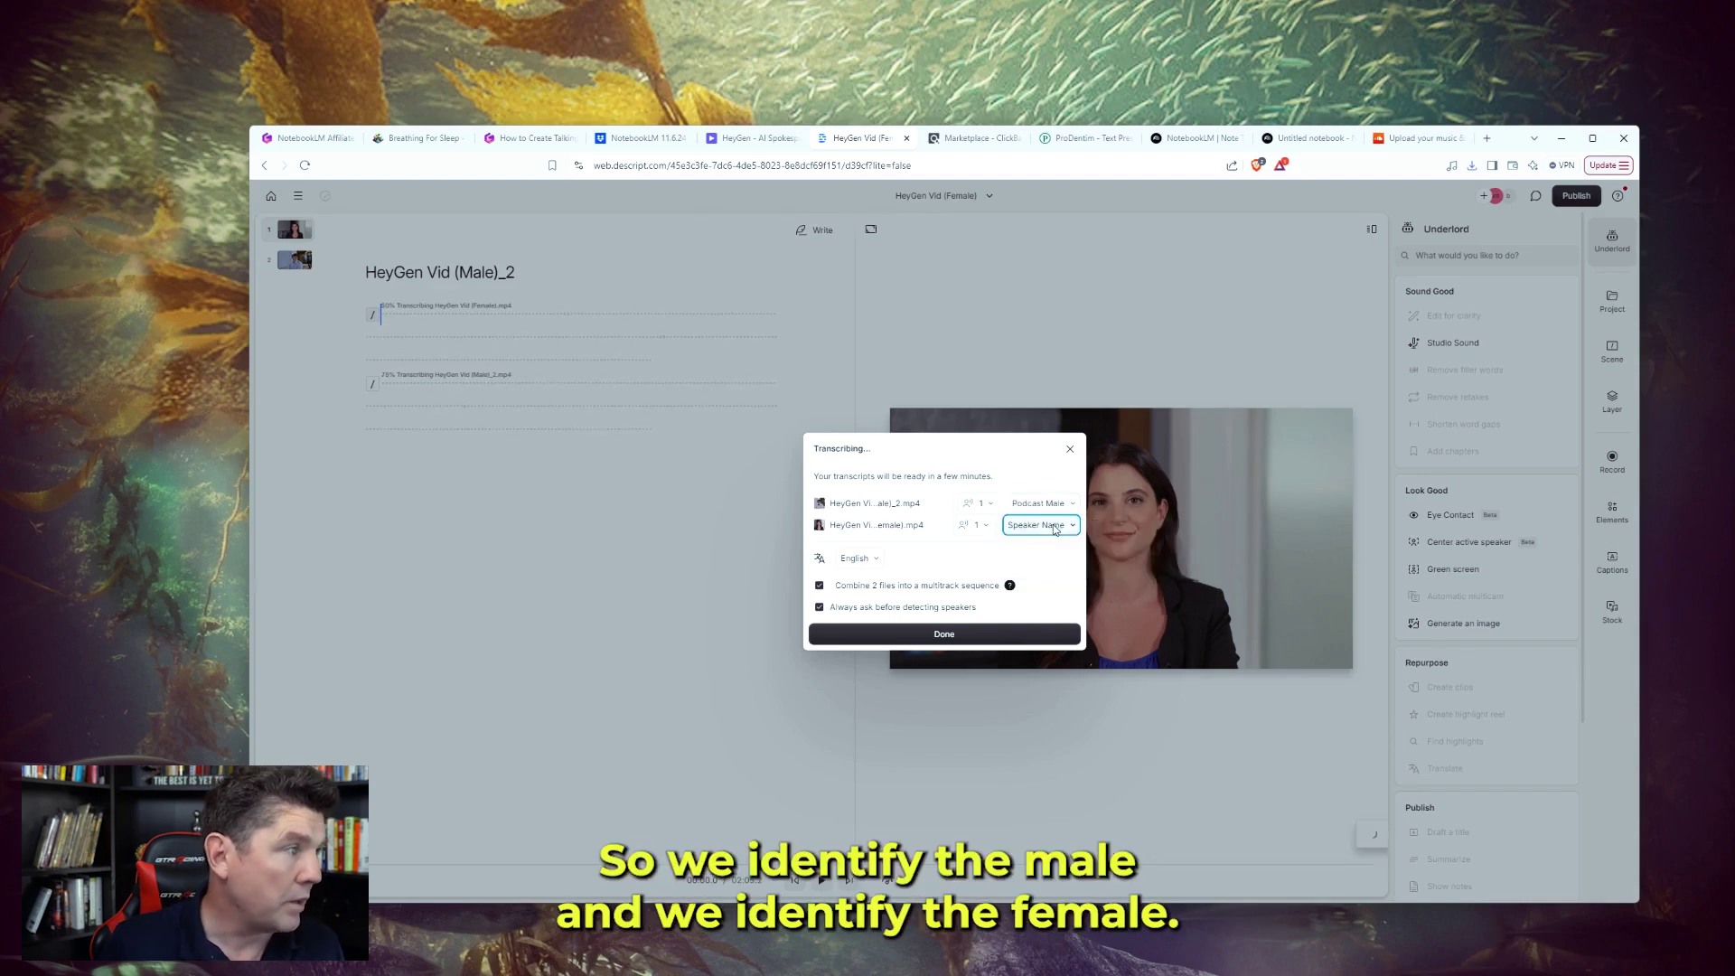
pyautogui.click(1053, 526)
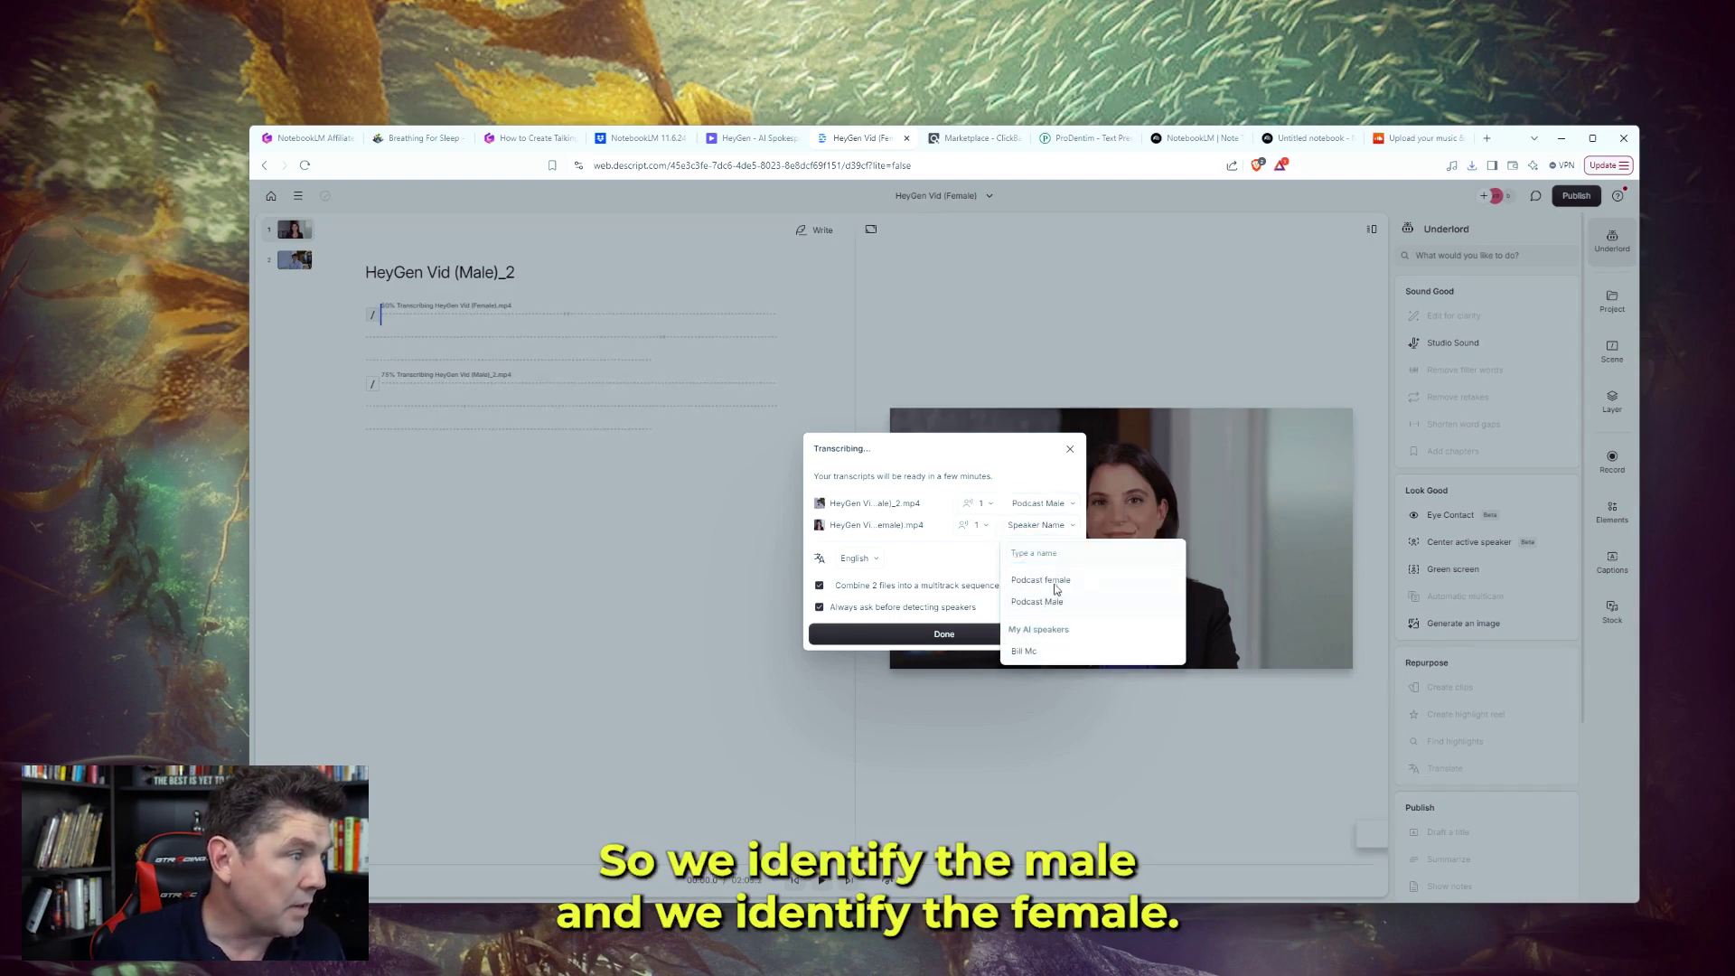
pyautogui.click(1056, 582)
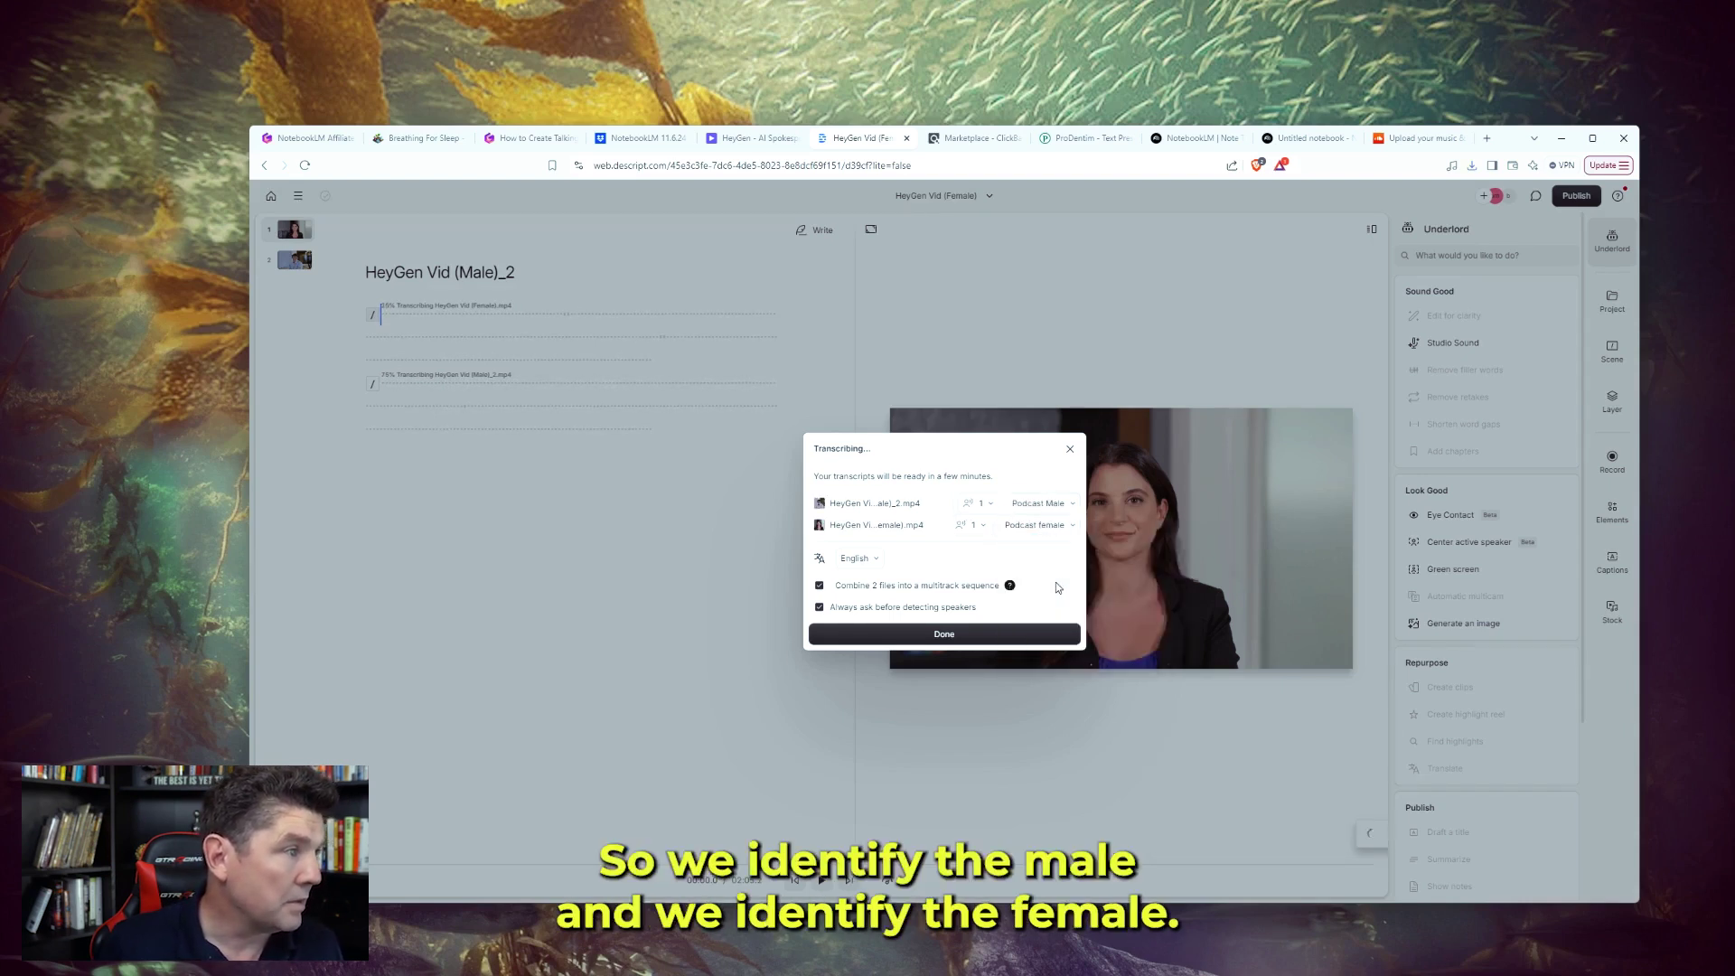
pyautogui.click(945, 633)
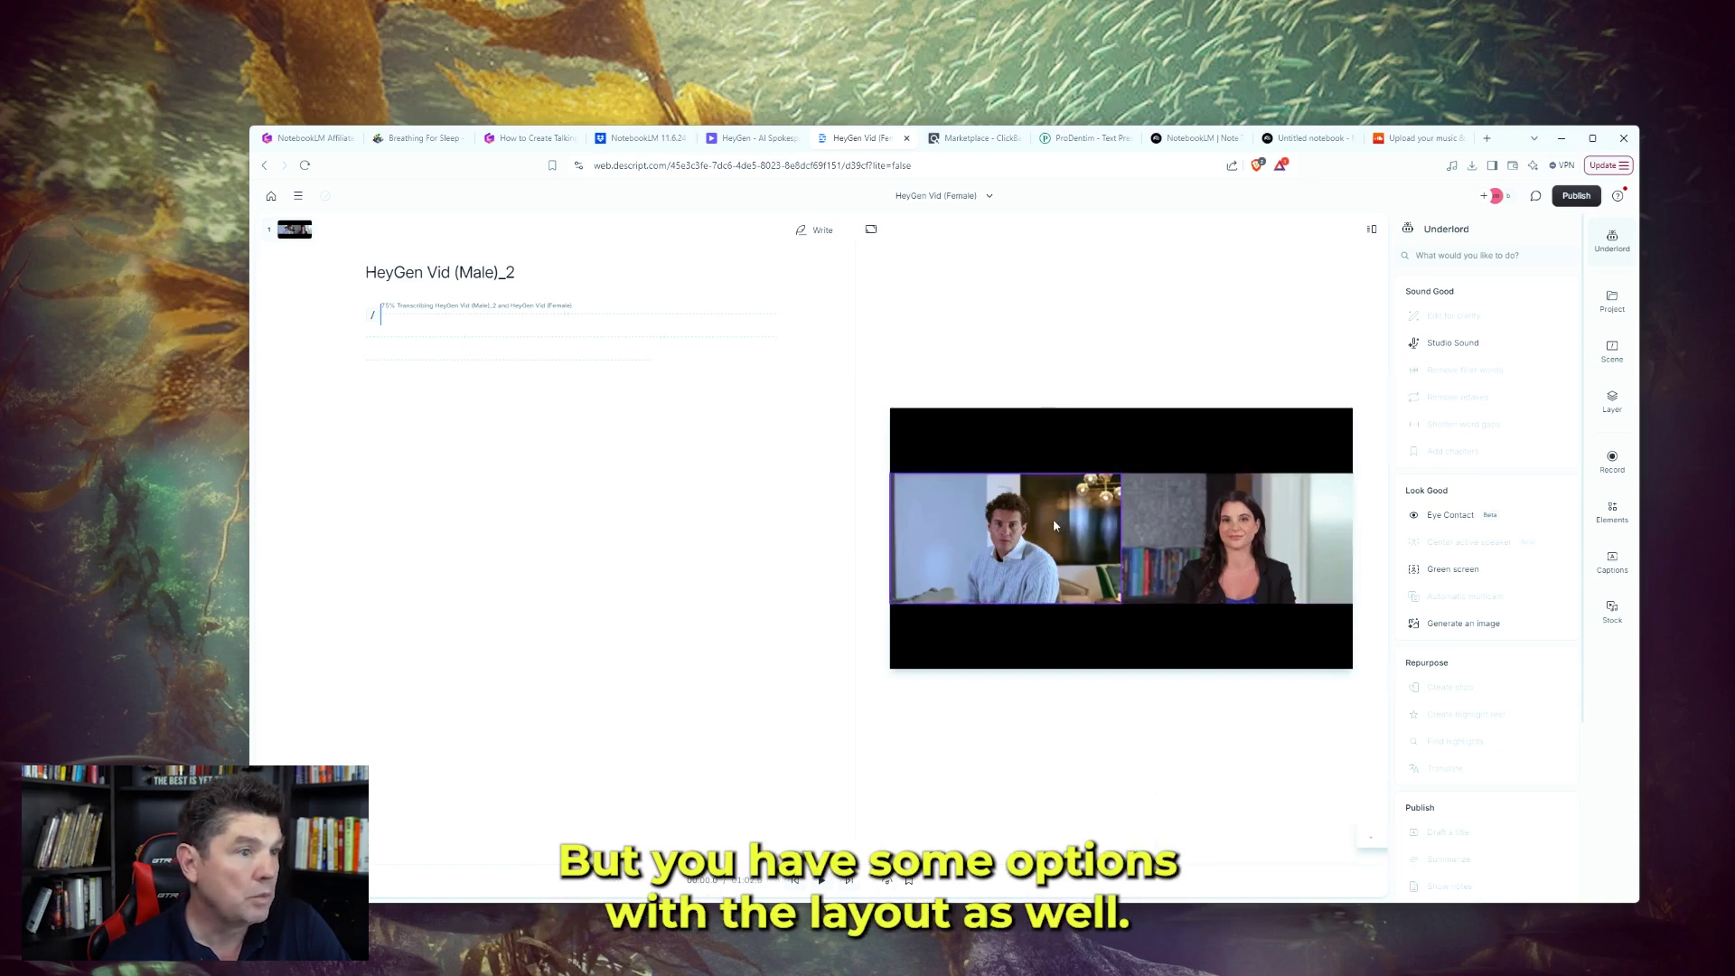
# Consult the Gamma guide's layout instructions, and apply the Descript Default 2 Camera layout to the scene in Descript.
pyautogui.click(529, 137)
pyautogui.scroll(-5, 1247, 484)
pyautogui.scroll(-2, 961, 527)
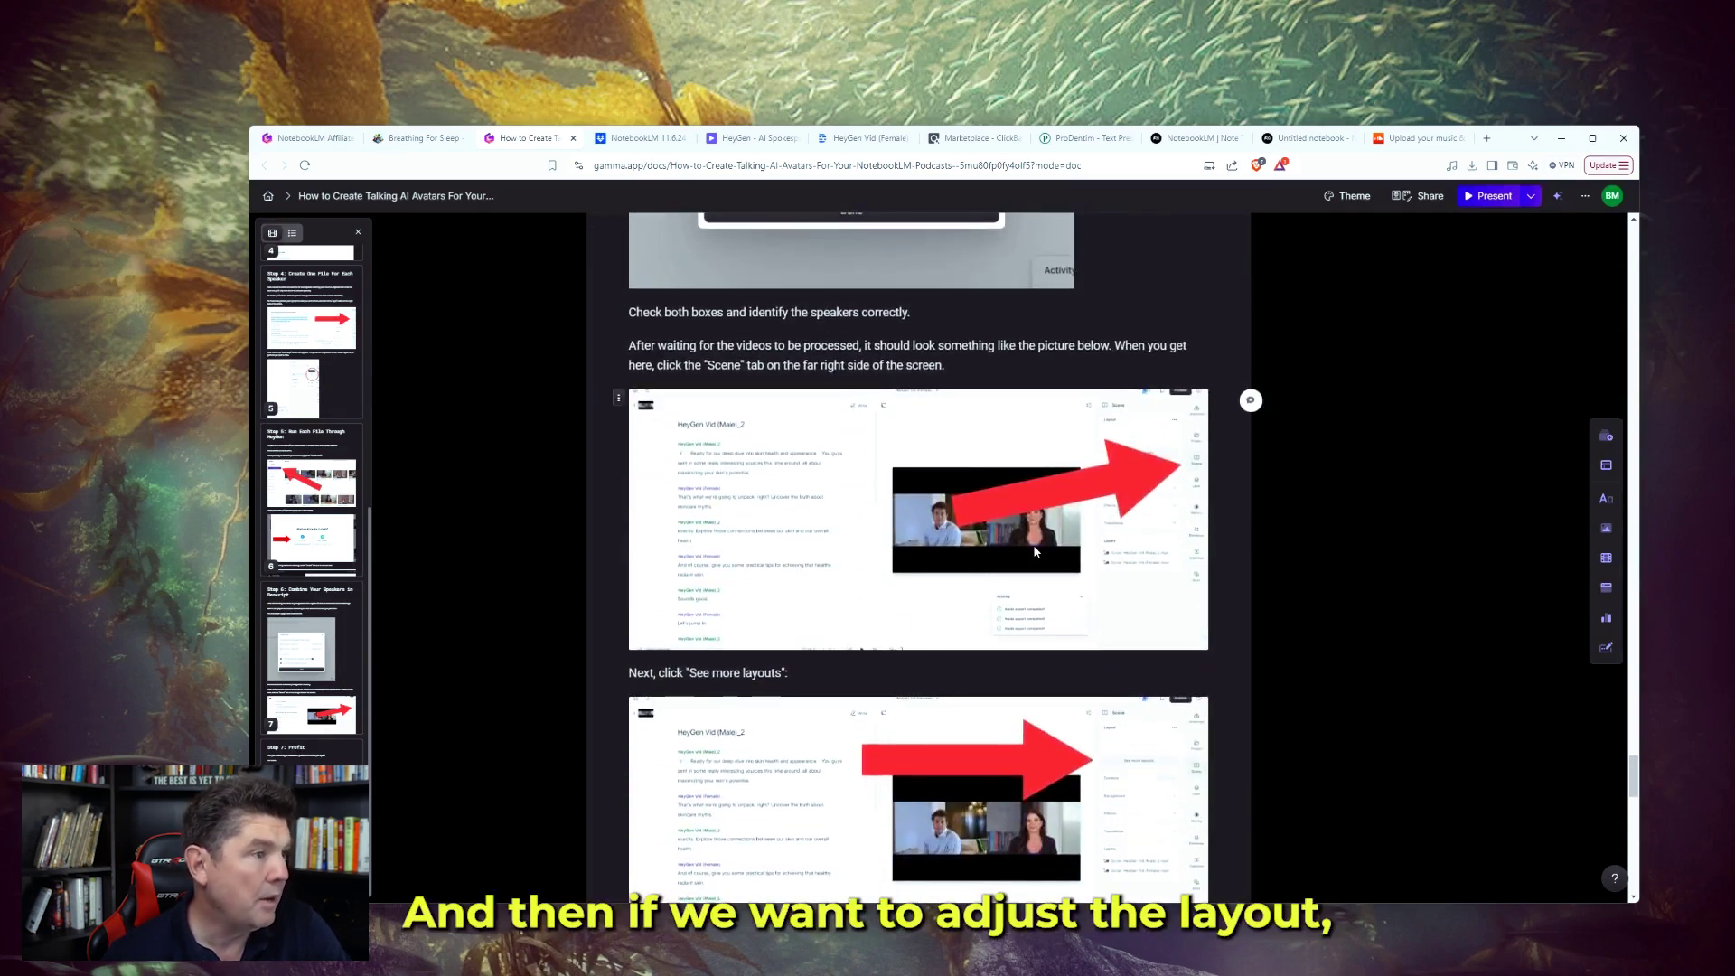
pyautogui.hotkey('ctrl', '6')
pyautogui.click(1613, 354)
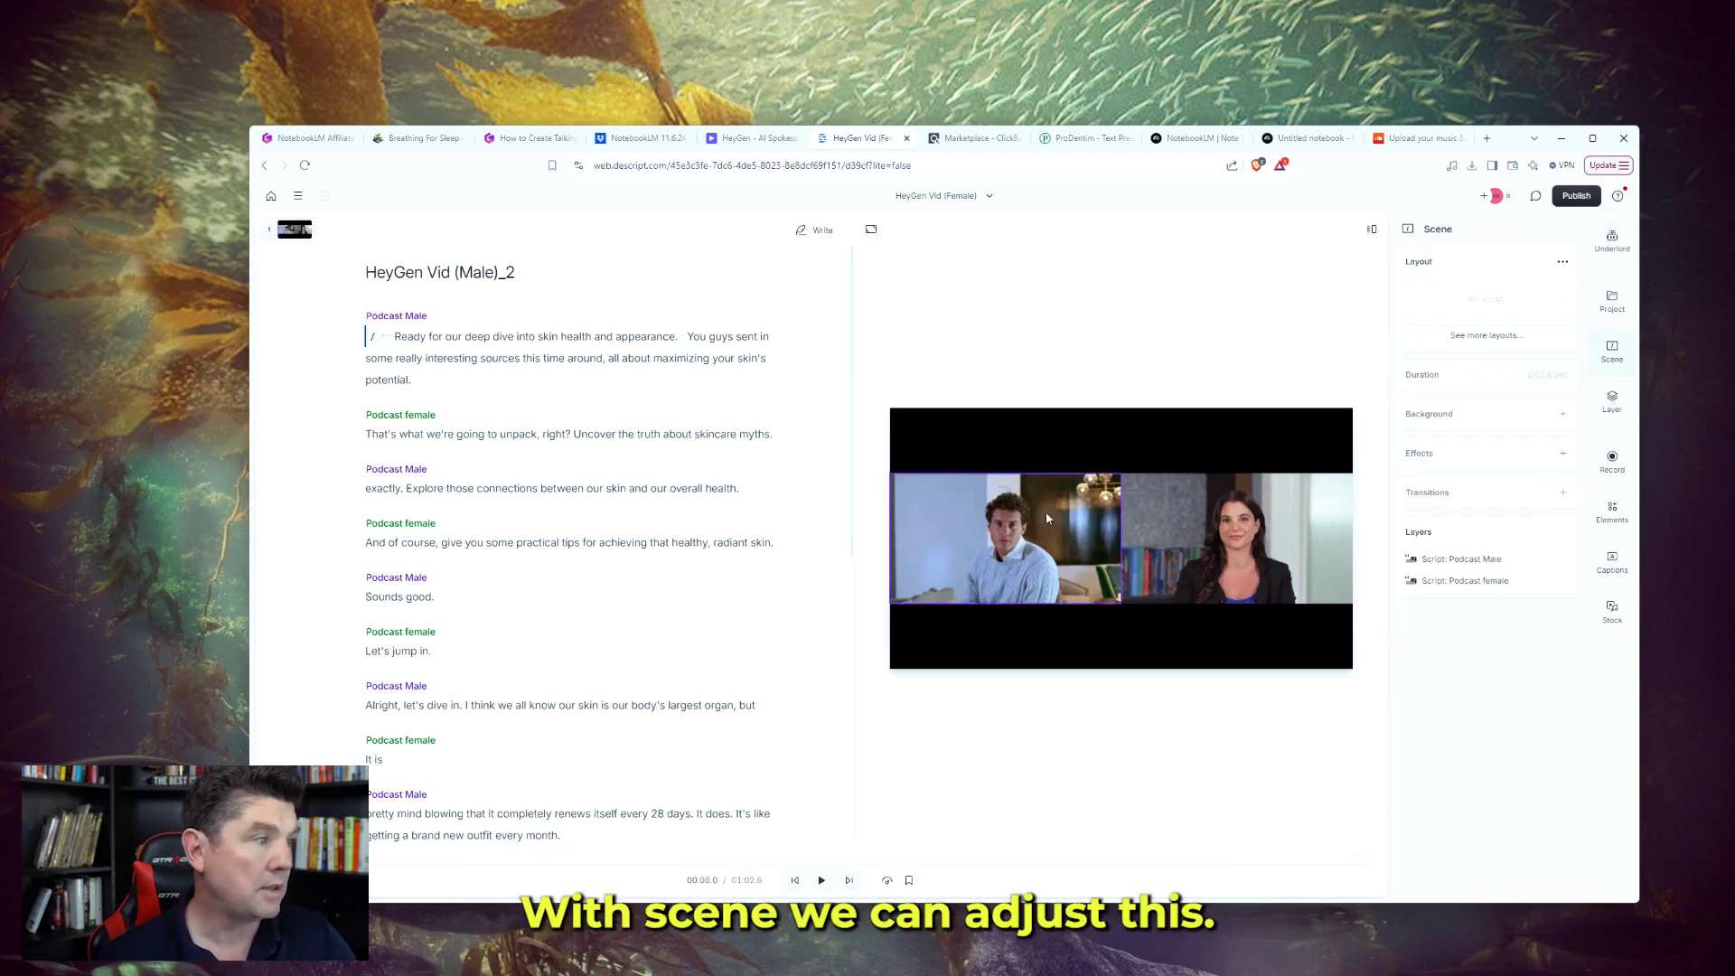
pyautogui.click(1486, 336)
pyautogui.click(1530, 802)
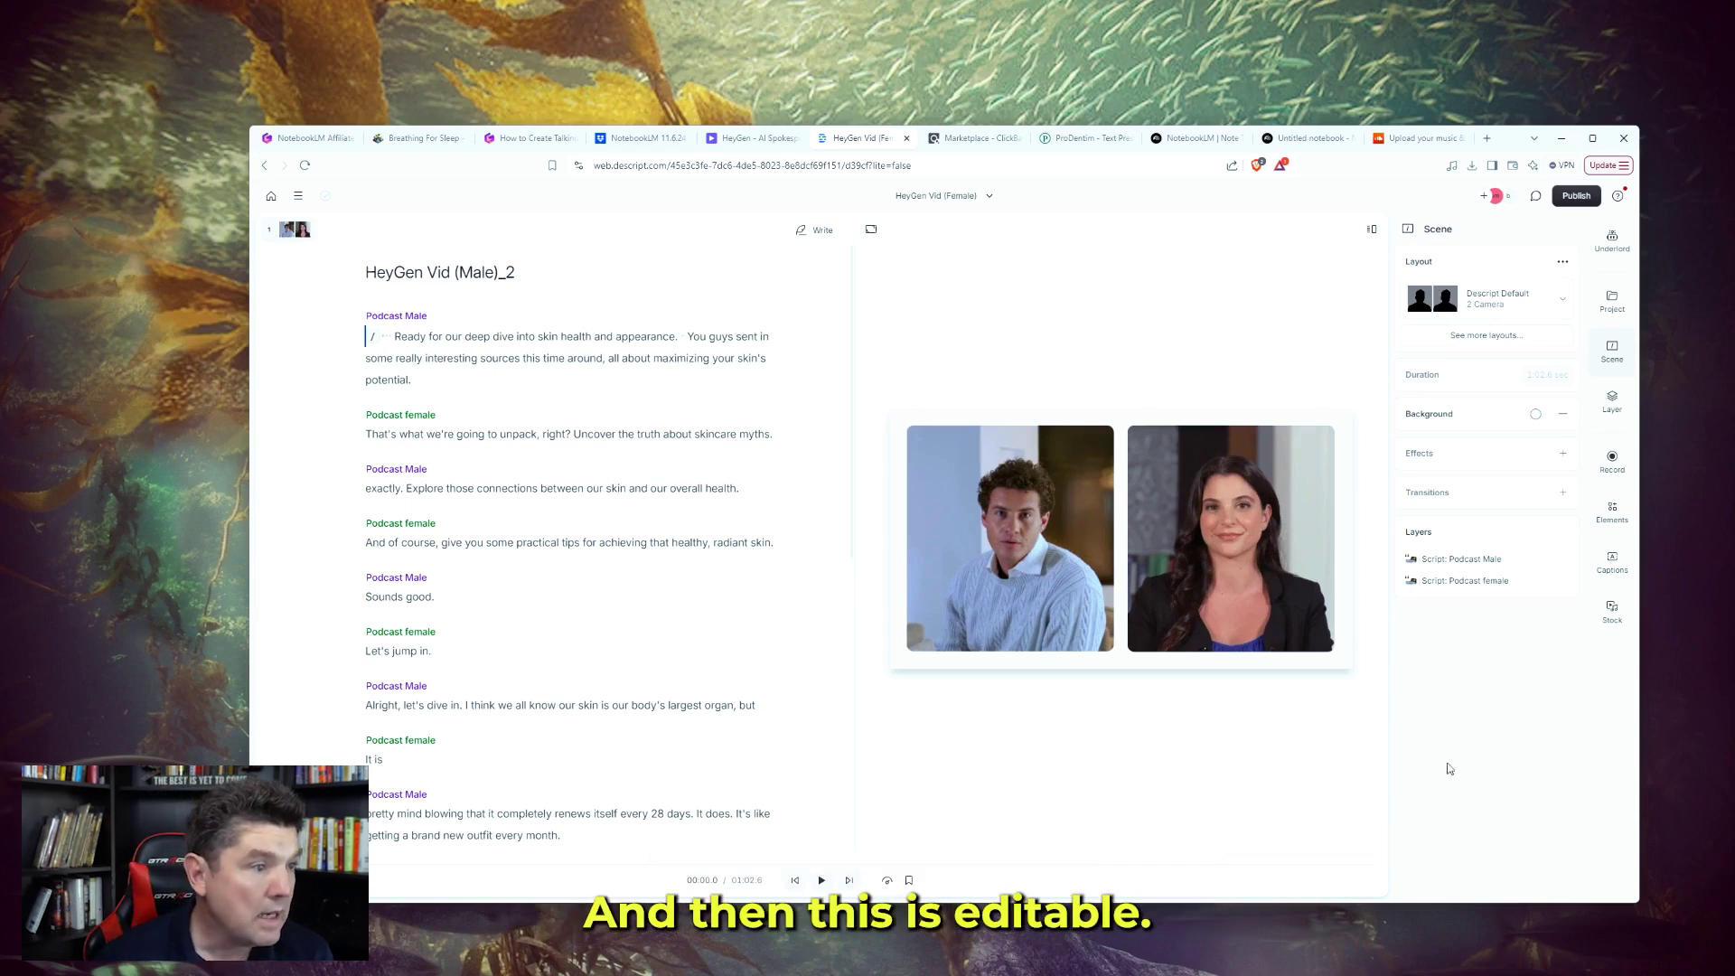
# Enlarge the female speaker's video so it nearly fills its half of the canvas.
pyautogui.click(1177, 542)
pyautogui.moveTo(1178, 542); pyautogui.dragTo(1174, 533)
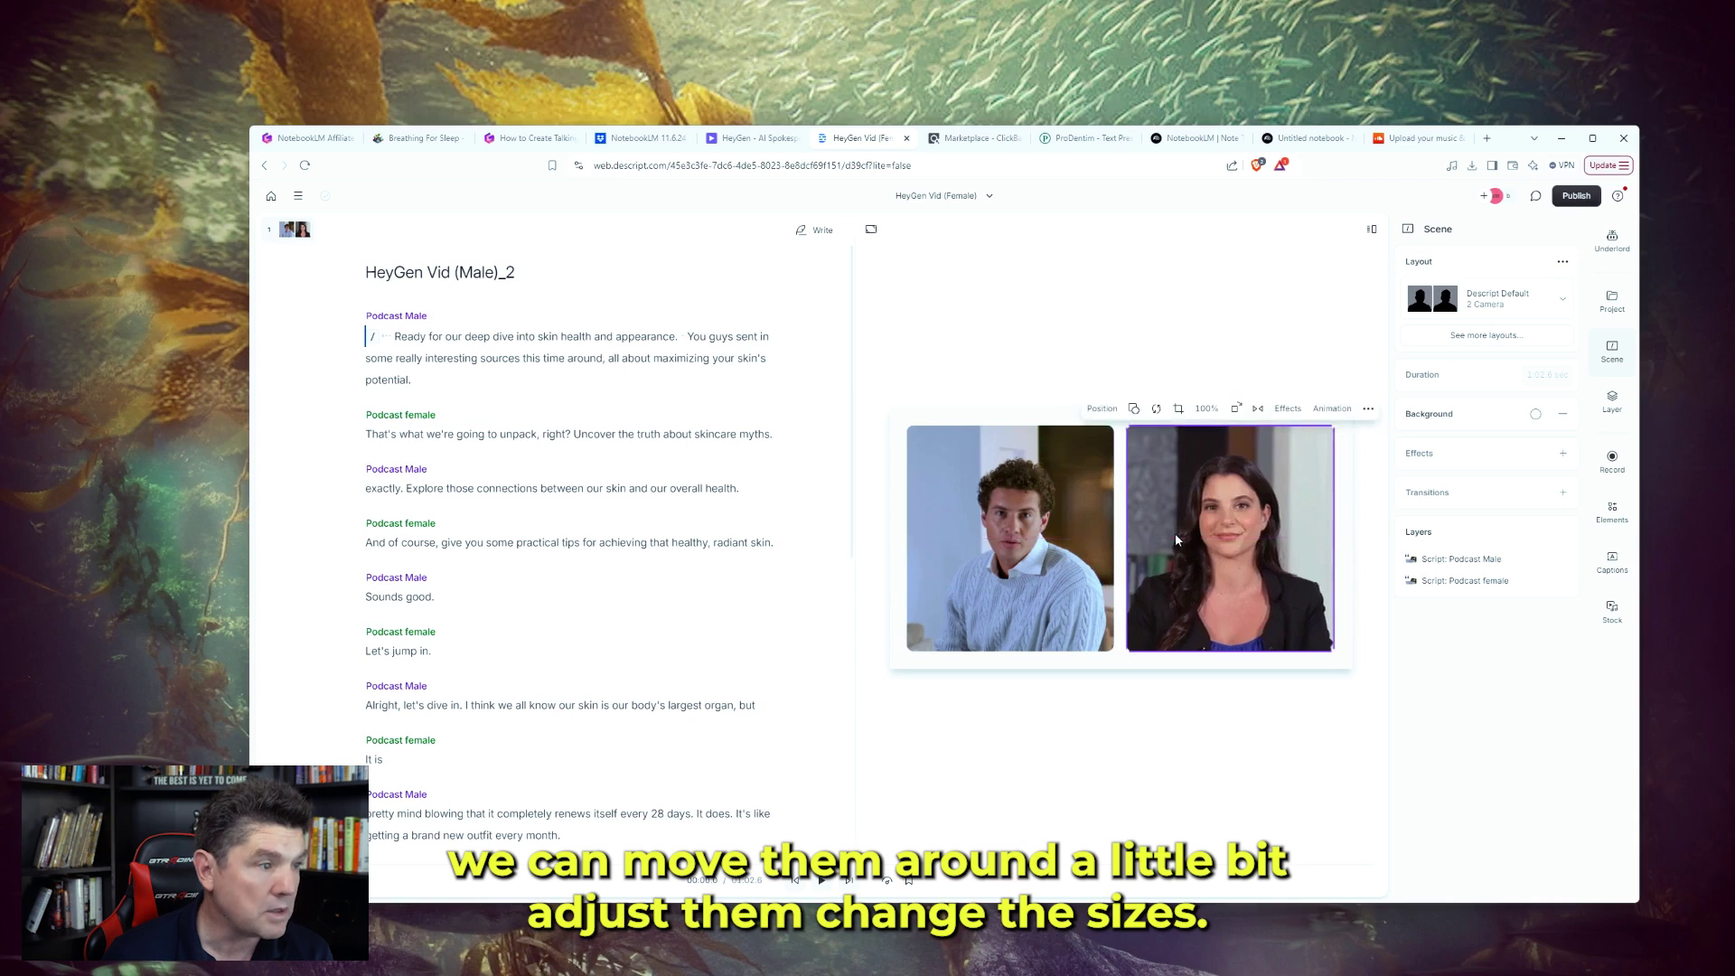
pyautogui.moveTo(1331, 650); pyautogui.dragTo(1351, 669)
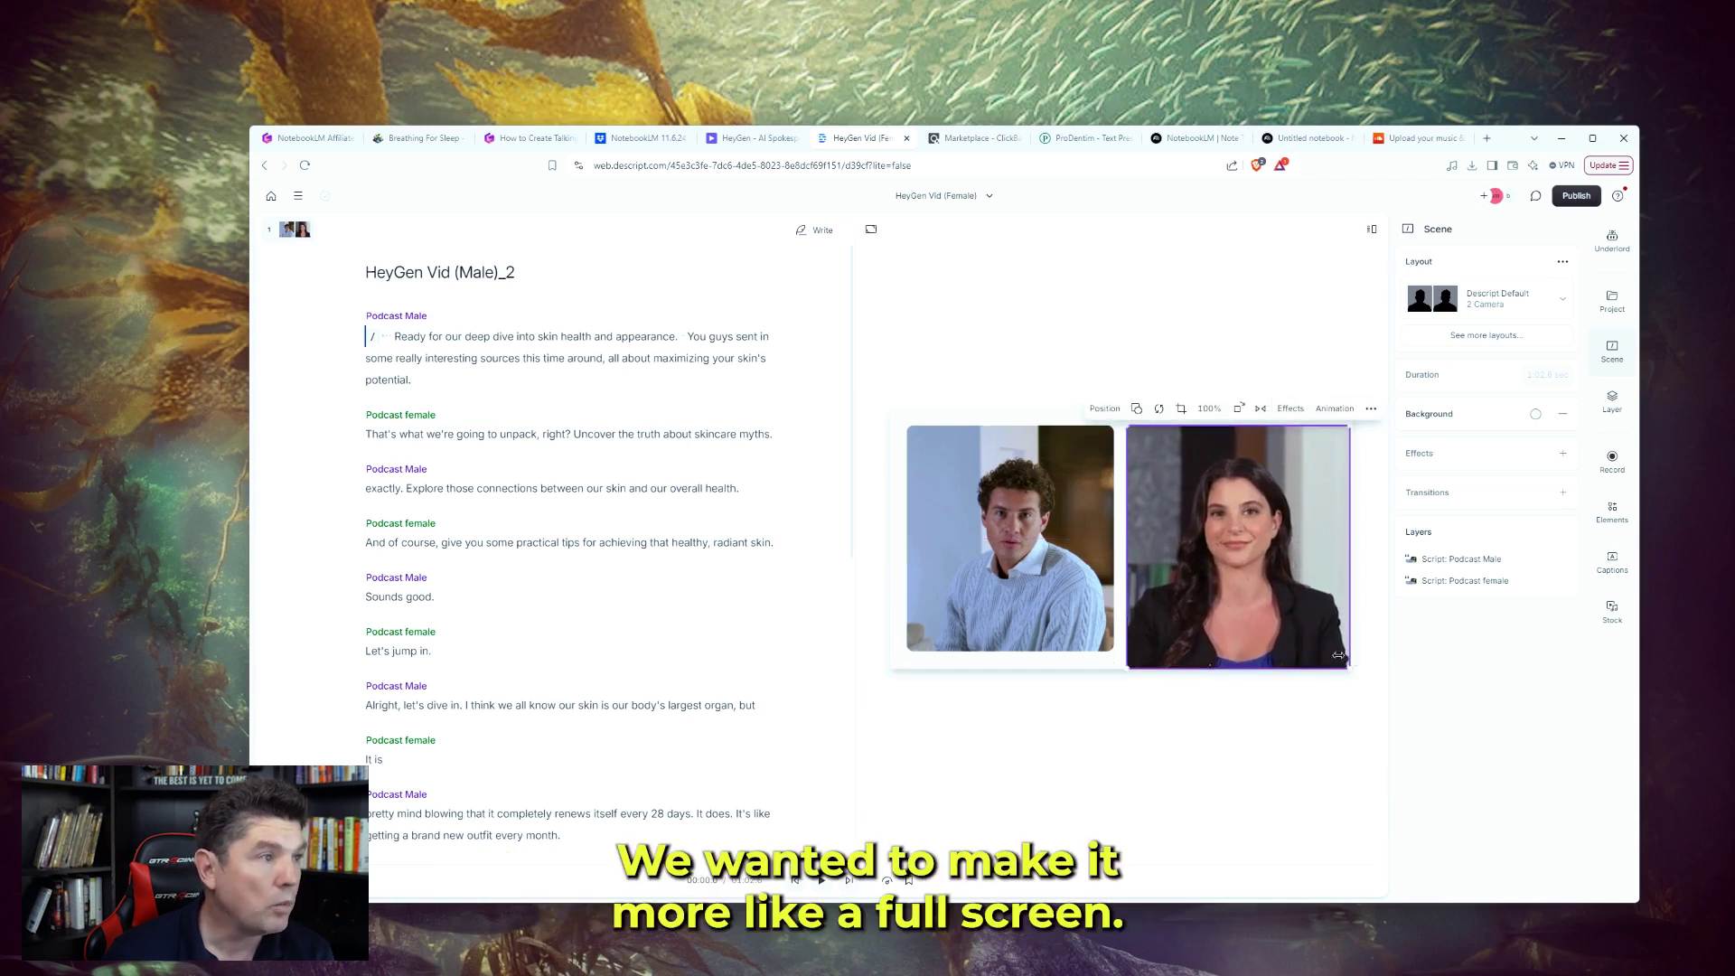
pyautogui.moveTo(1129, 427); pyautogui.dragTo(1125, 418)
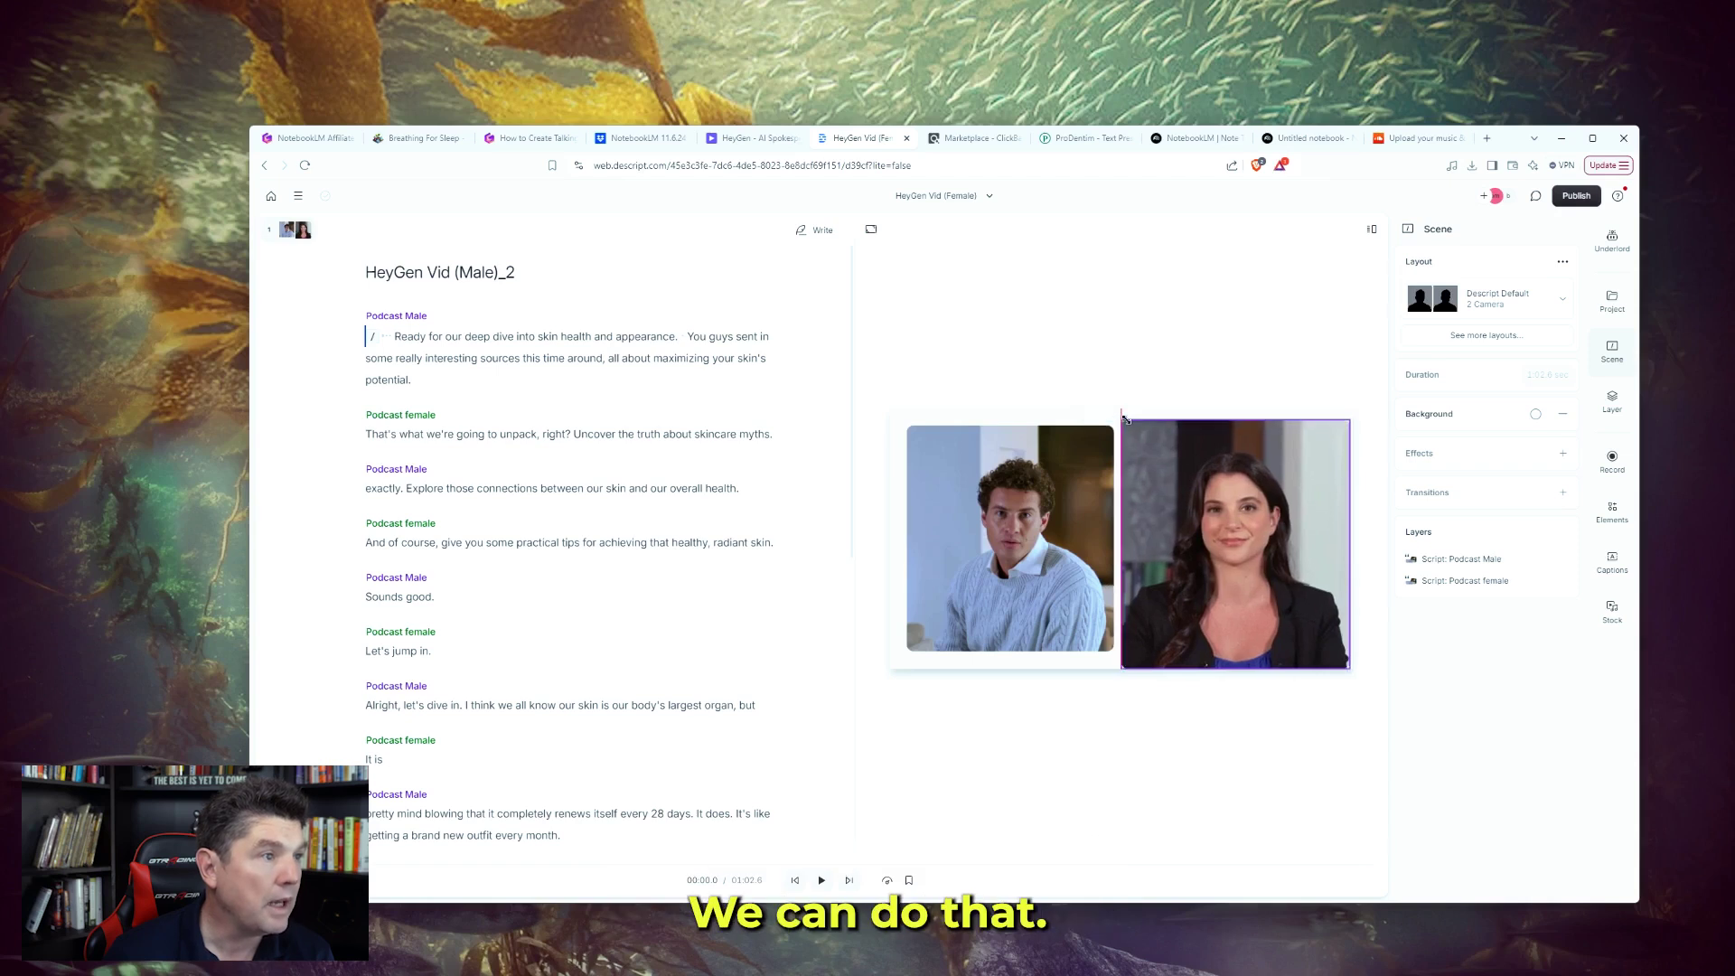
# Reposition and enlarge the male speaker's video to fill the other half of the canvas, and deselect it.
pyautogui.moveTo(990, 456); pyautogui.dragTo(976, 465)
pyautogui.moveTo(968, 466); pyautogui.dragTo(970, 465)
pyautogui.moveTo(1109, 656); pyautogui.dragTo(1119, 669)
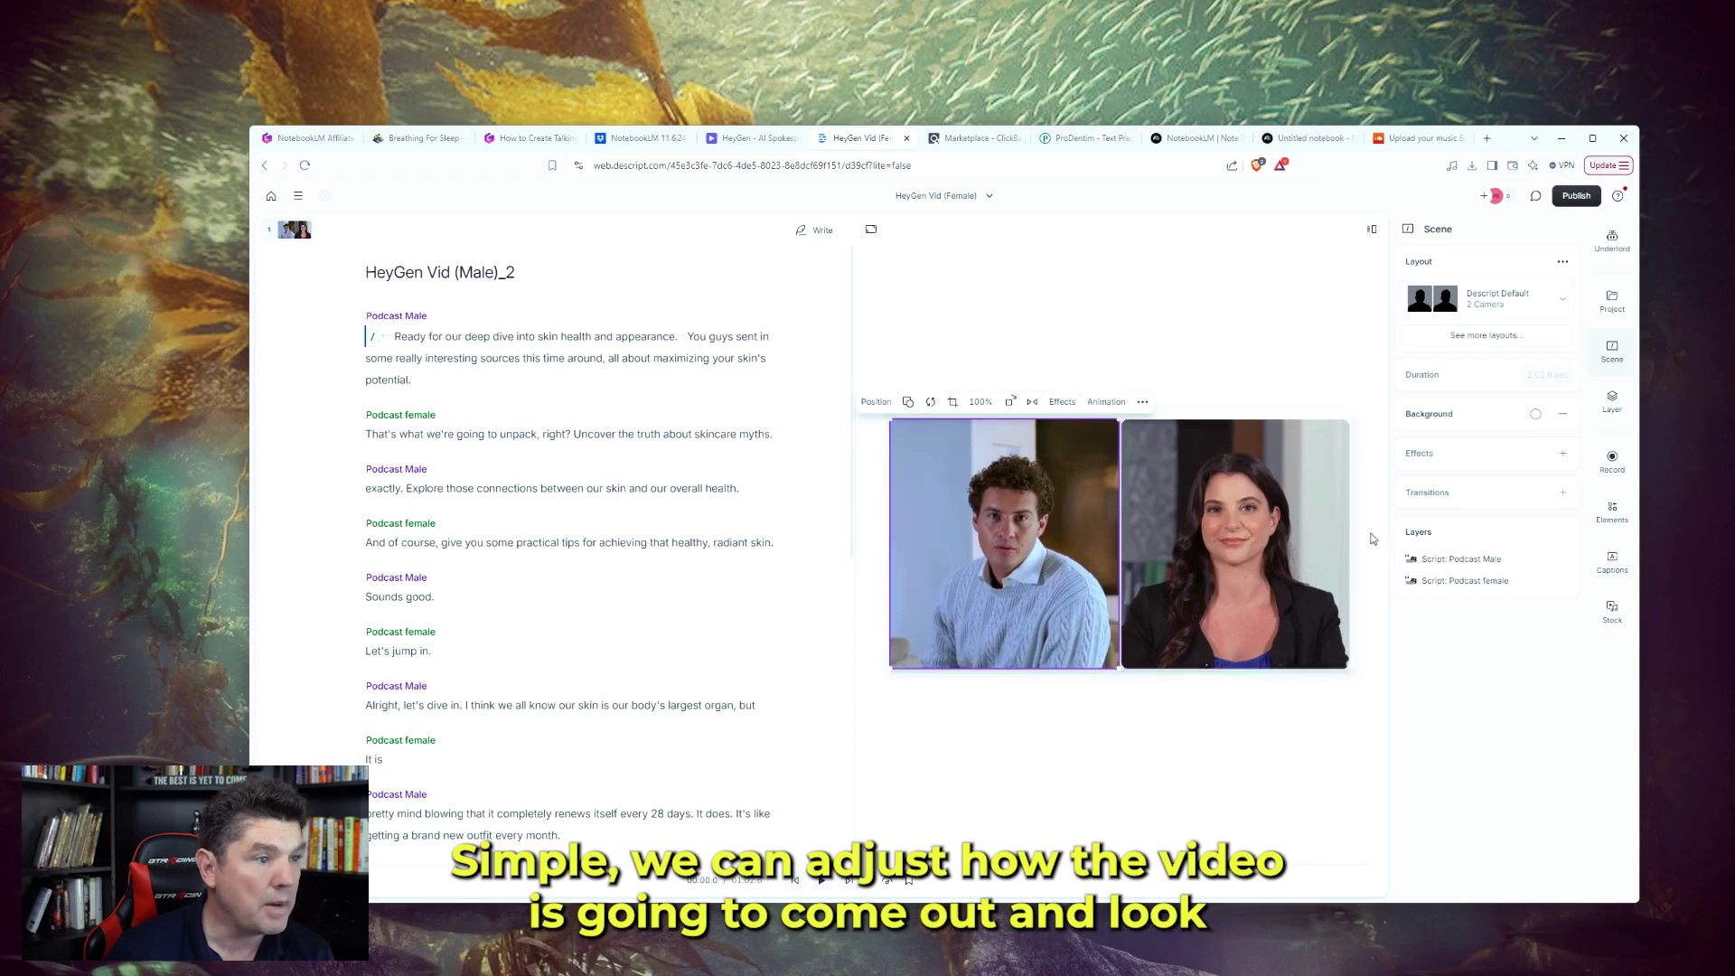
pyautogui.click(1375, 589)
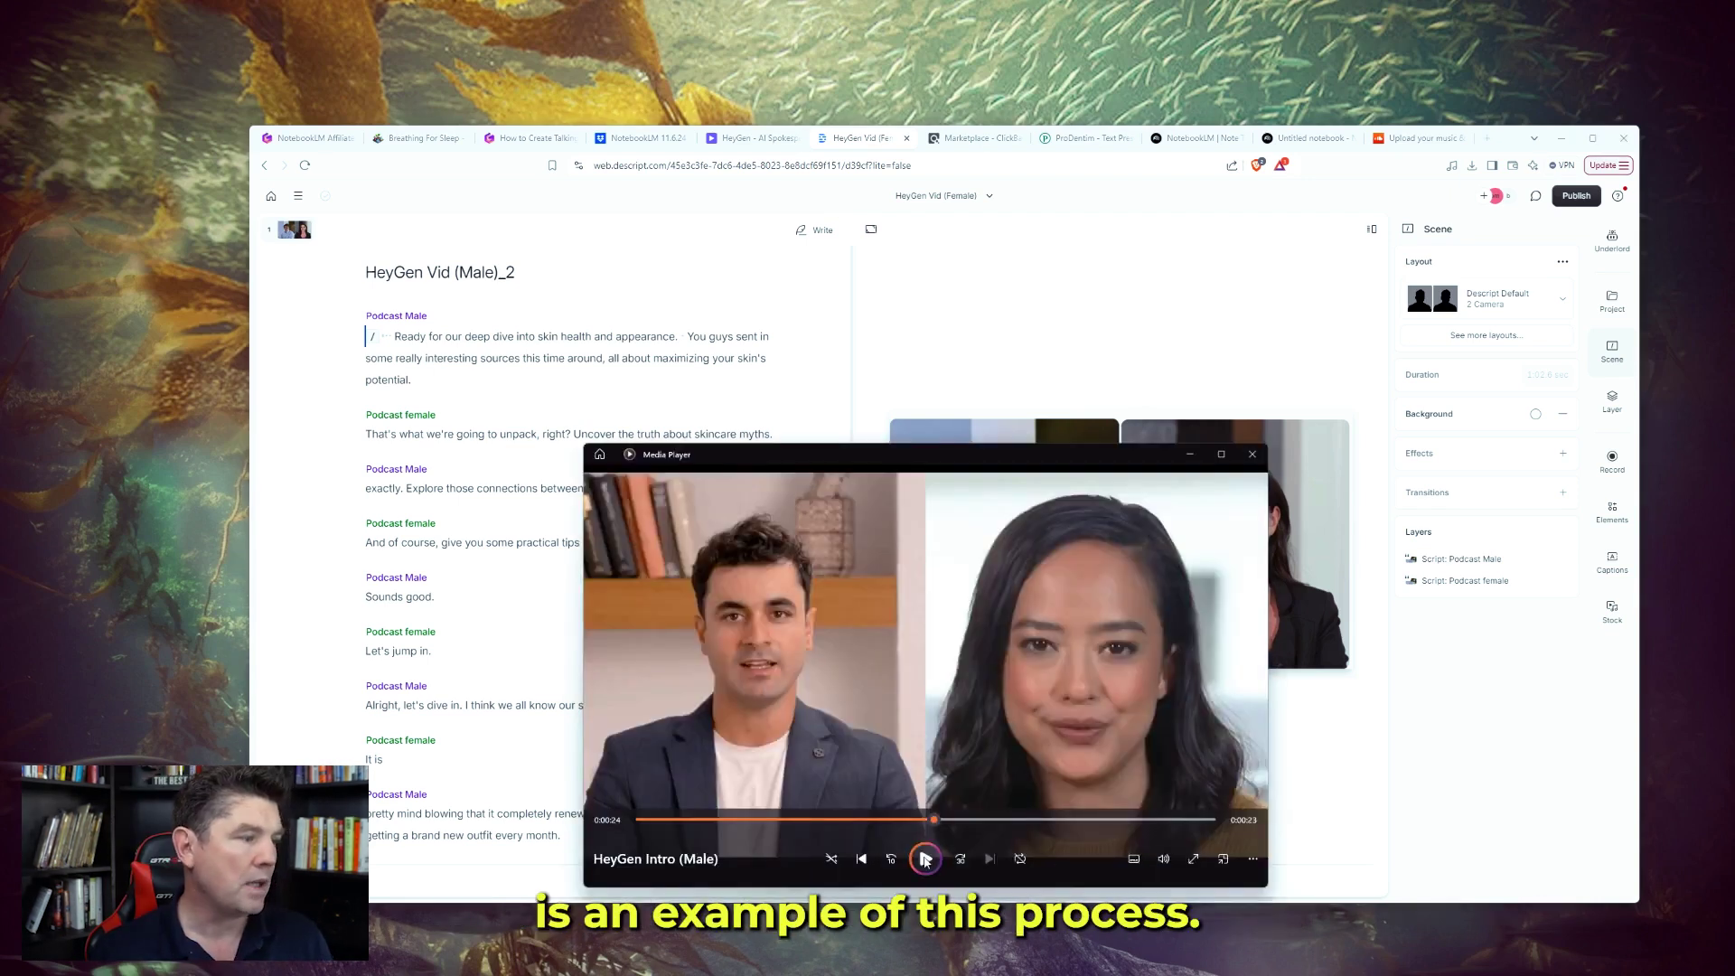
# Play the HeyGen Intro (Male) example in Media Player, and review the closing sections of the Gamma guide from Step 7: Profit onward.
pyautogui.click(925, 859)
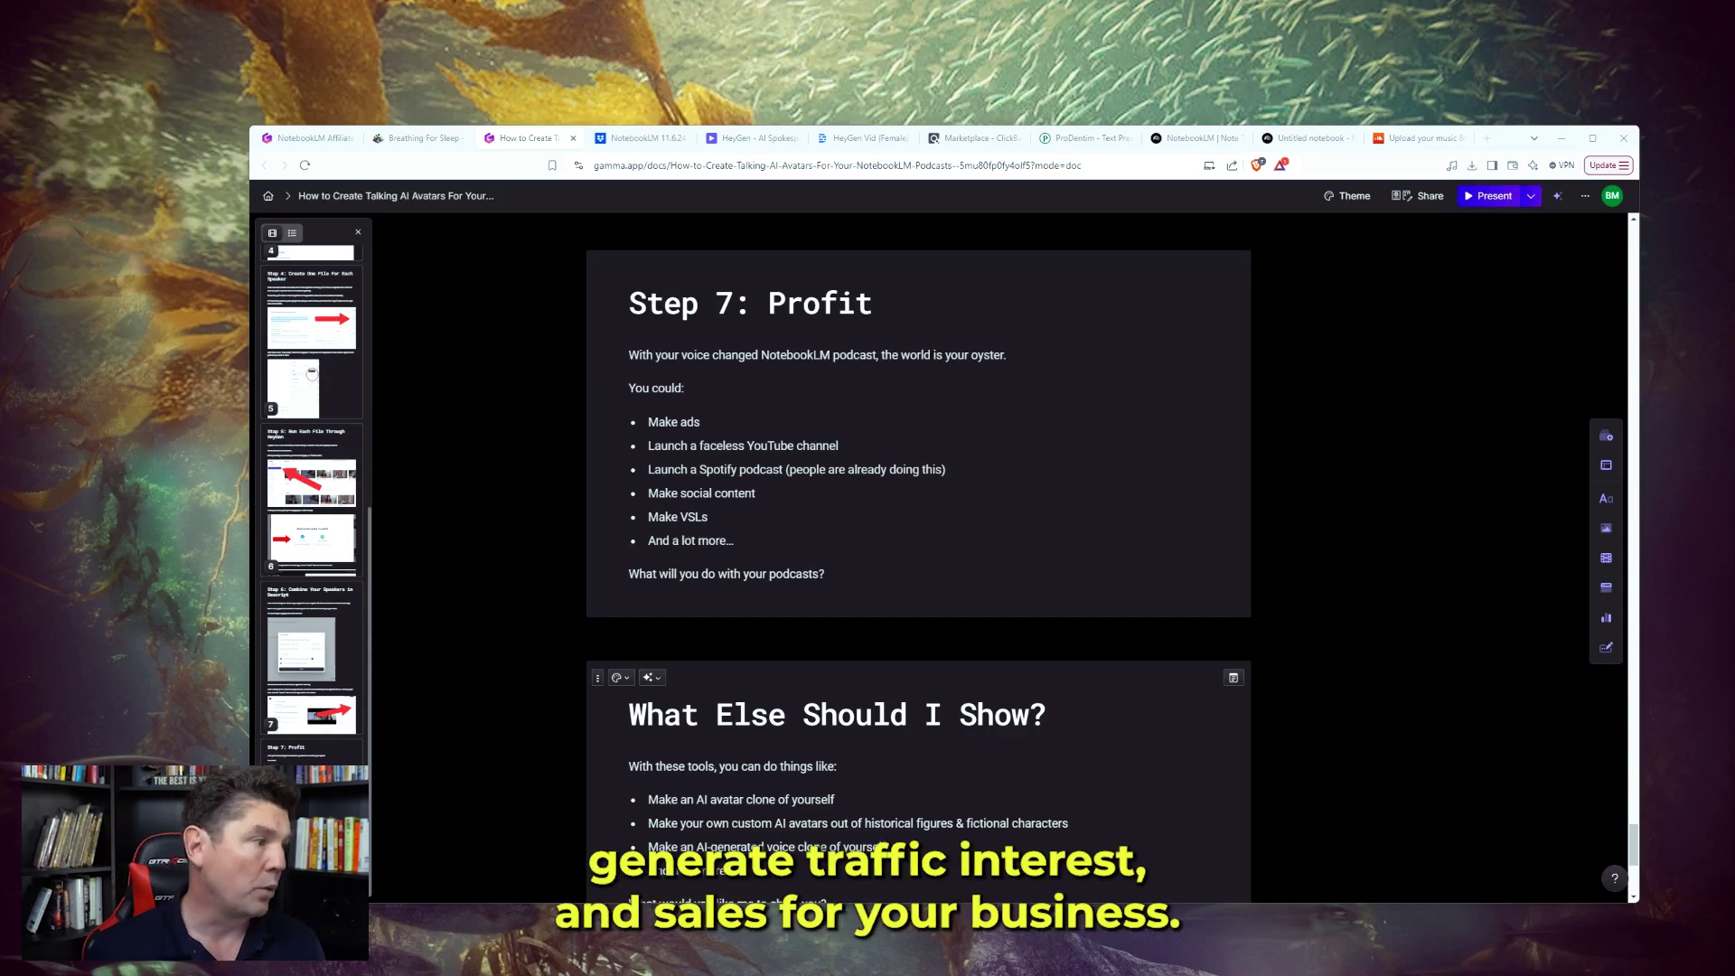
pyautogui.scroll(-4, 816, 518)
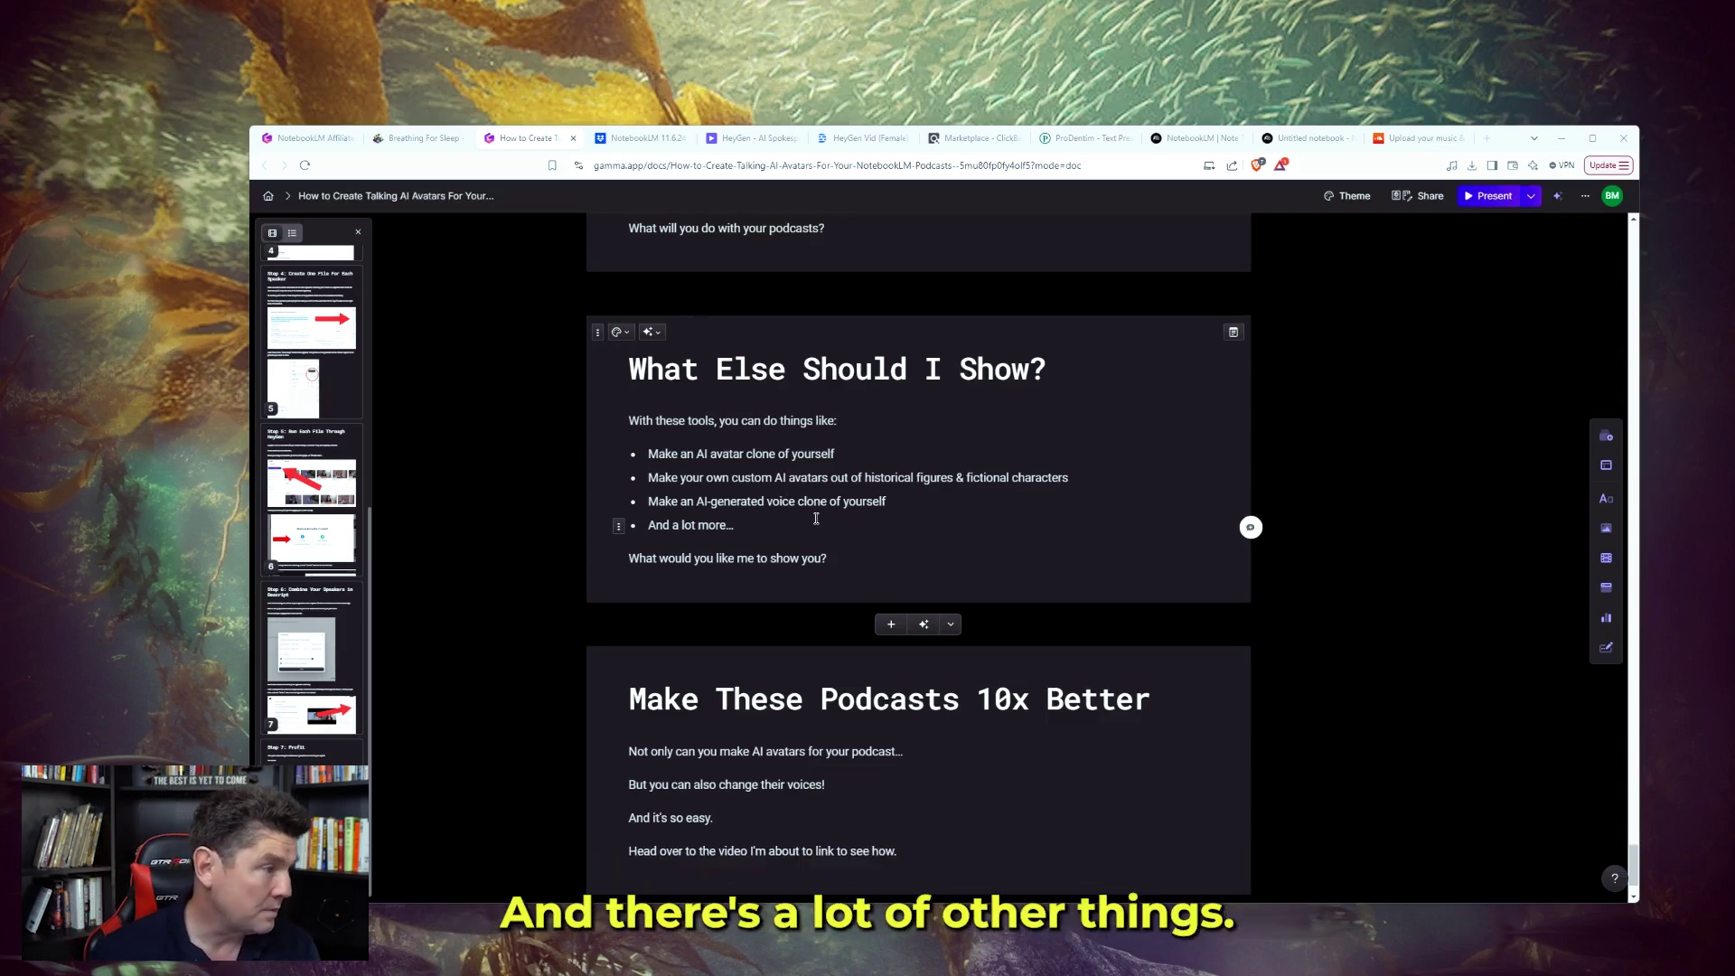
pyautogui.scroll(-1, 938, 713)
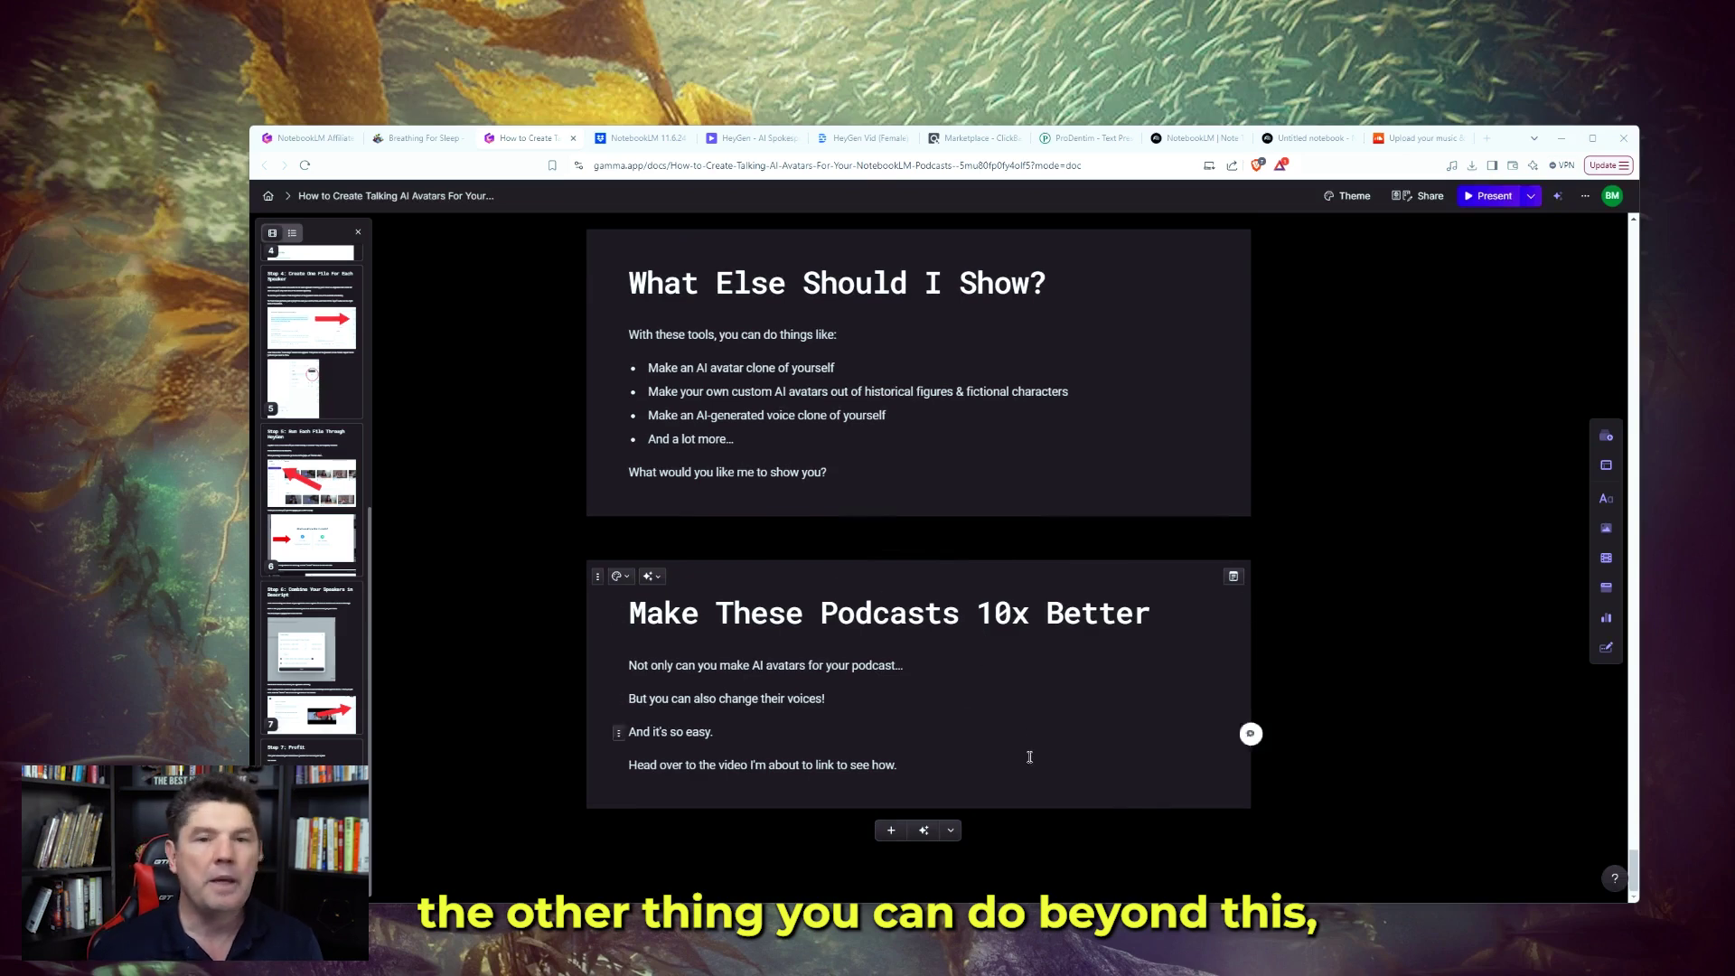